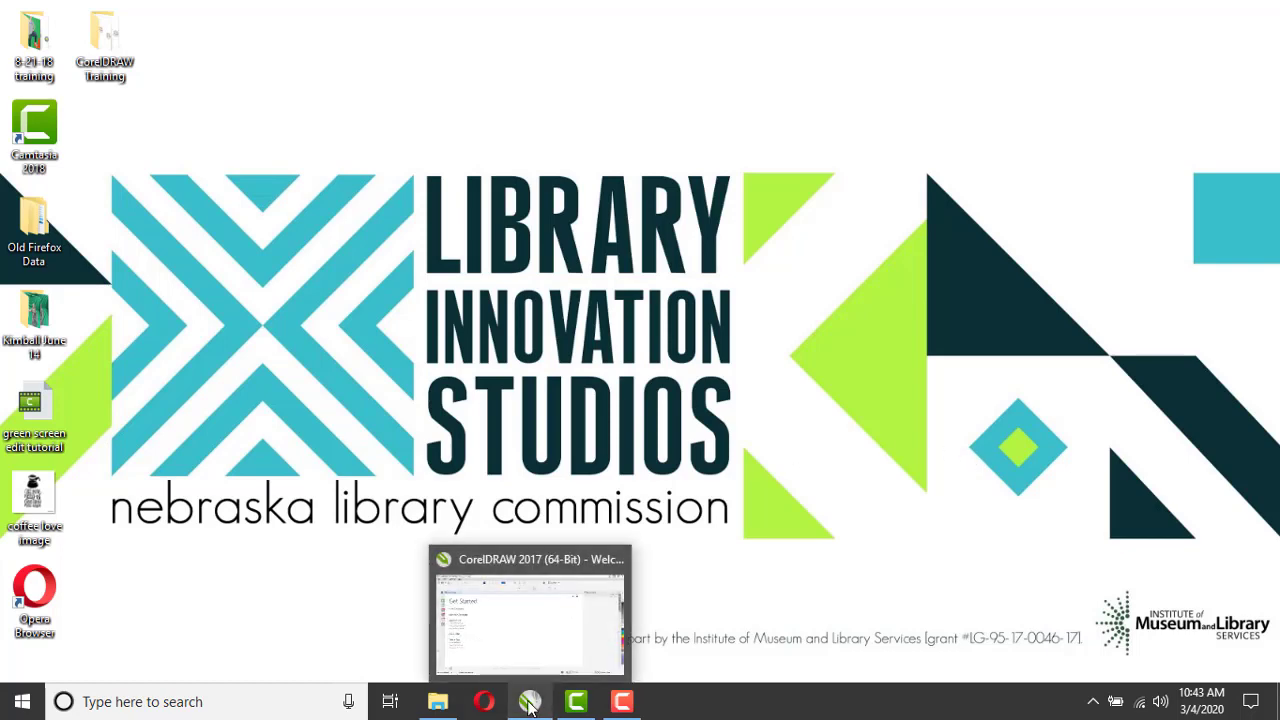
- Create a new 12 × 16 inch RGB, 300 dpi document, Untitled-1, from the Welcome Screen
click(545, 630)
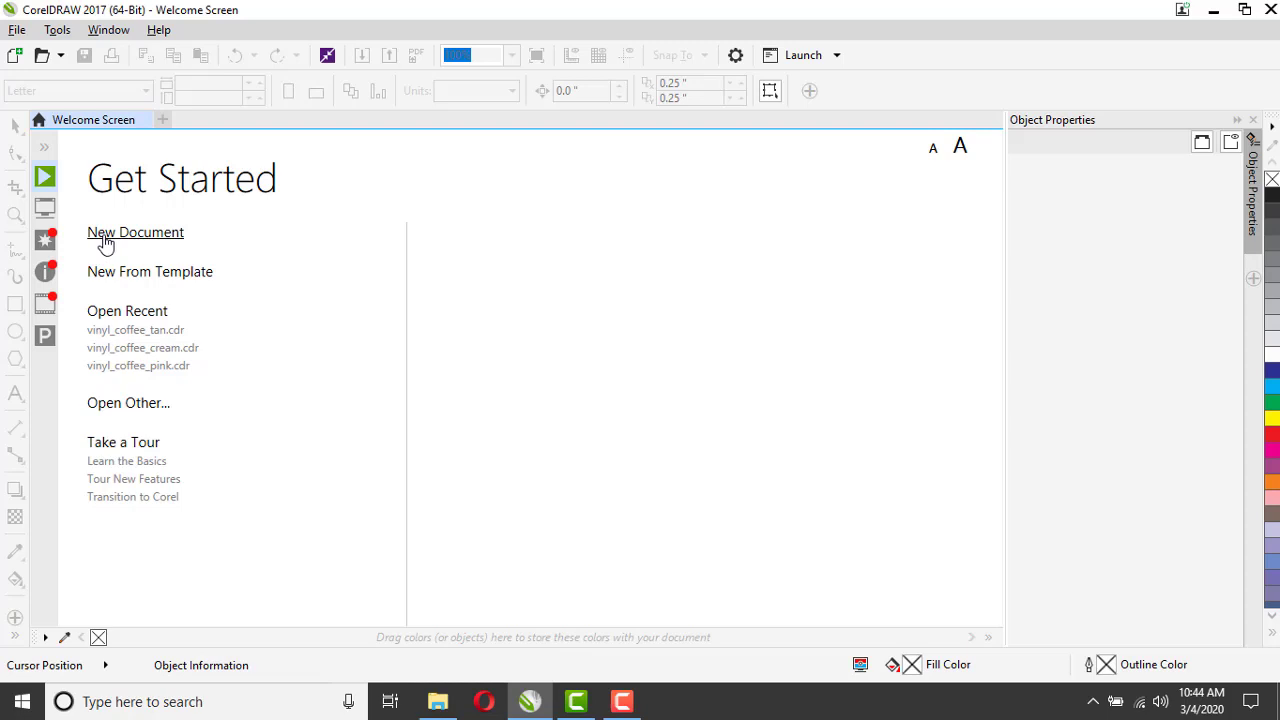
click(105, 235)
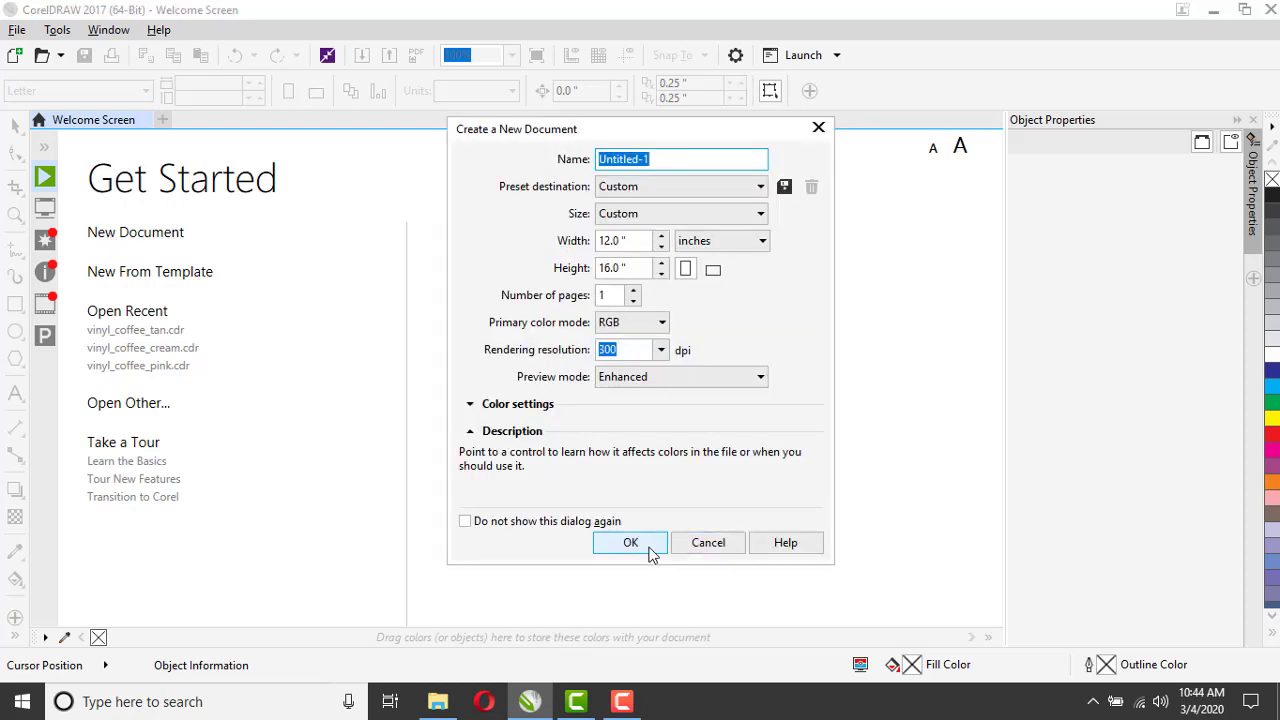
click(650, 547)
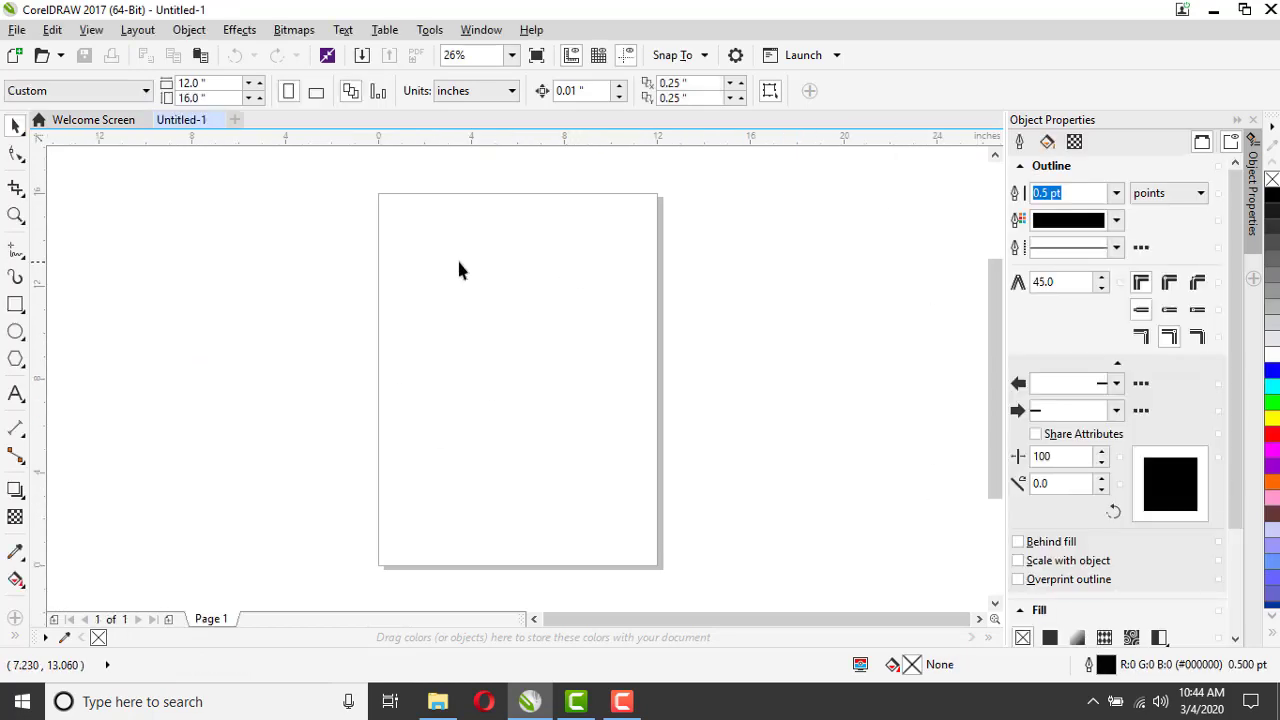
- Draw a rectangle near the top of the page and size it to 7 × 1 inches
click(16, 307)
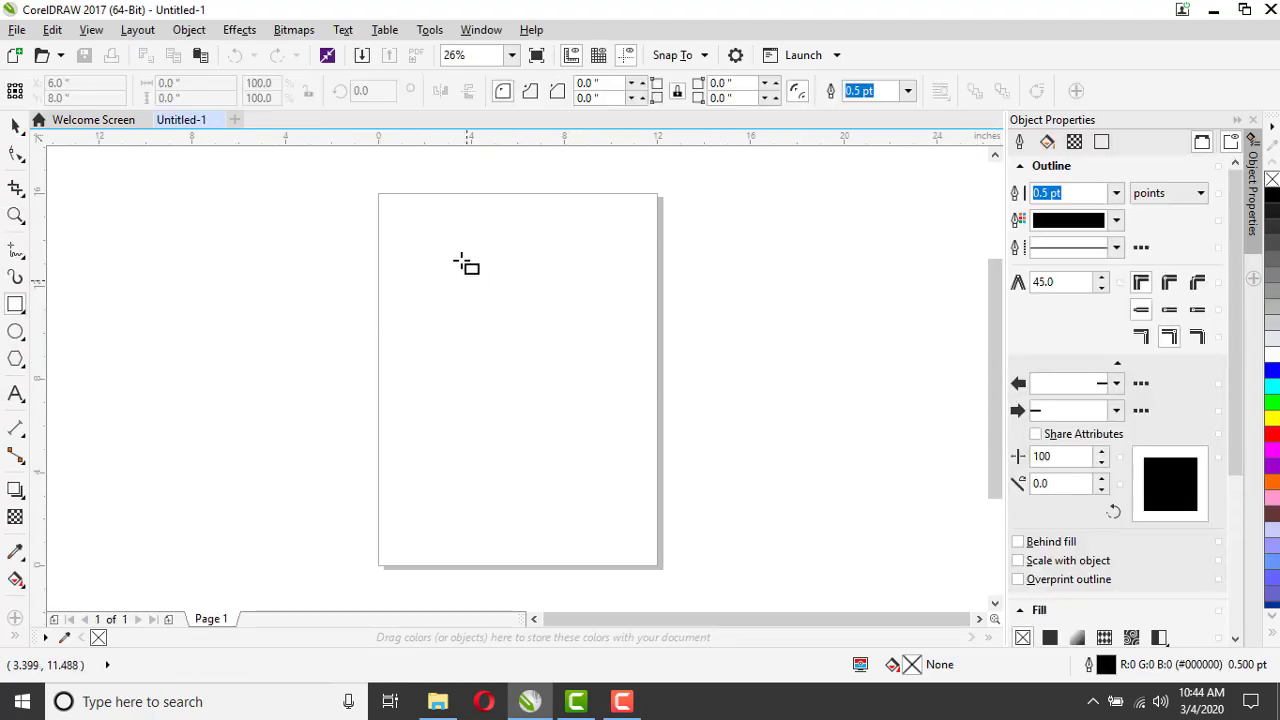
drag(397, 211, 632, 255)
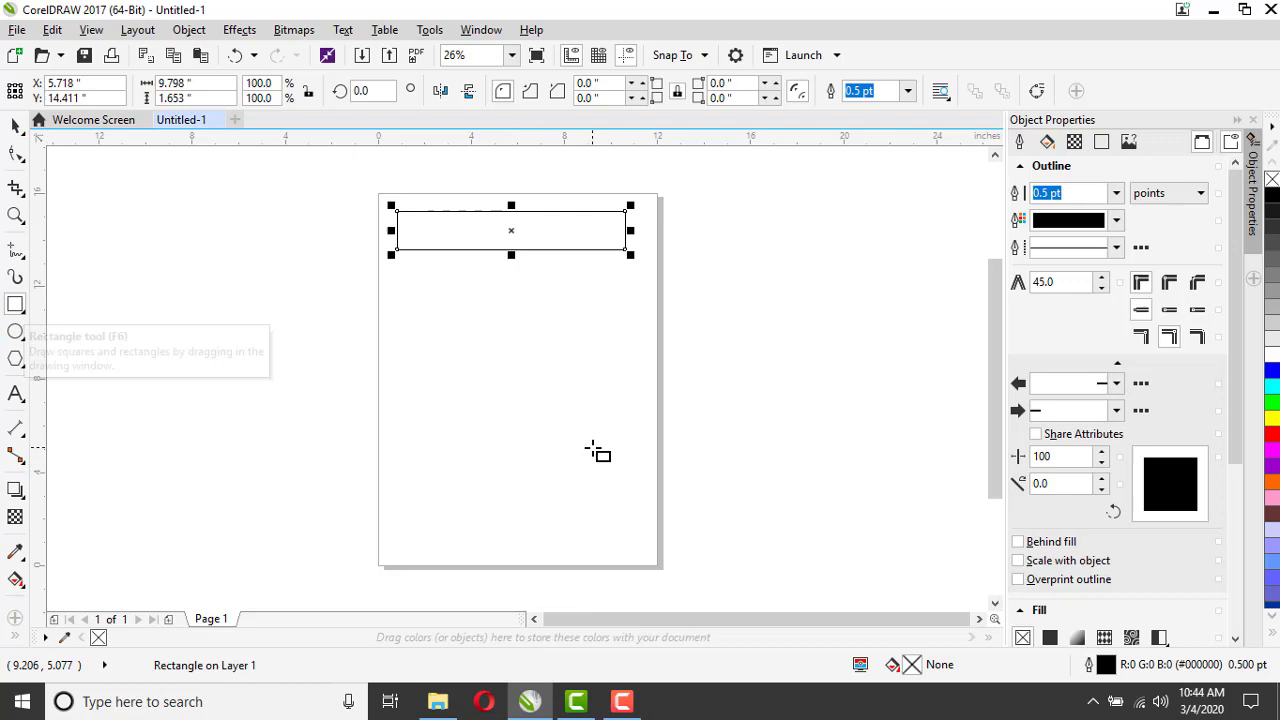
double_click(172, 85)
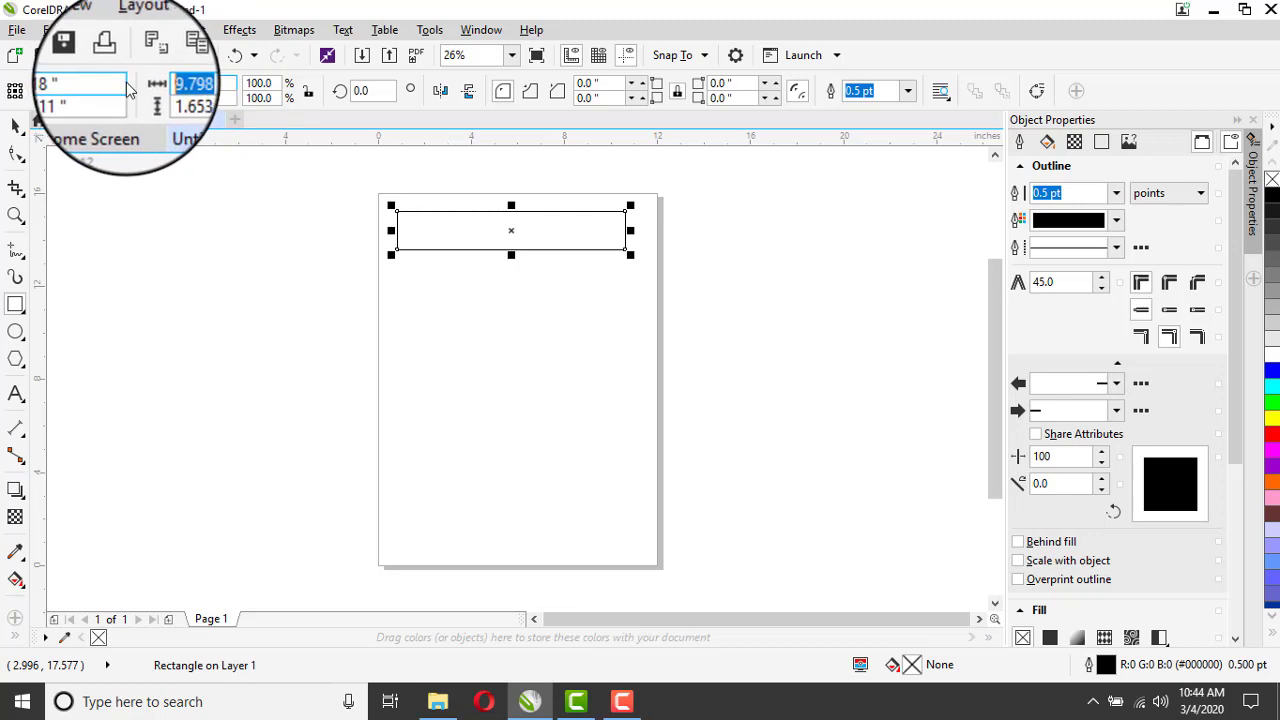
text(7)
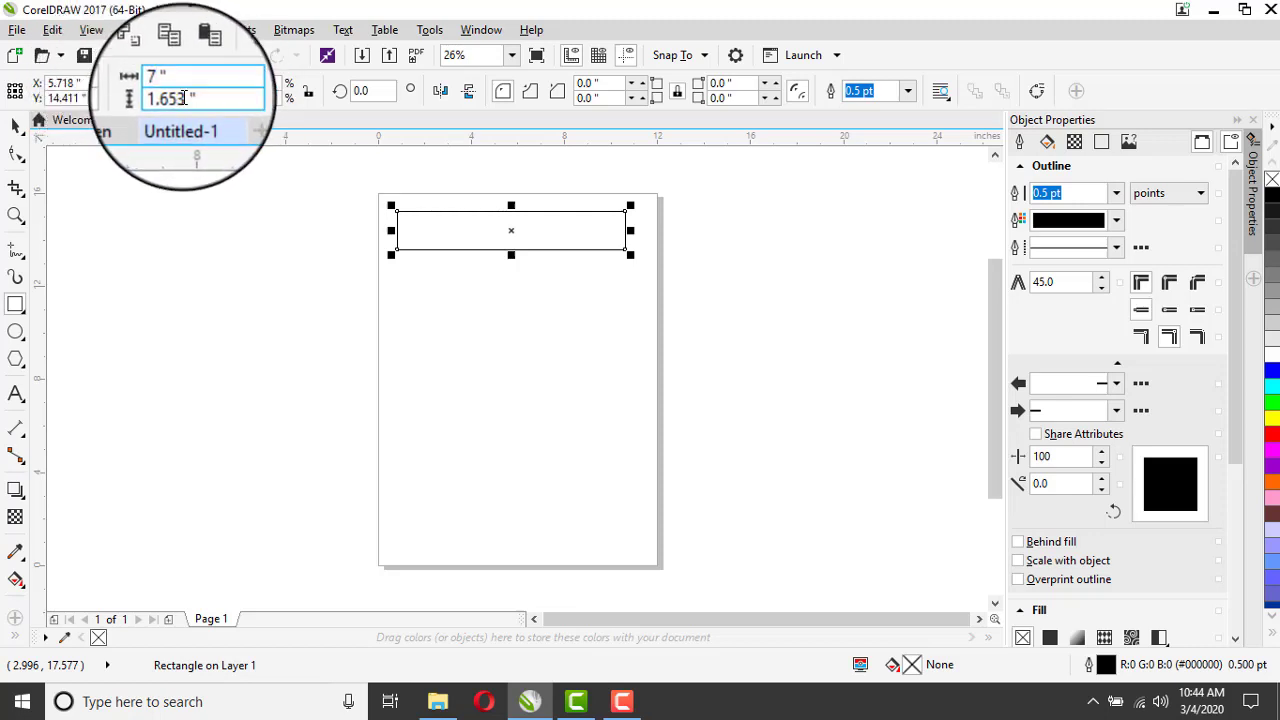
double_click(176, 97)
text(1)
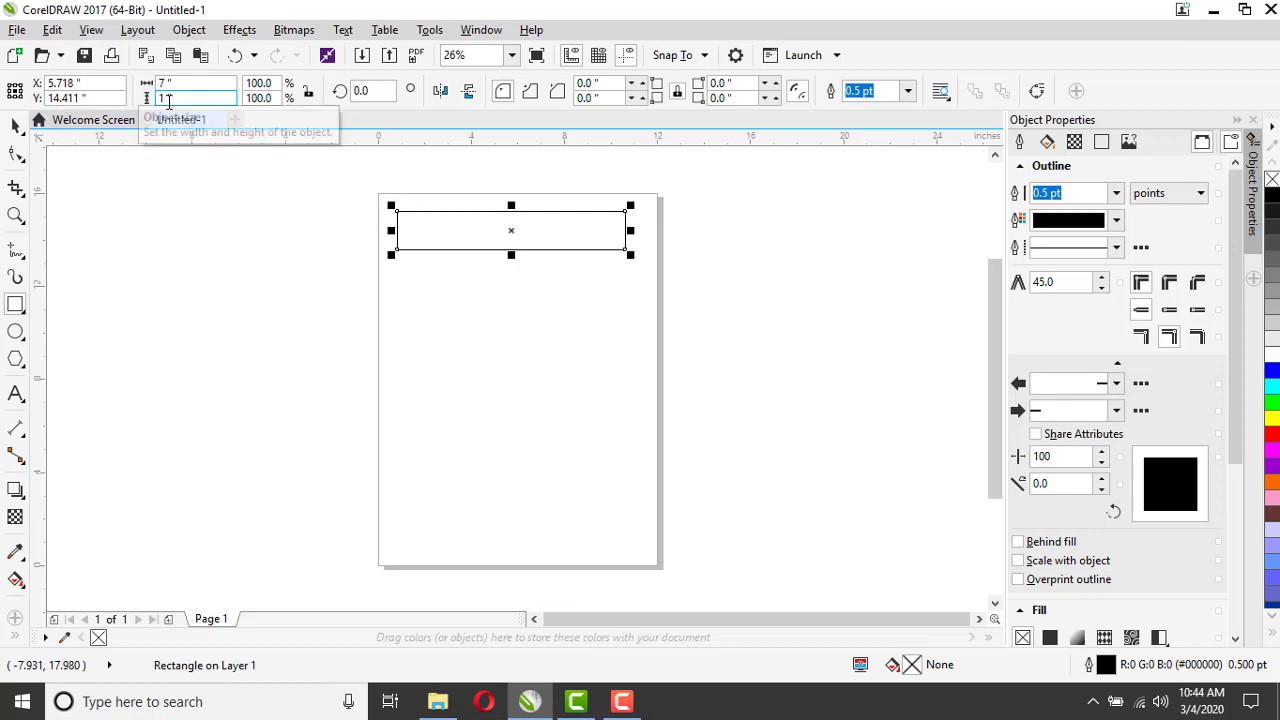
key(Return)
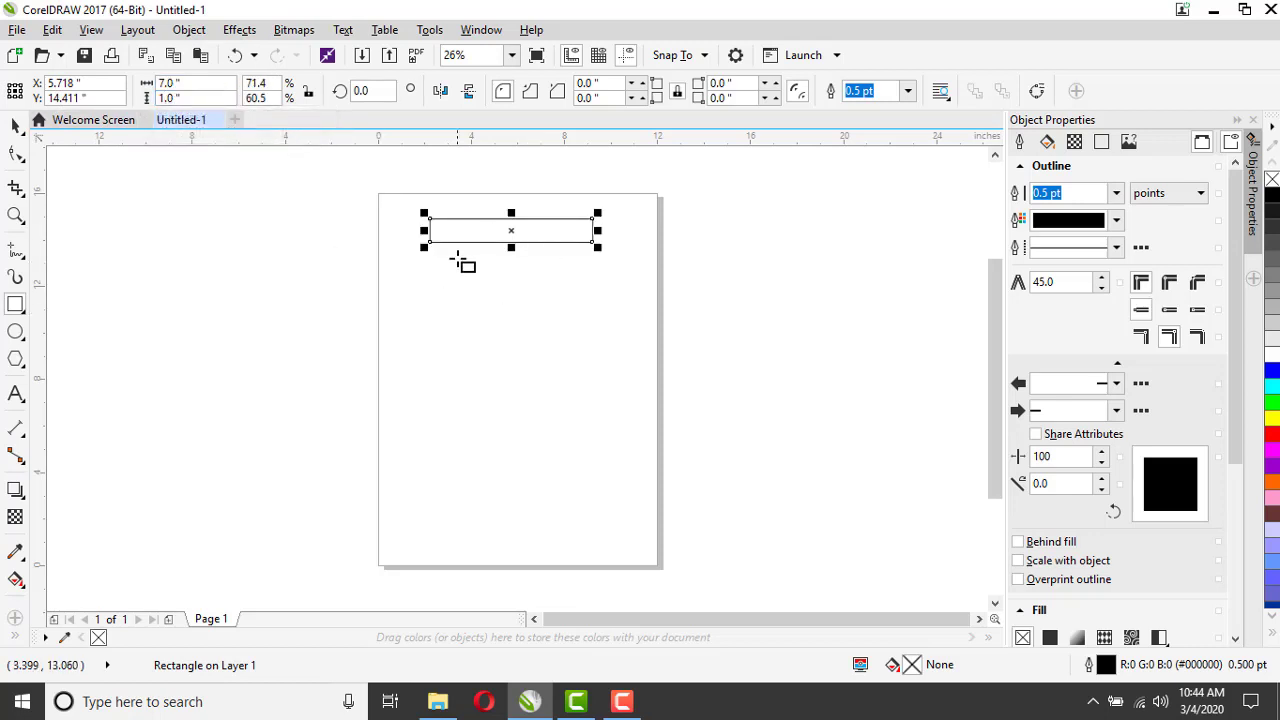
scroll(475, 248, up, 2)
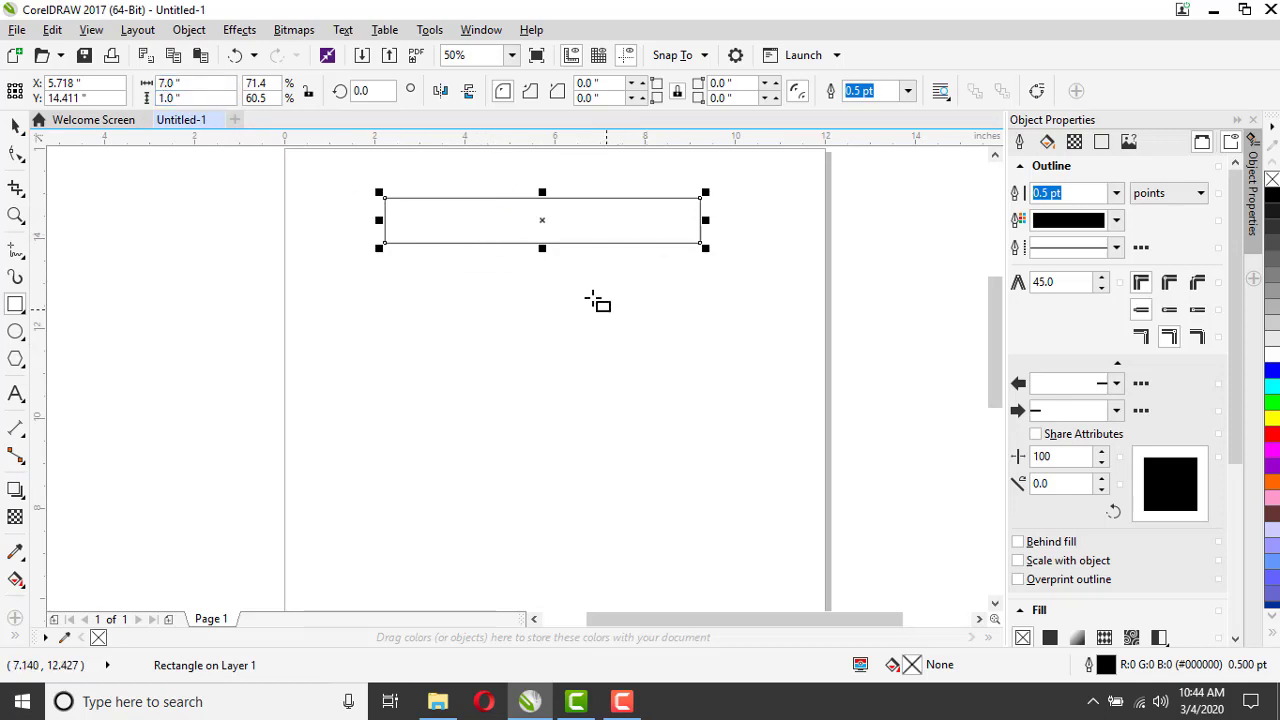
key(space)
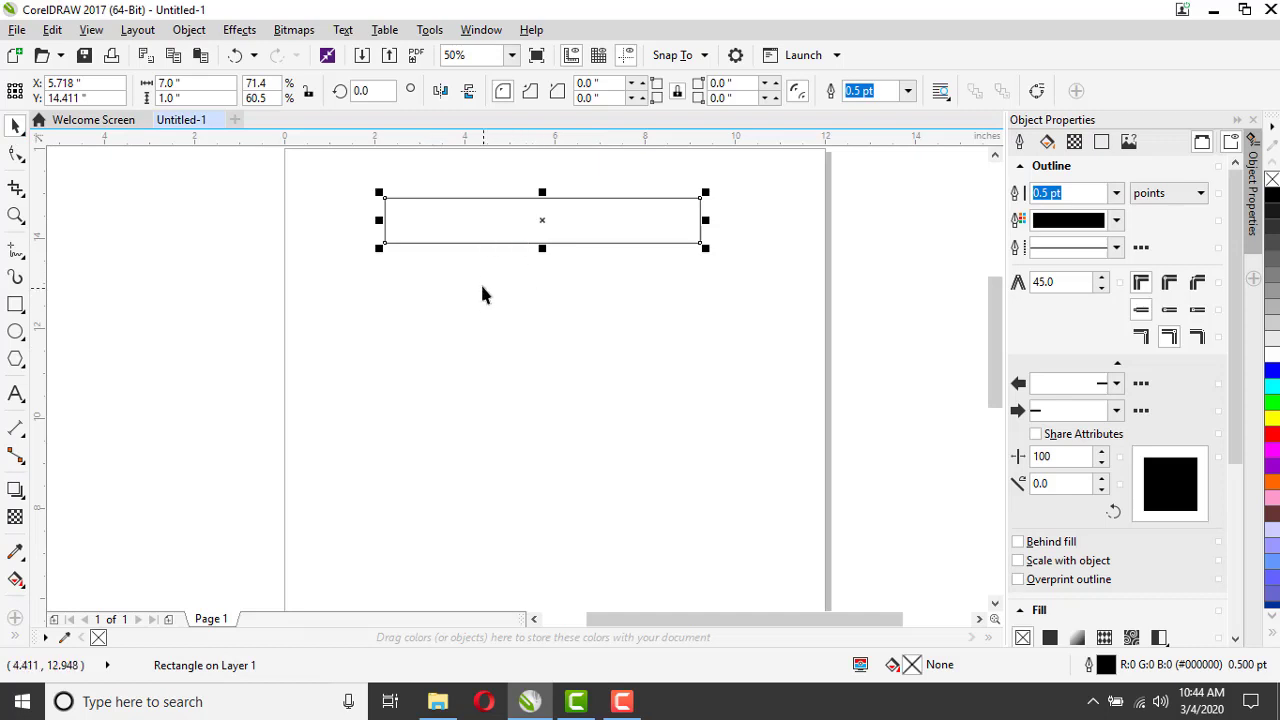
- Move the rectangle up-left and create a paragraph text frame below it
drag(466, 243, 399, 227)
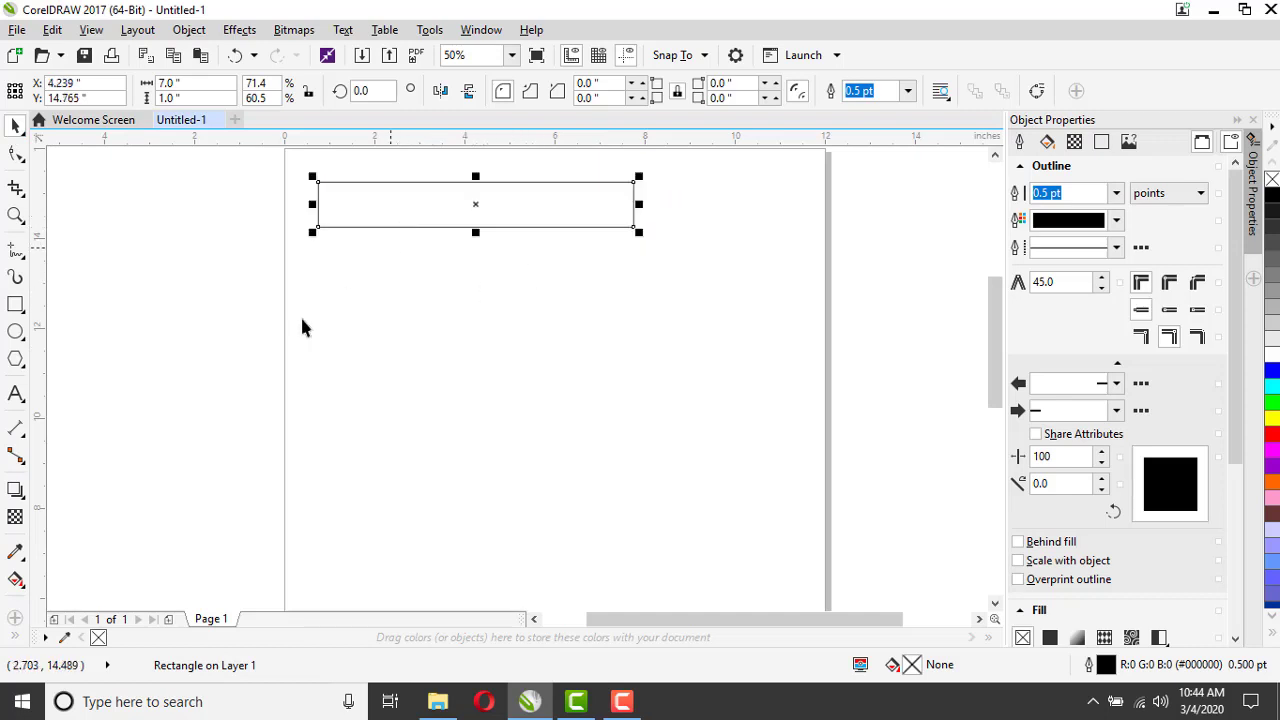
click(16, 394)
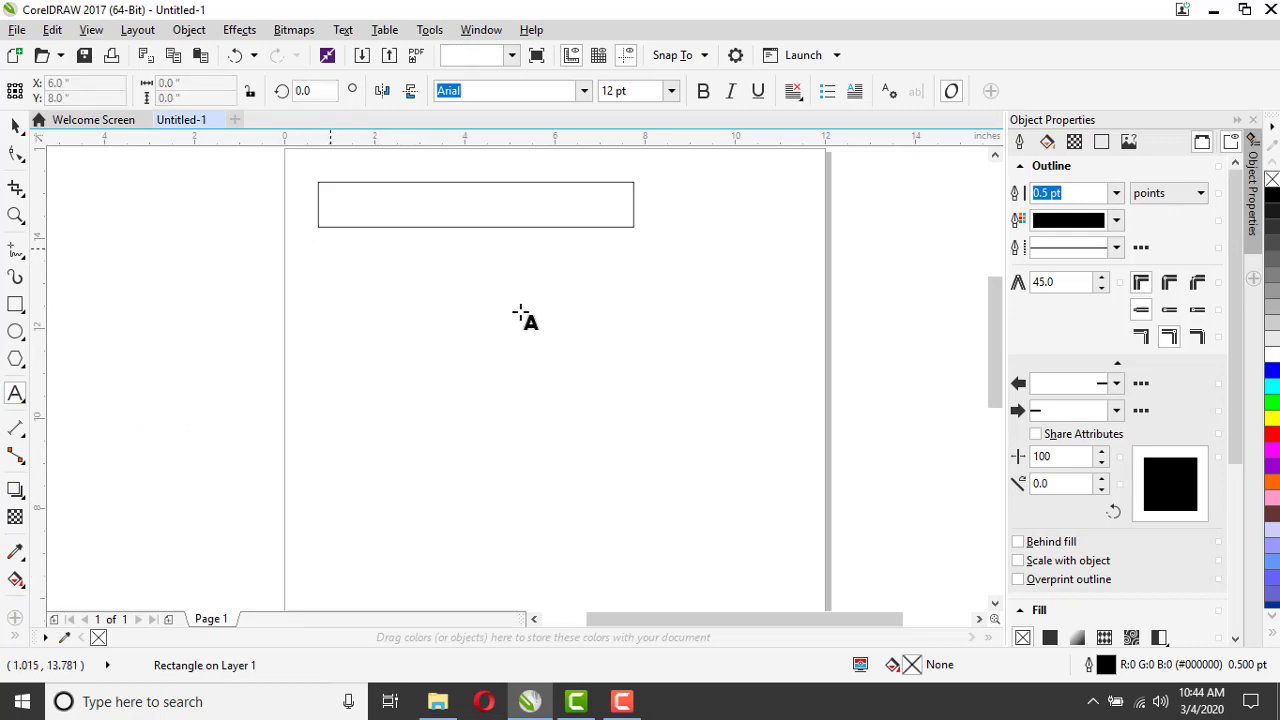
drag(330, 248, 688, 370)
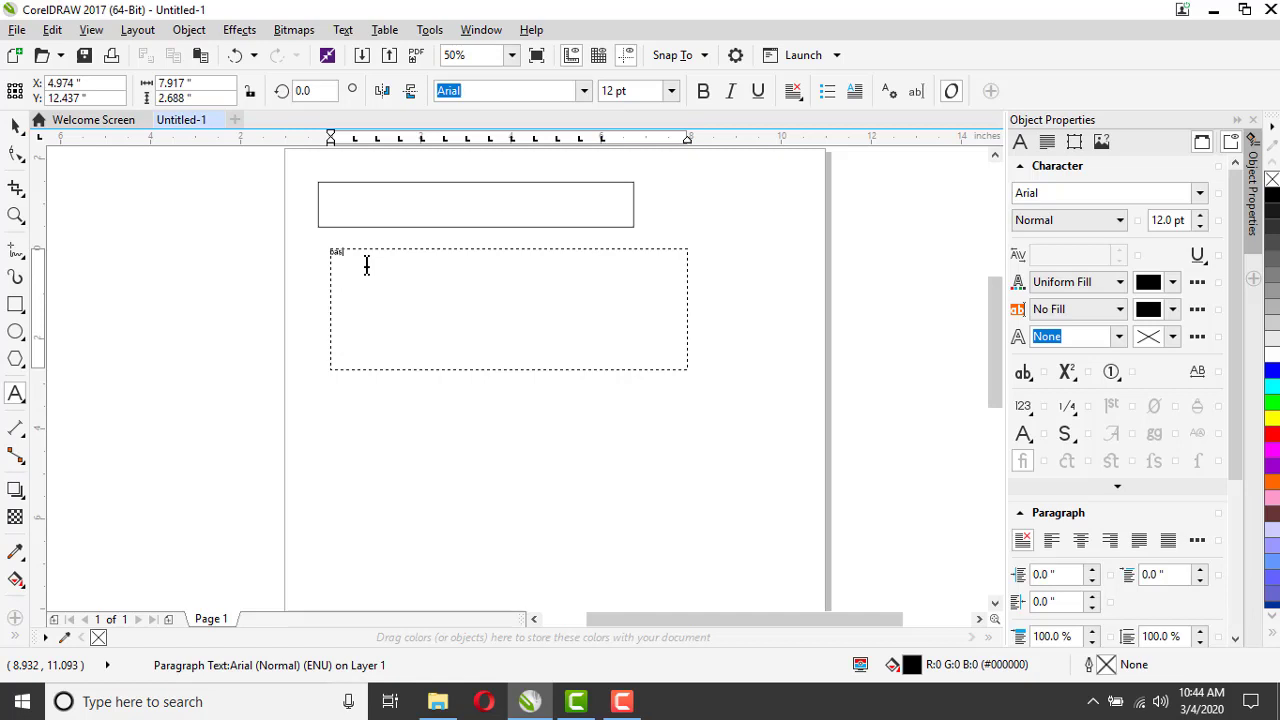
- Replace the lowercase word basil in the frame with capital BASIL
scroll(360, 255, up, 4)
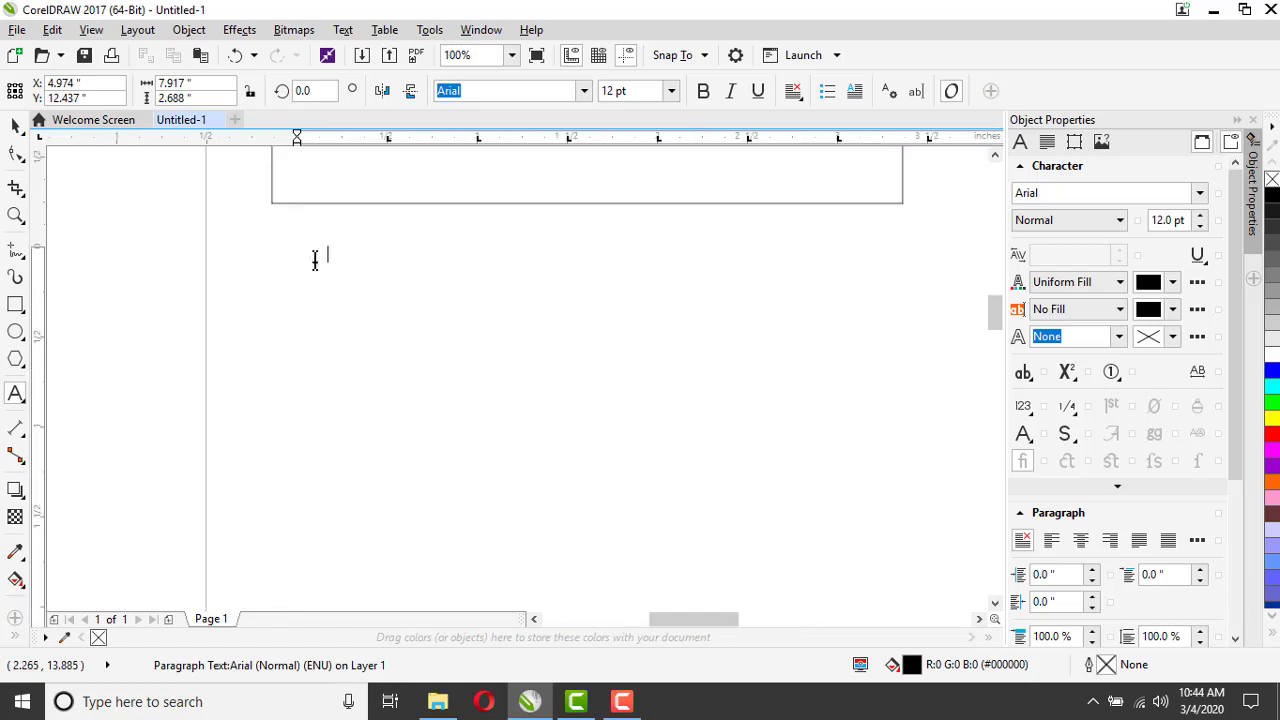
drag(354, 253, 264, 252)
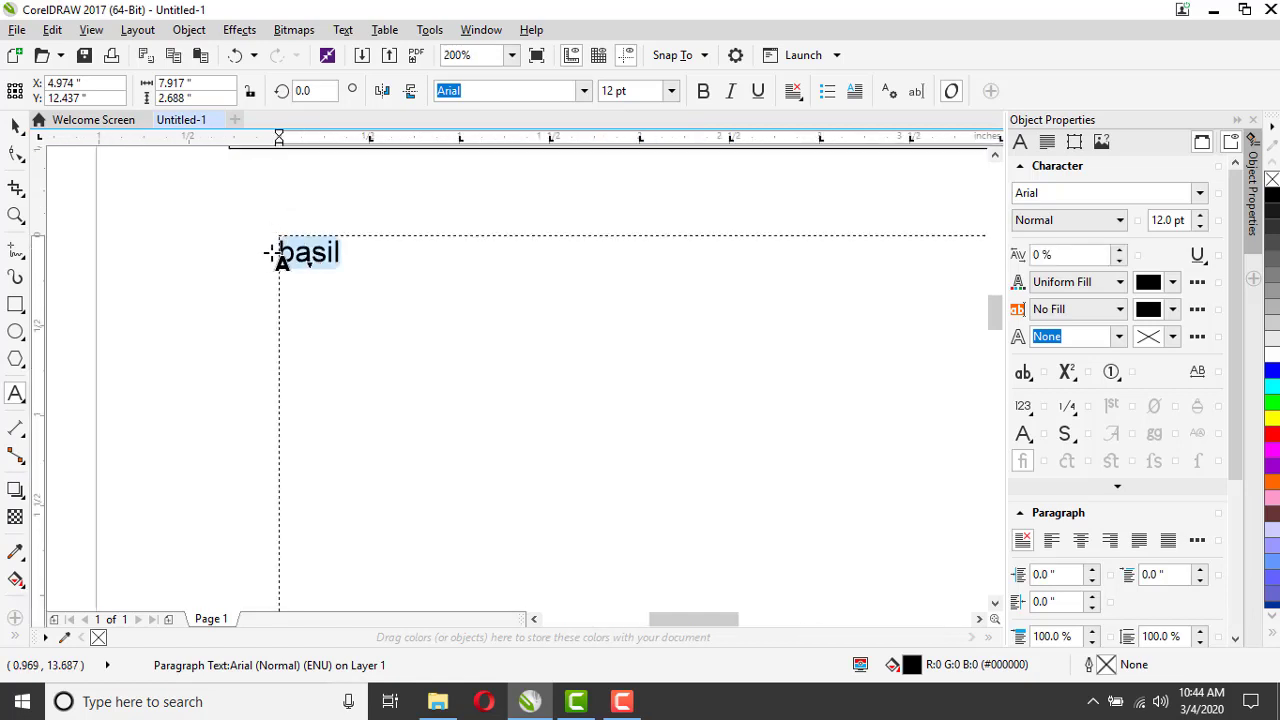
key(BackSpace)
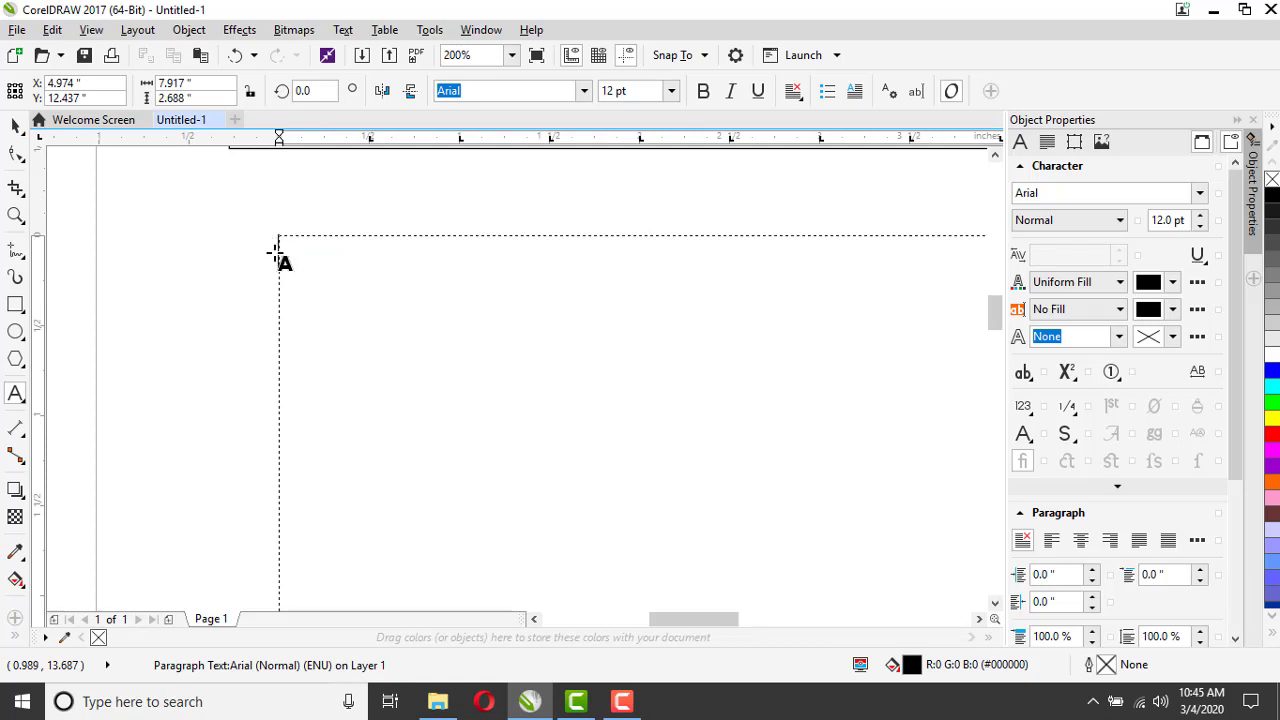
text(BASIL)
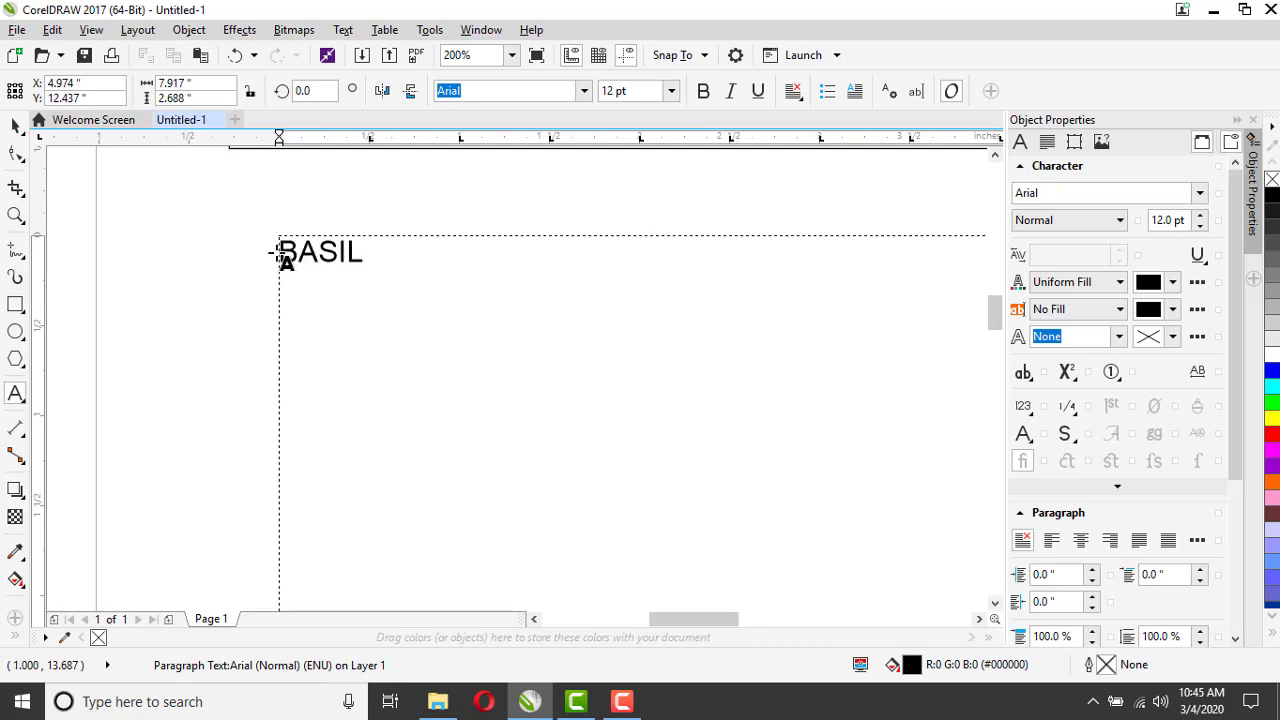
scroll(295, 282, down, 1)
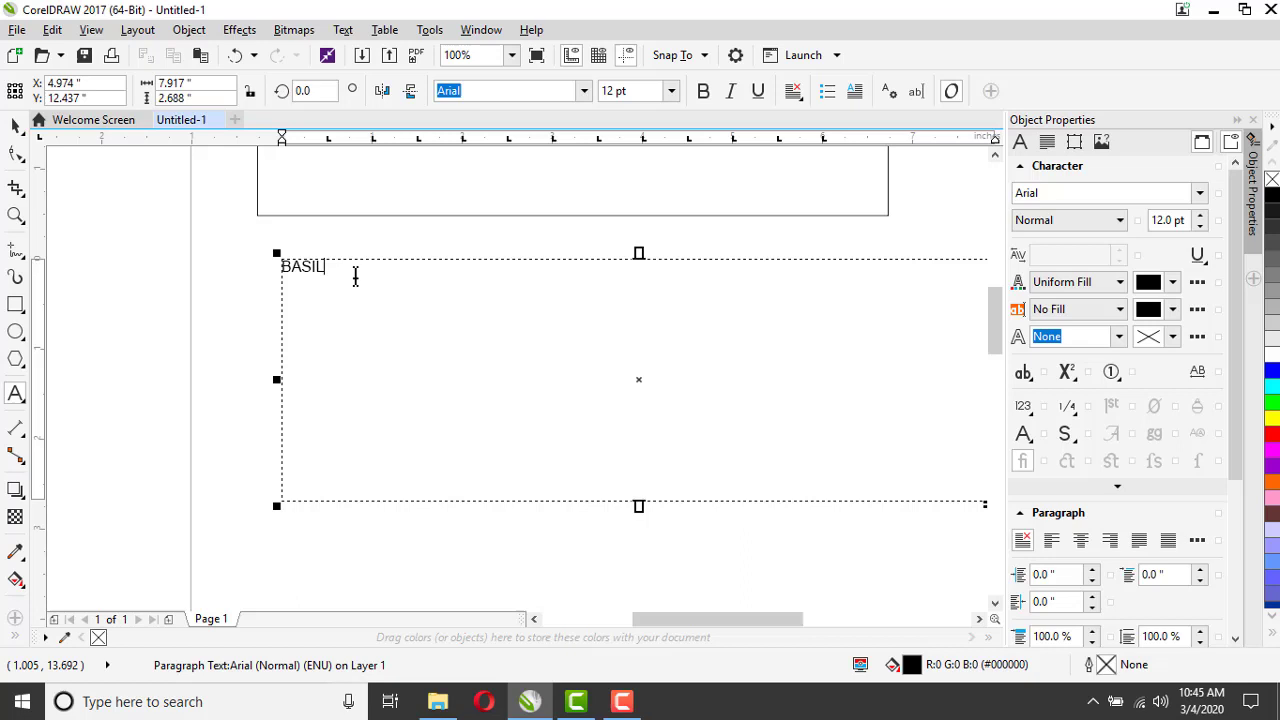
scroll(300, 268, up, 1)
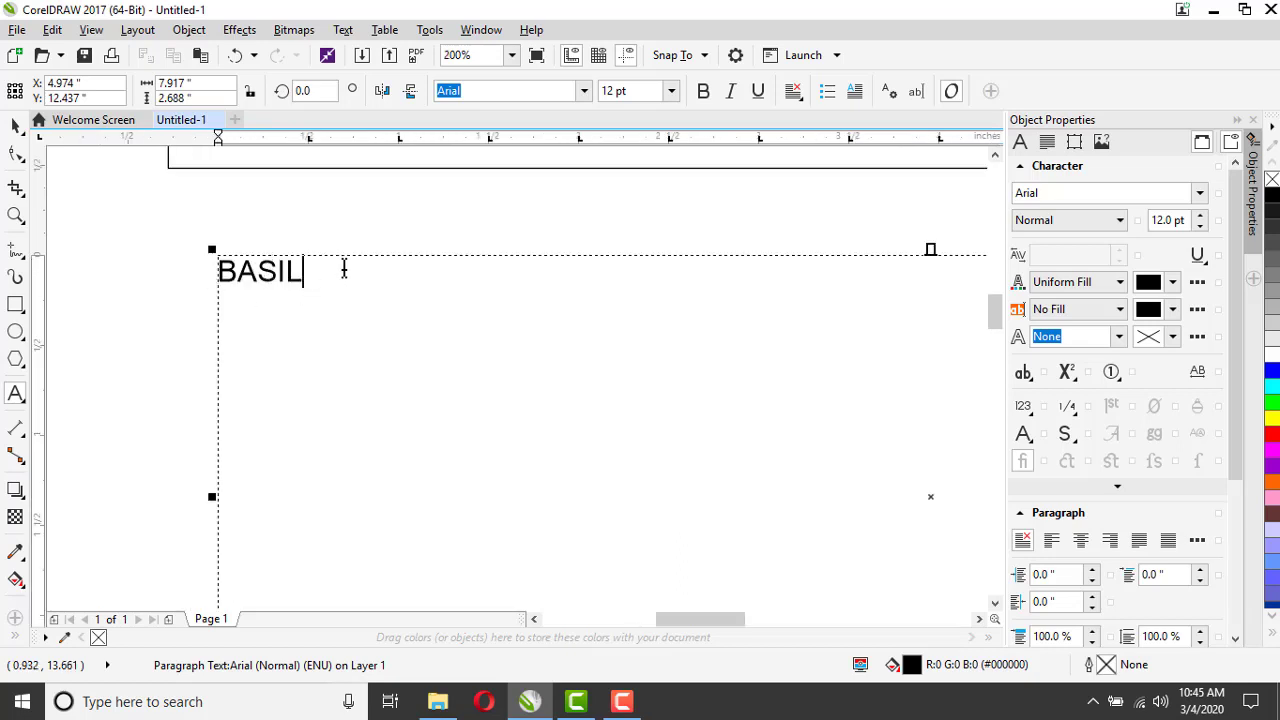
- Select BASIL and step its font size up to 30 pt
drag(309, 274, 203, 269)
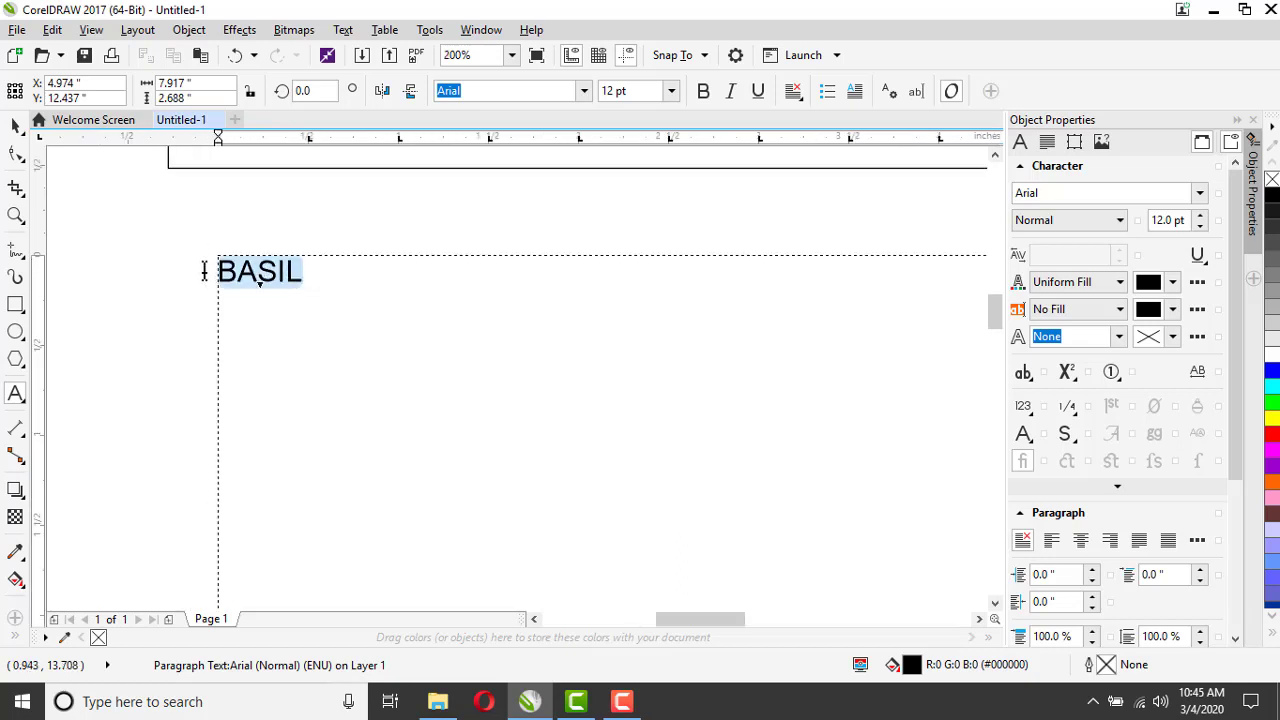
click(1202, 218)
click(1202, 218)
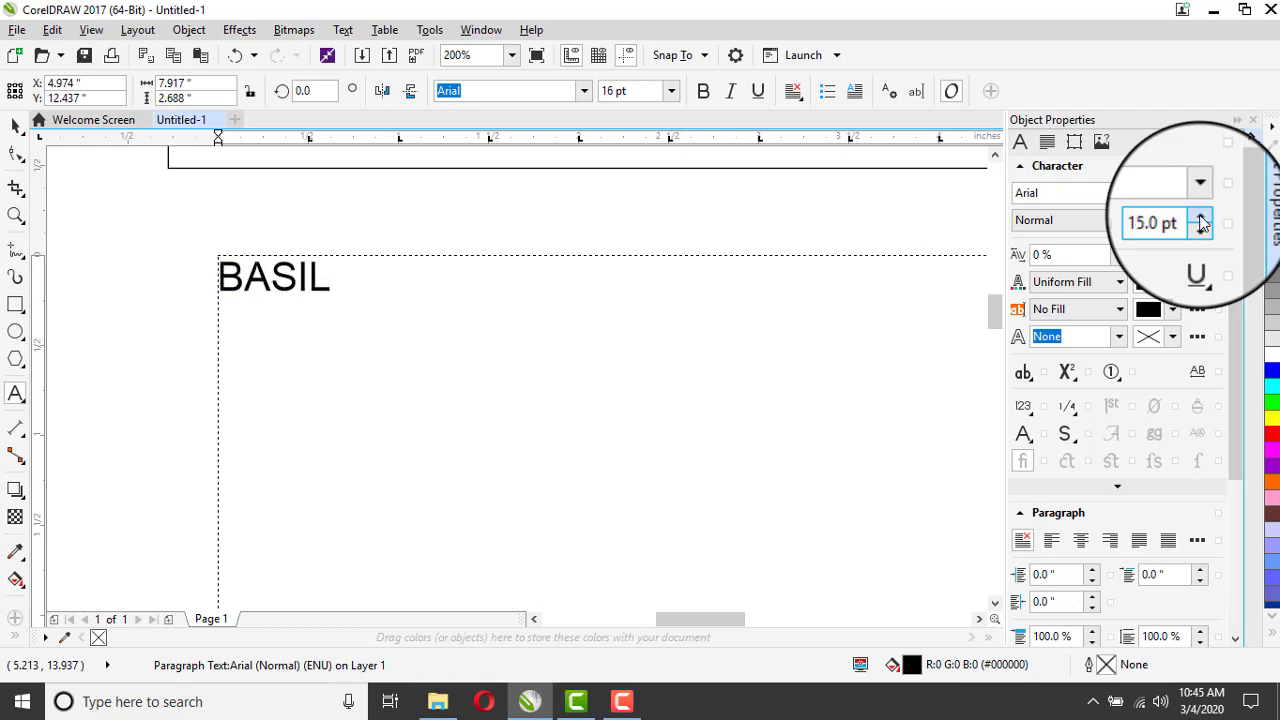
click(1202, 218)
click(1202, 218)
click(1202, 218)
click(1202, 218)
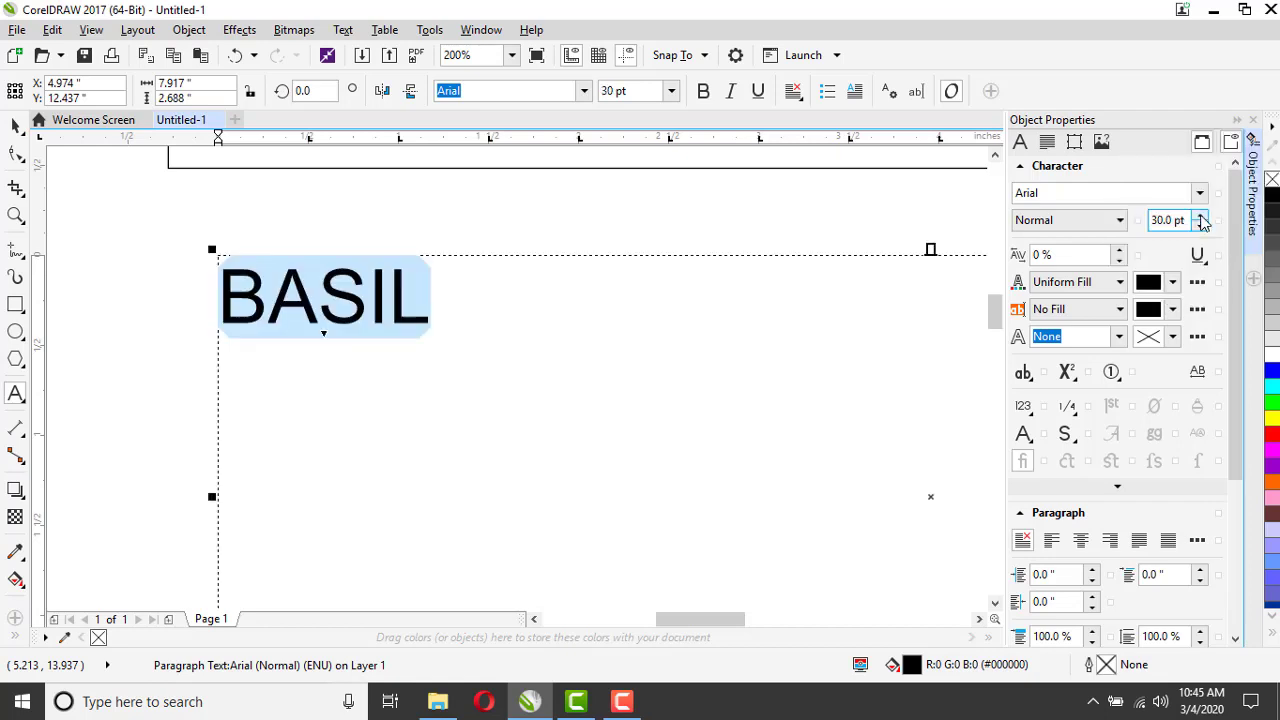
- Set the BASIL text in the Berlin Sans FB font
click(1201, 194)
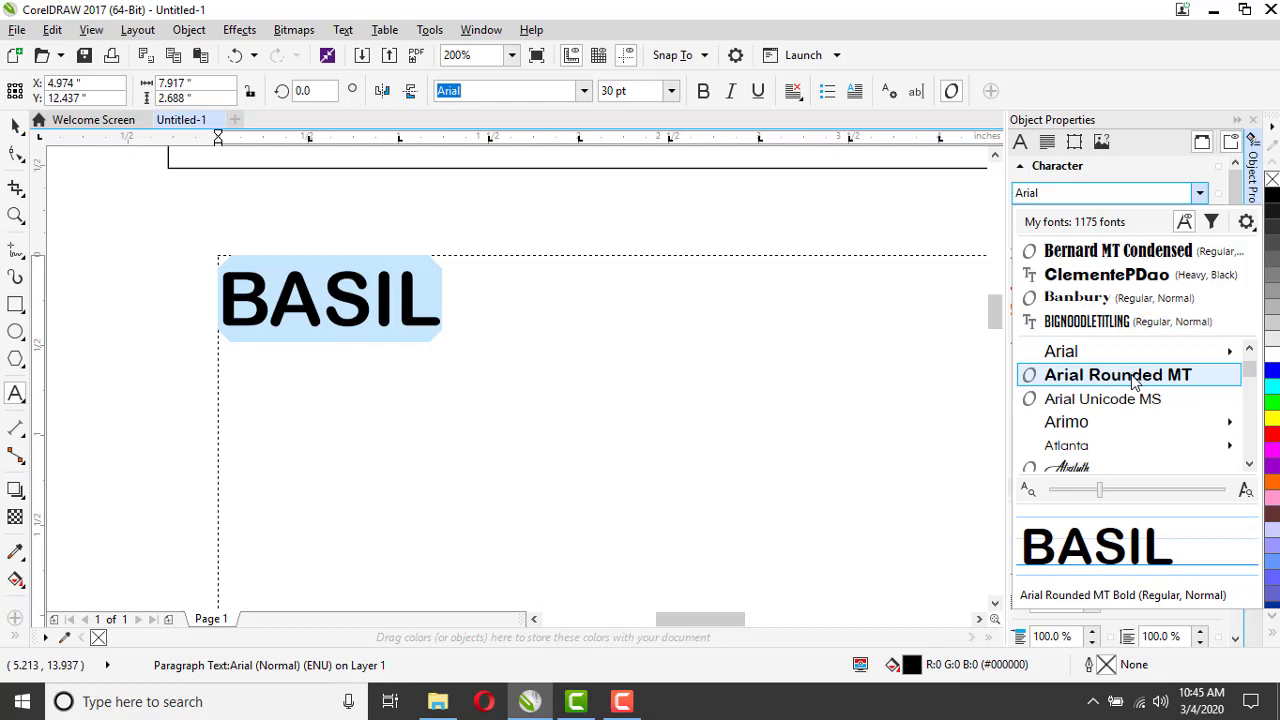
scroll(1130, 395, down, 2)
scroll(1118, 410, down, 2)
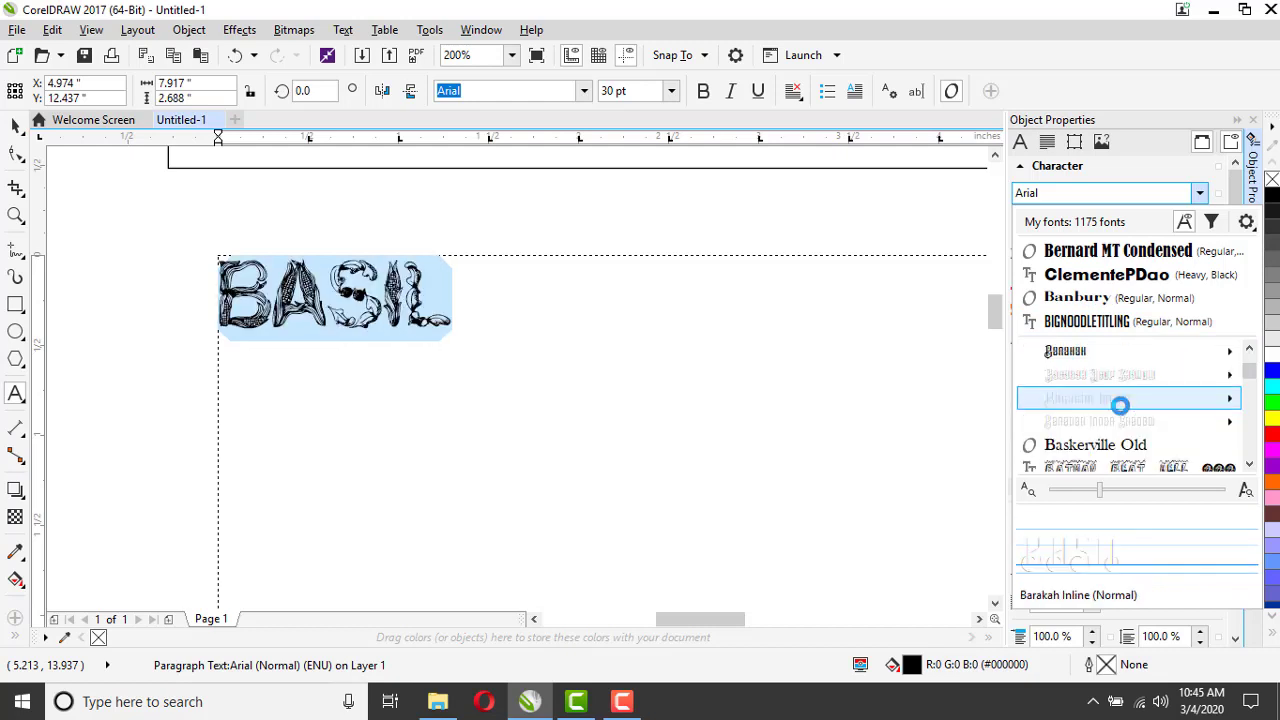
scroll(1120, 405, down, 3)
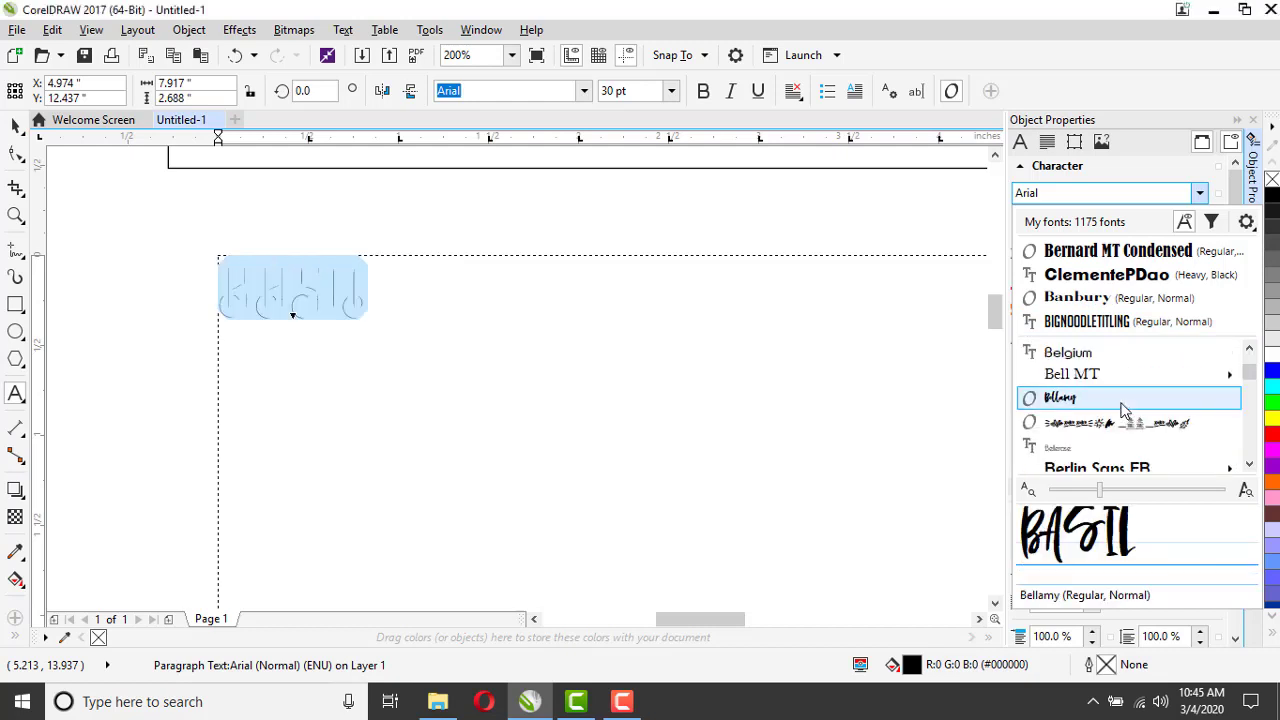
scroll(1122, 410, down, 1)
mouse_move(1127, 400)
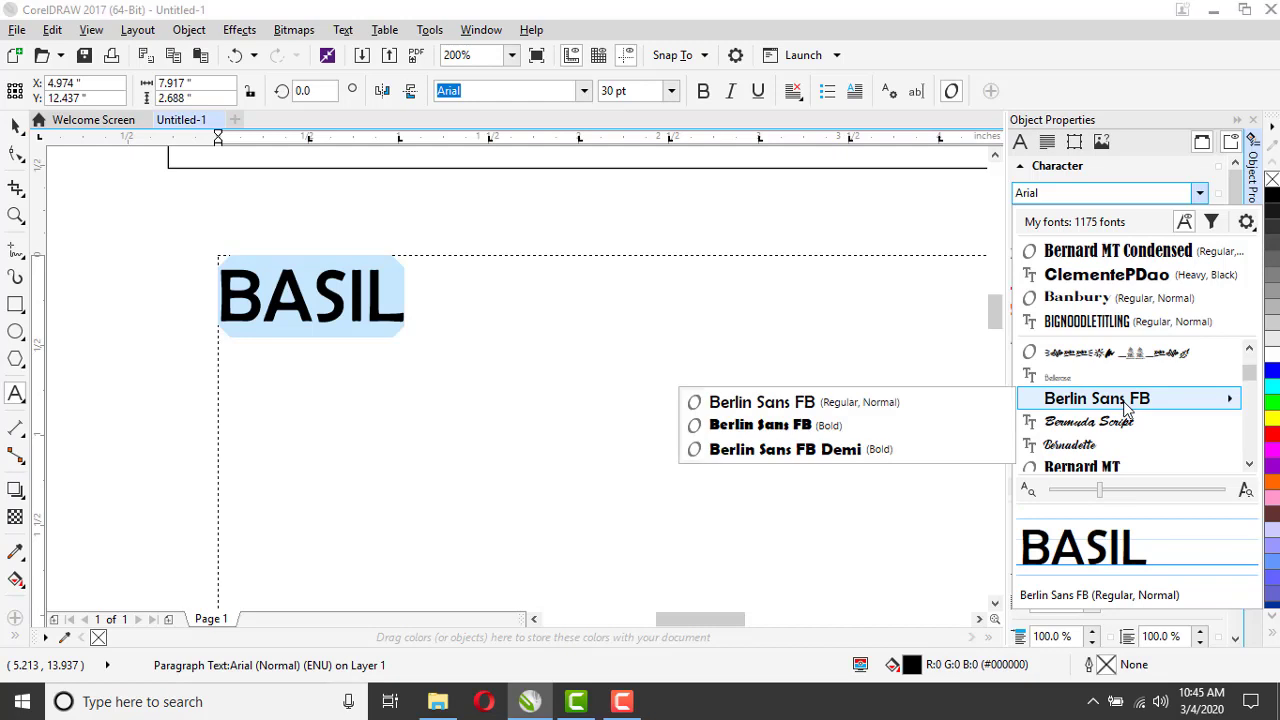
click(1110, 399)
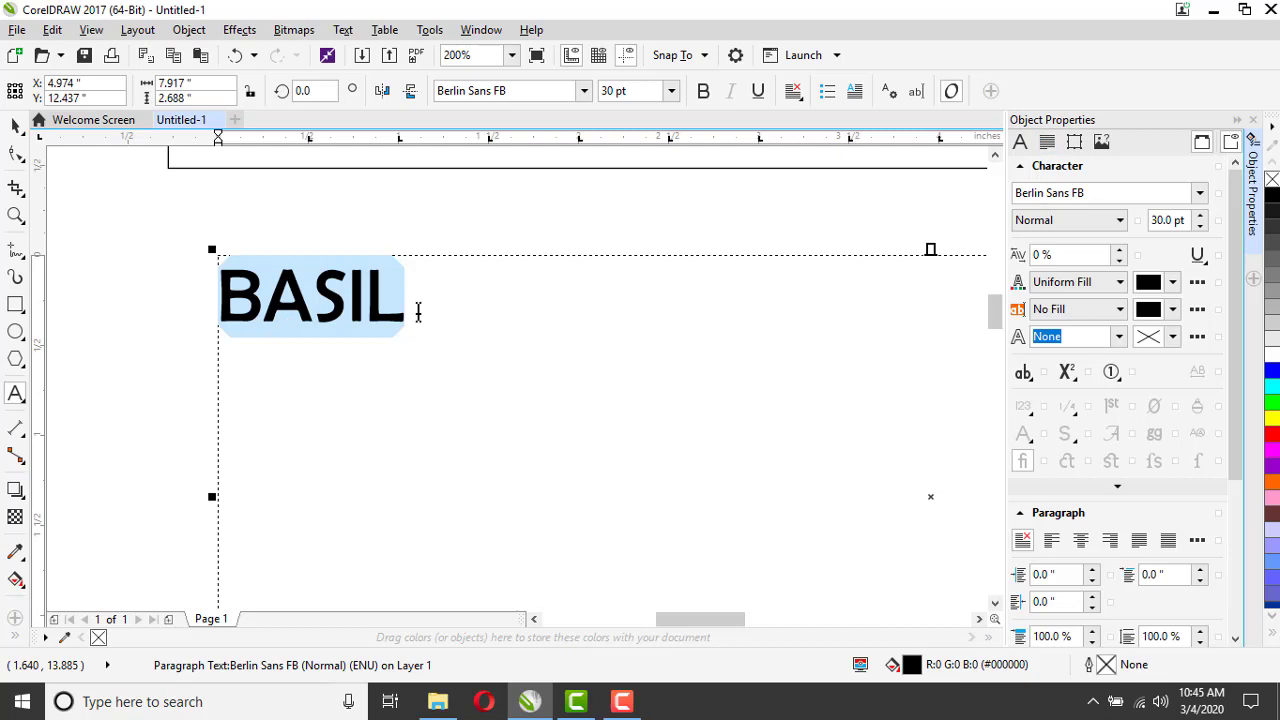
- Raise BASIL's character spacing to 11 % in the Paragraph properties
click(1048, 143)
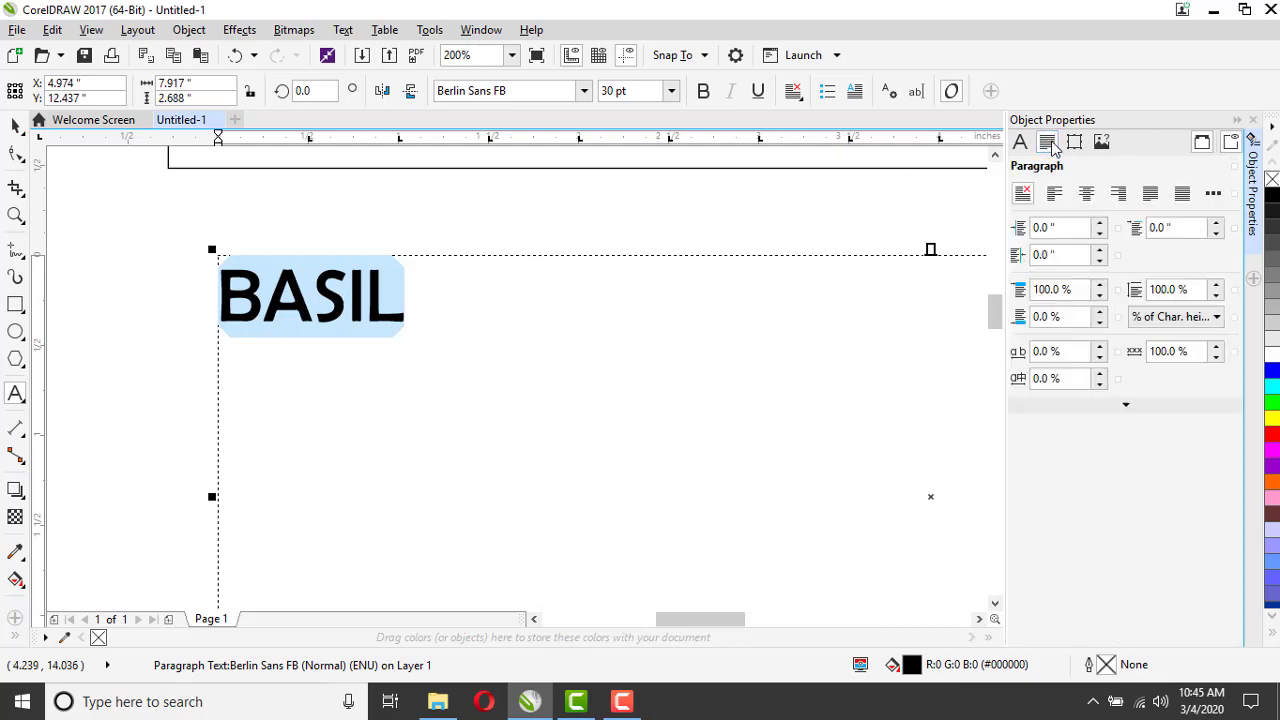
click(1100, 347)
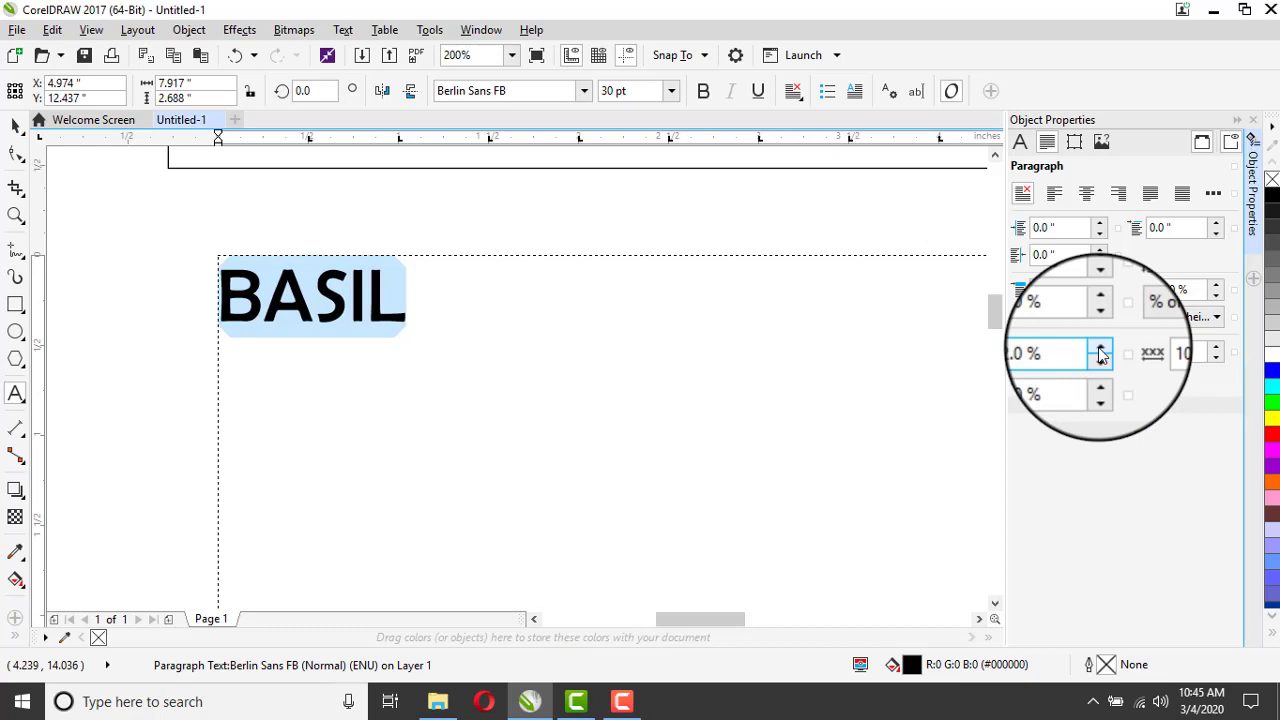
click(1100, 348)
click(1100, 348)
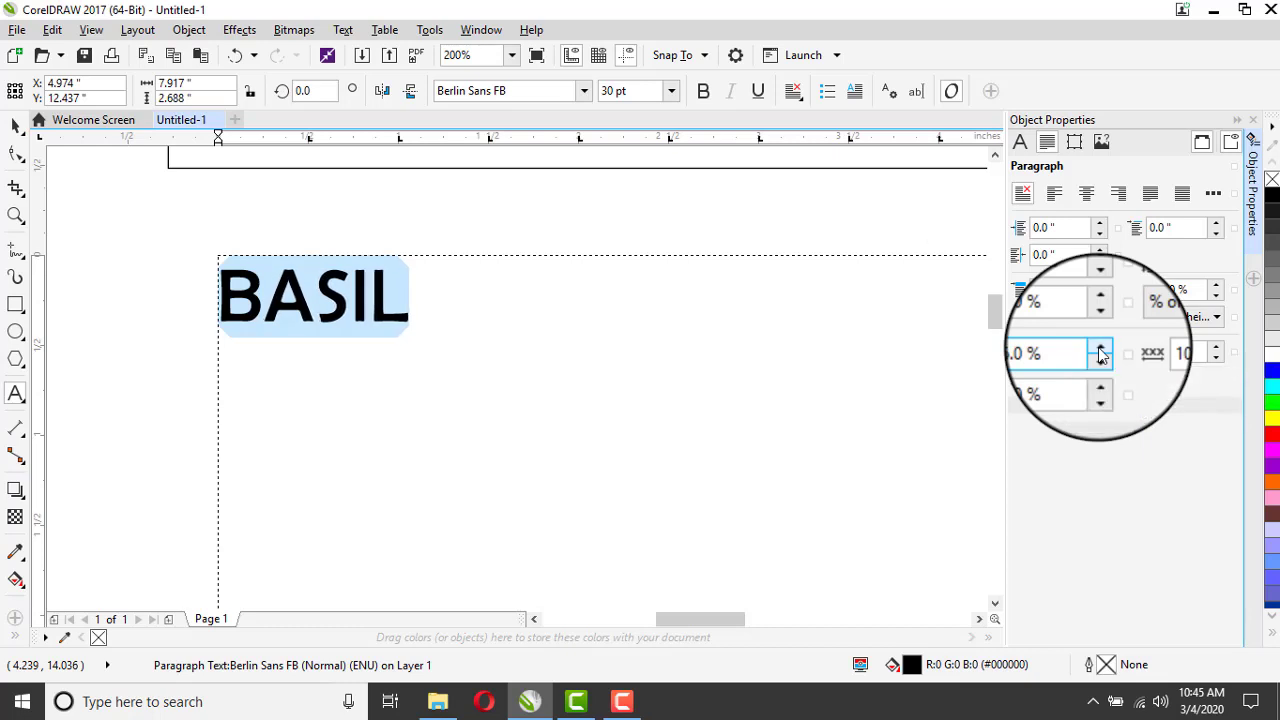
click(1100, 348)
click(1100, 350)
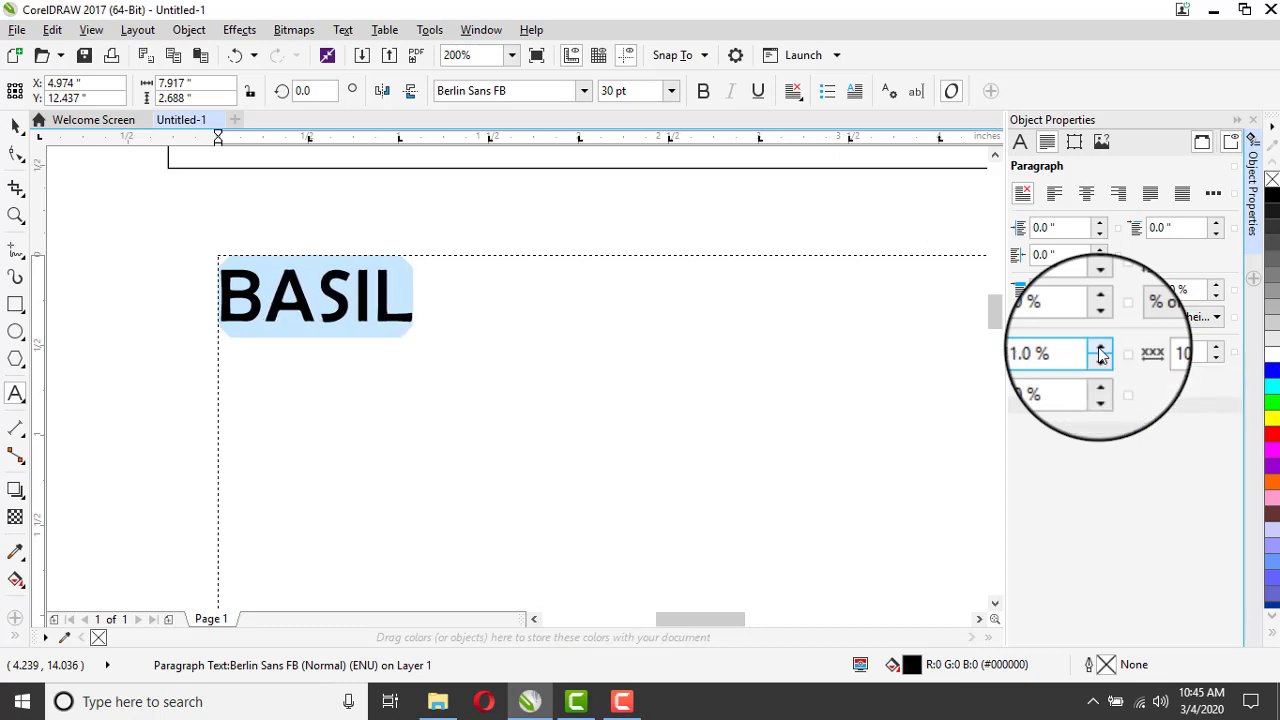
click(1020, 143)
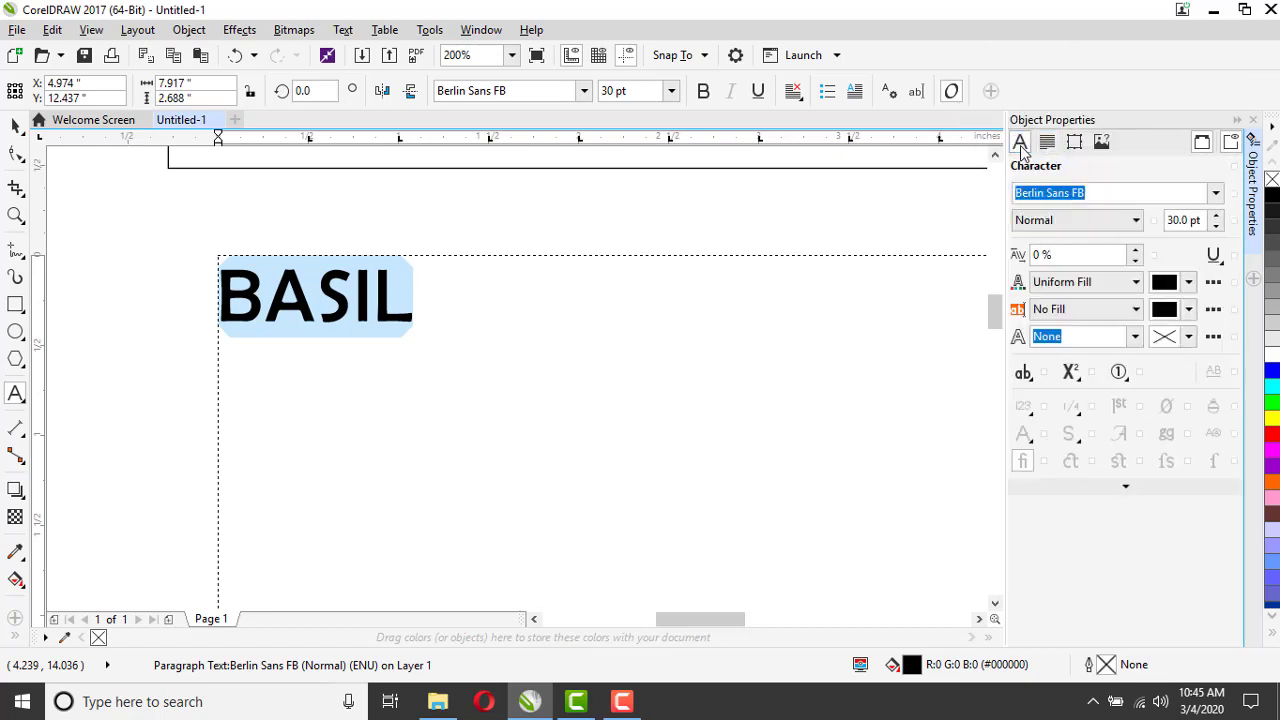
- Convert the BASIL text to curves and nudge it just below the rectangle
click(15, 124)
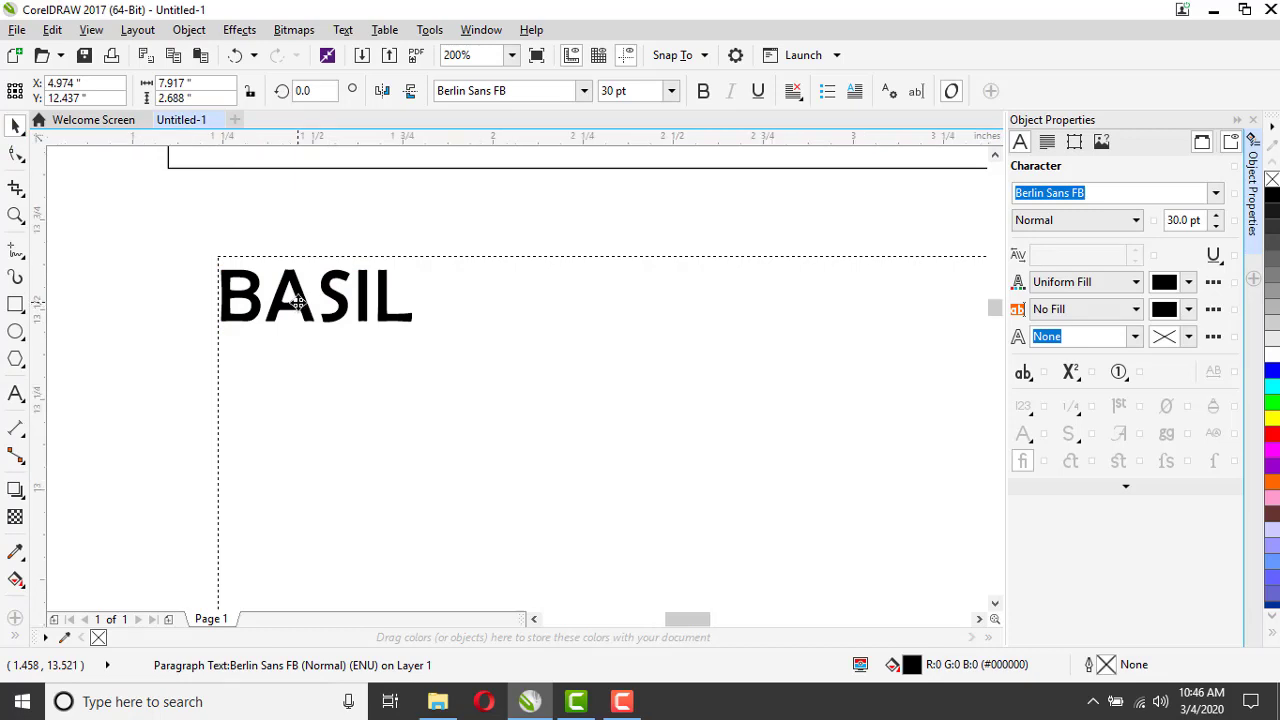
scroll(297, 300, up, 2)
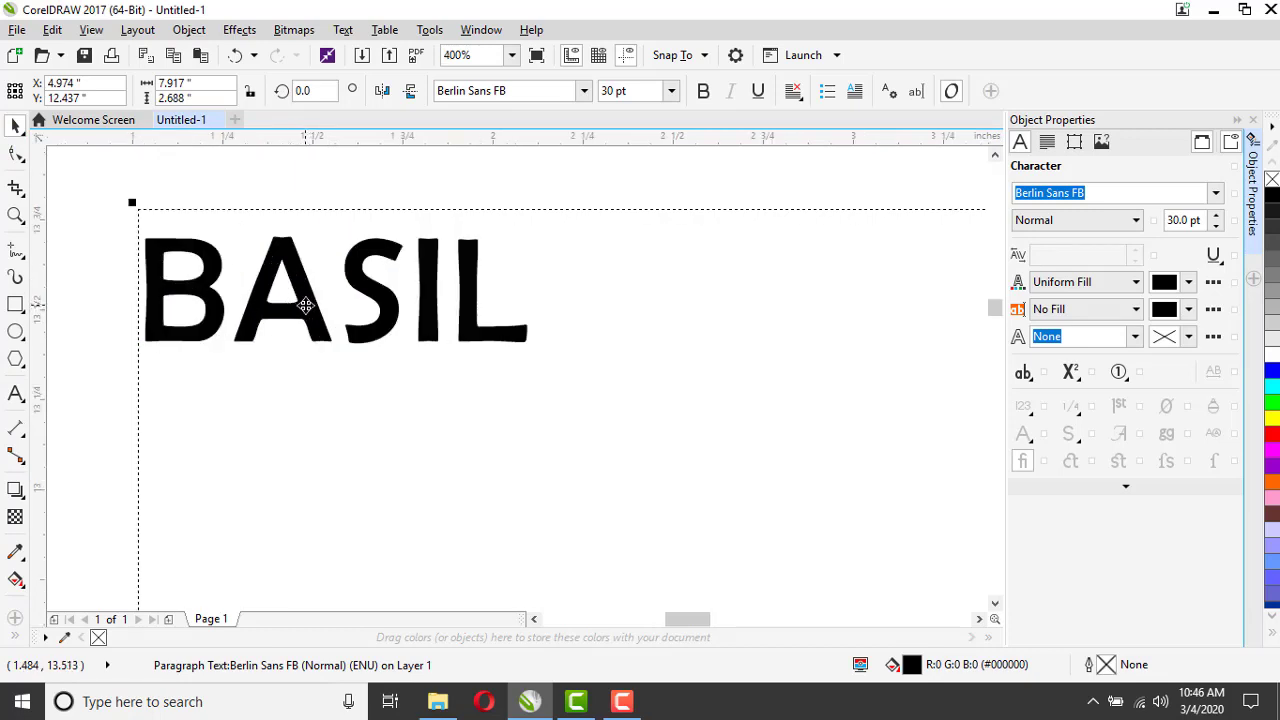
right_click(305, 305)
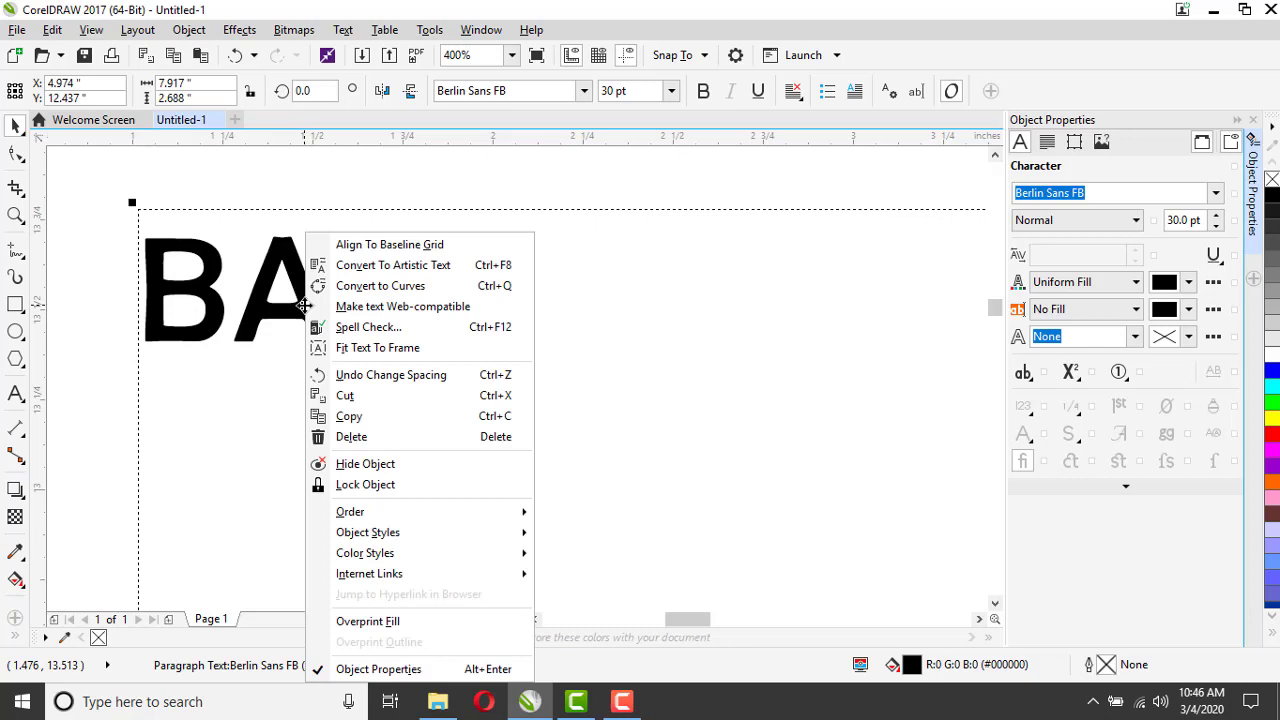
click(370, 288)
scroll(290, 350, down, 2)
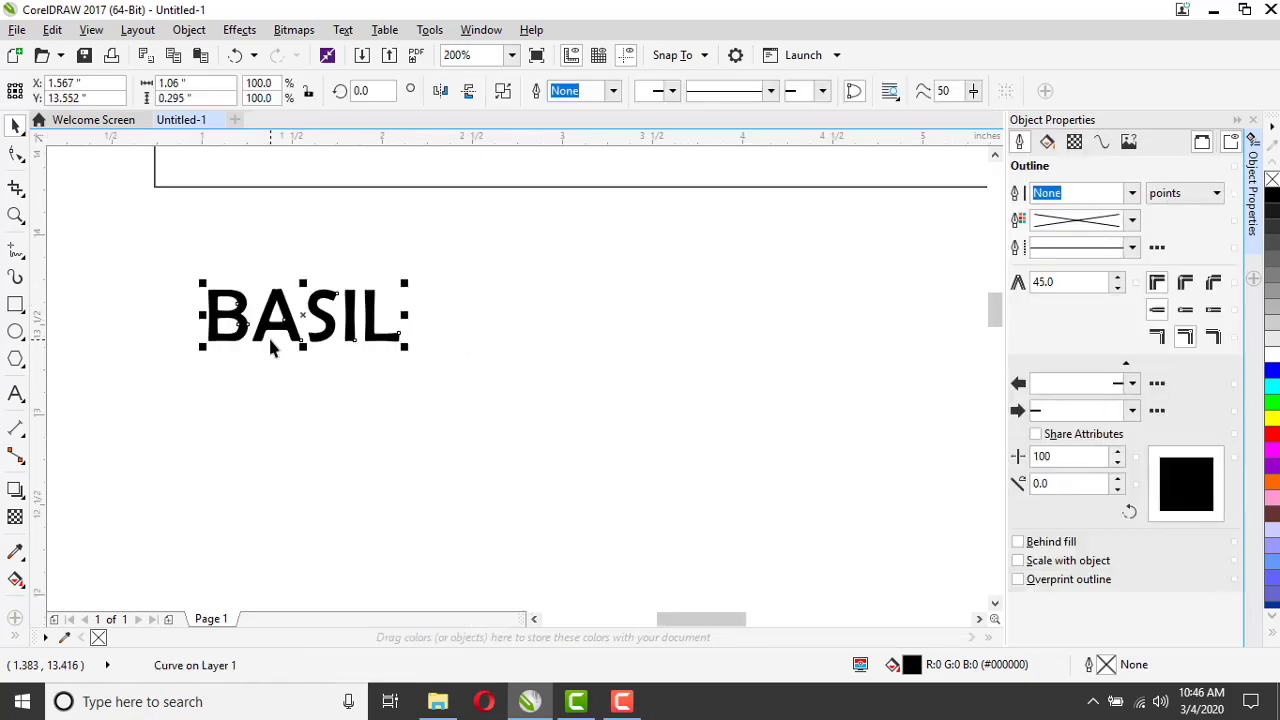
scroll(250, 400, down, 1)
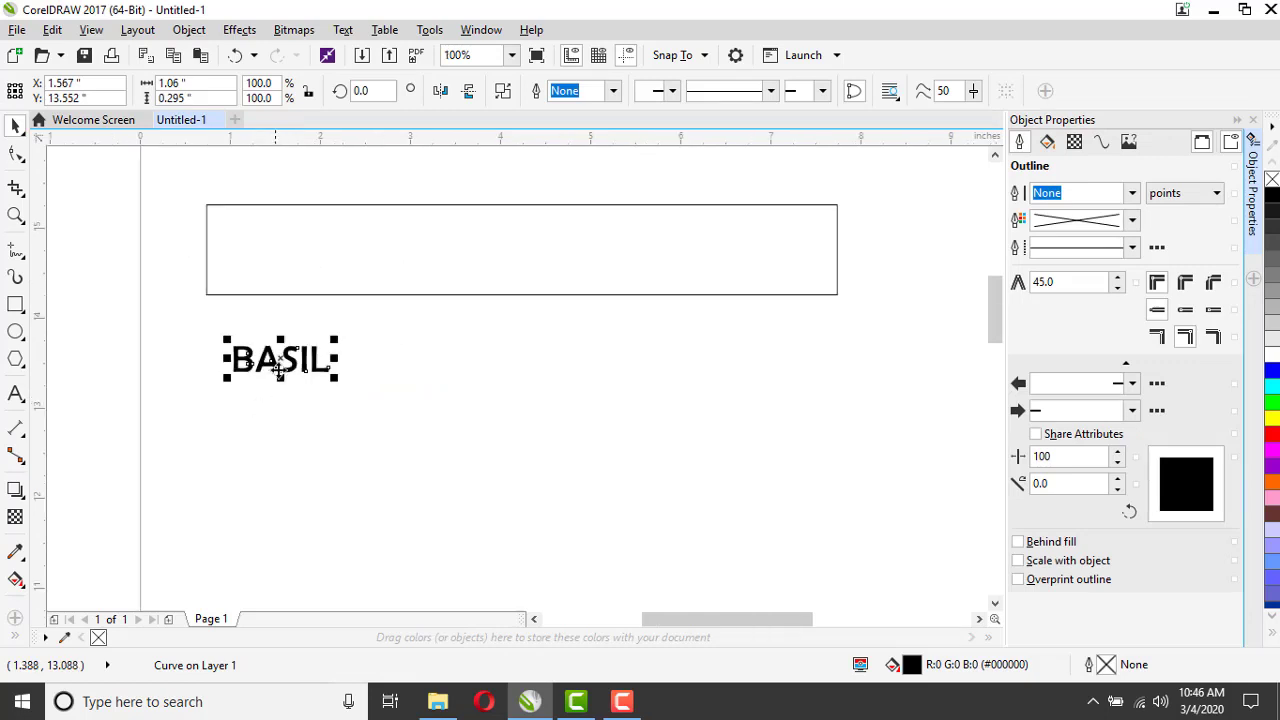
mouse_move(278, 367)
mouse_down()
mouse_move(262, 356)
mouse_move(286, 349)
mouse_up()
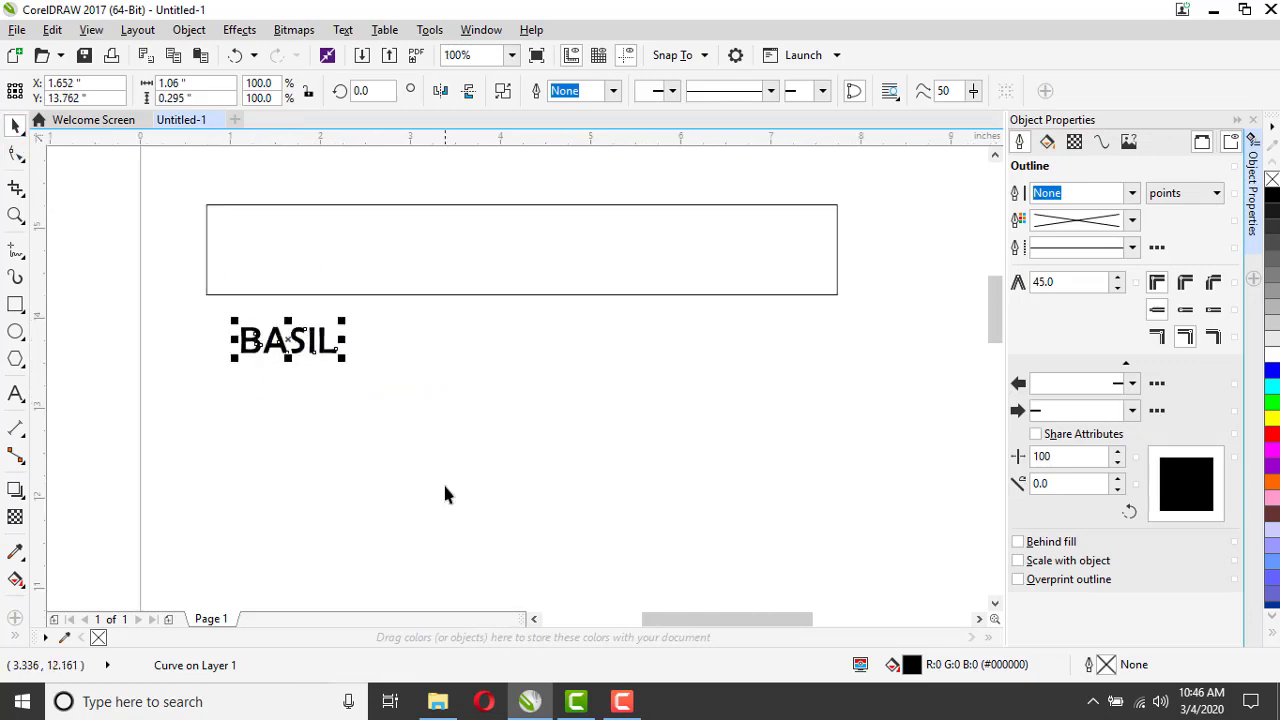
click(16, 156)
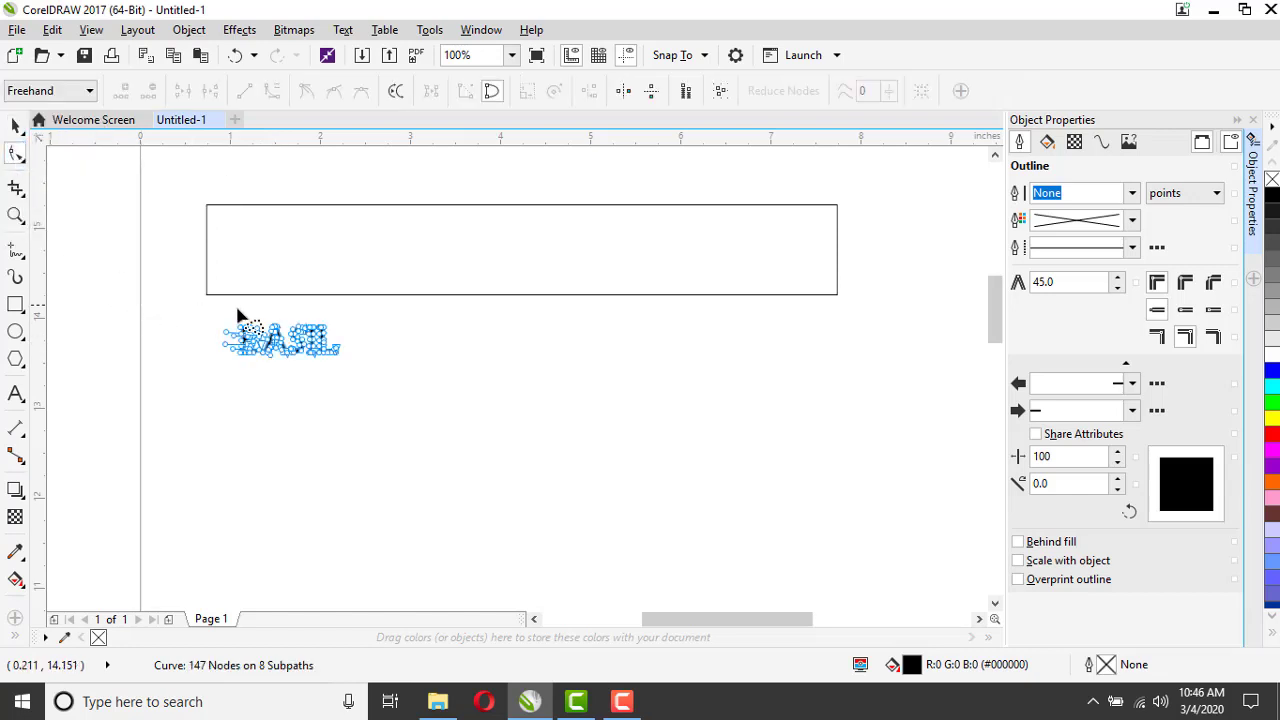
scroll(238, 316, up, 5)
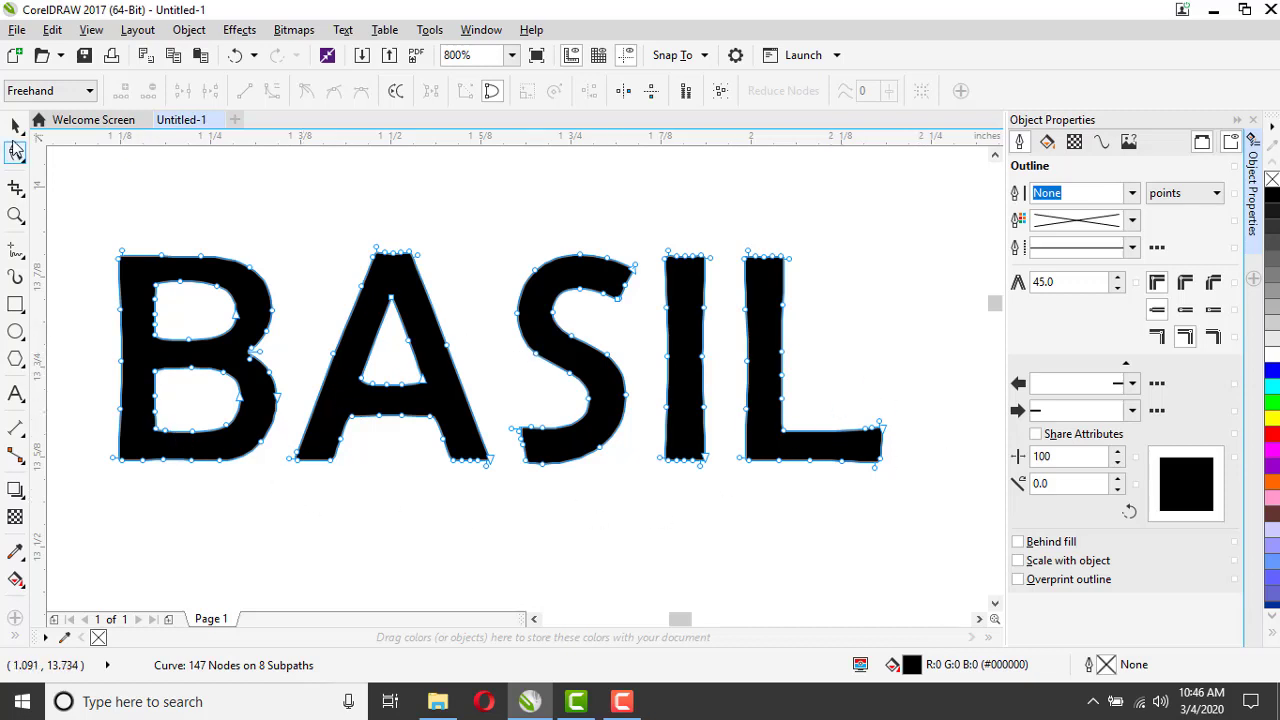
click(15, 125)
scroll(449, 531, down, 1)
- Drag the BASIL curves into the rectangle, snapped flush to its top-left corner
scroll(449, 534, down, 1)
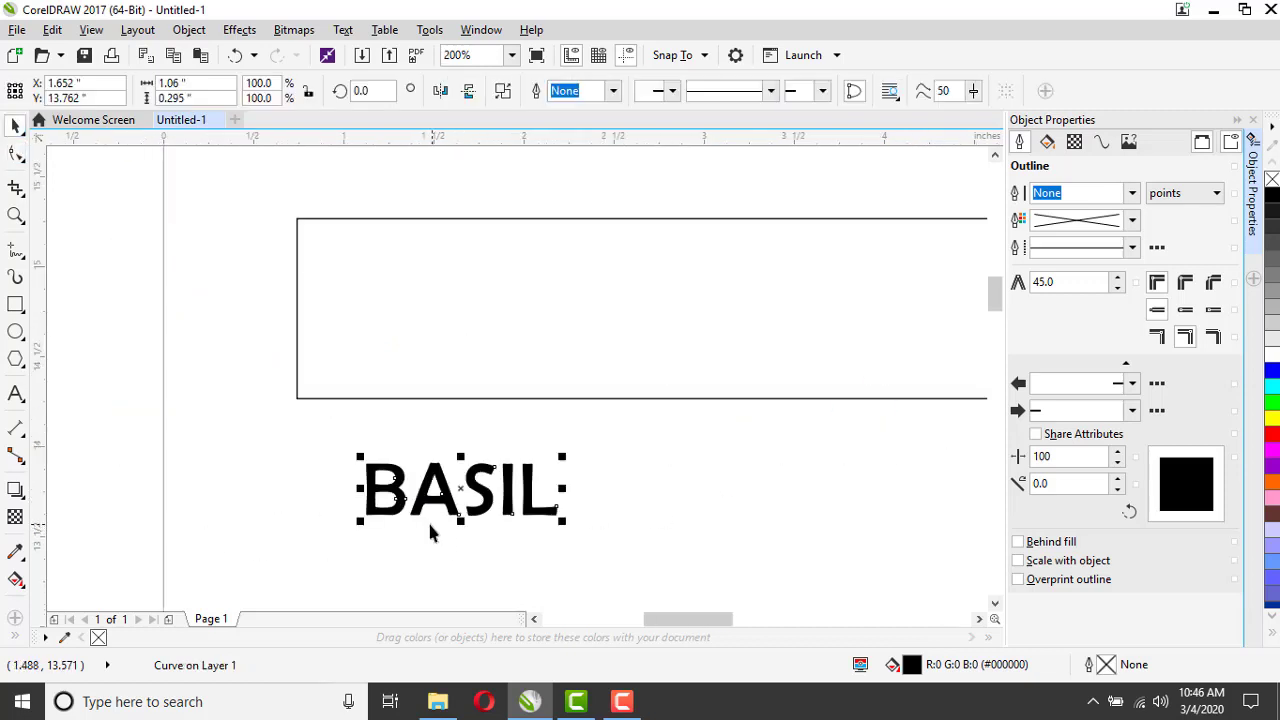
drag(405, 508, 346, 266)
scroll(305, 212, up, 1)
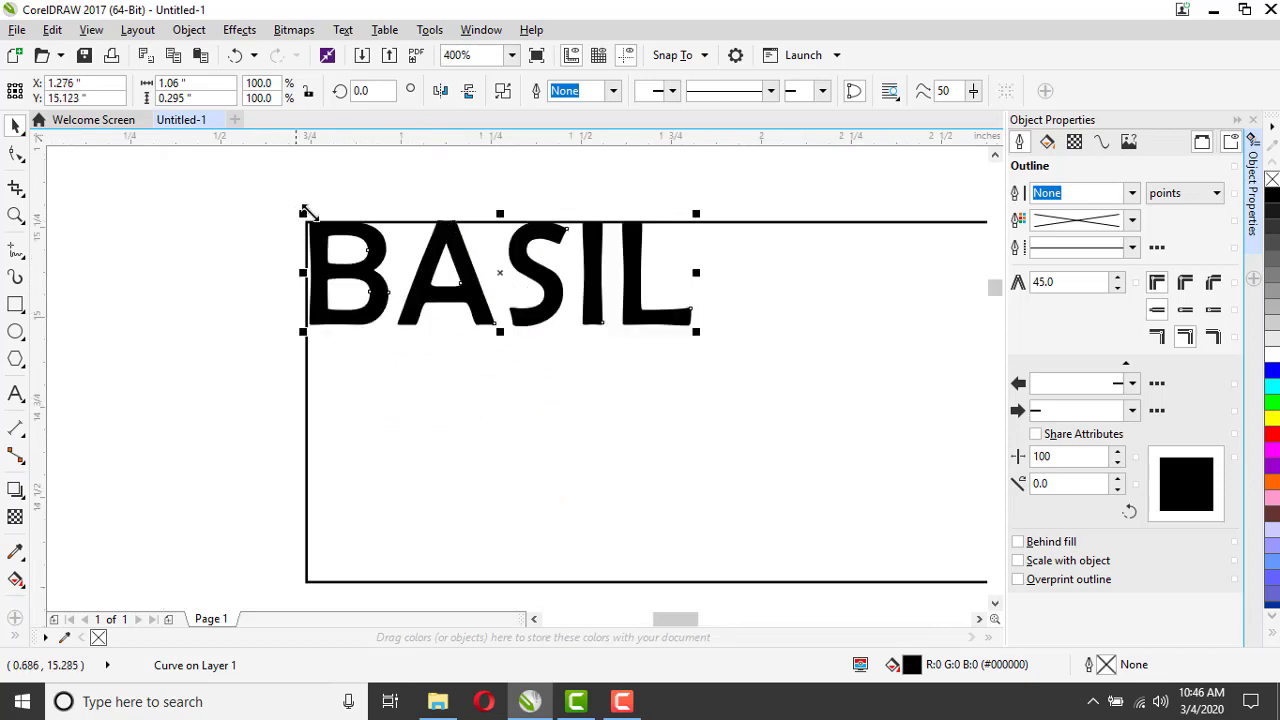
scroll(307, 212, up, 1)
drag(277, 211, 288, 234)
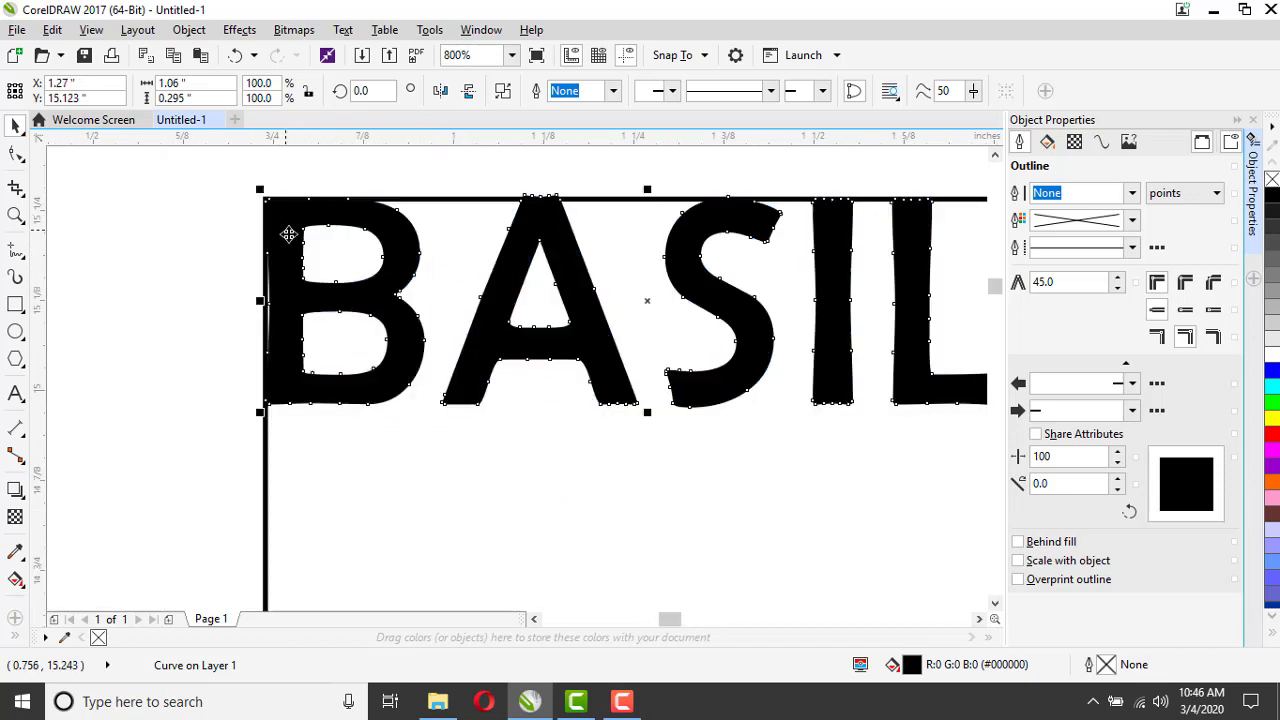
scroll(240, 229, up, 2)
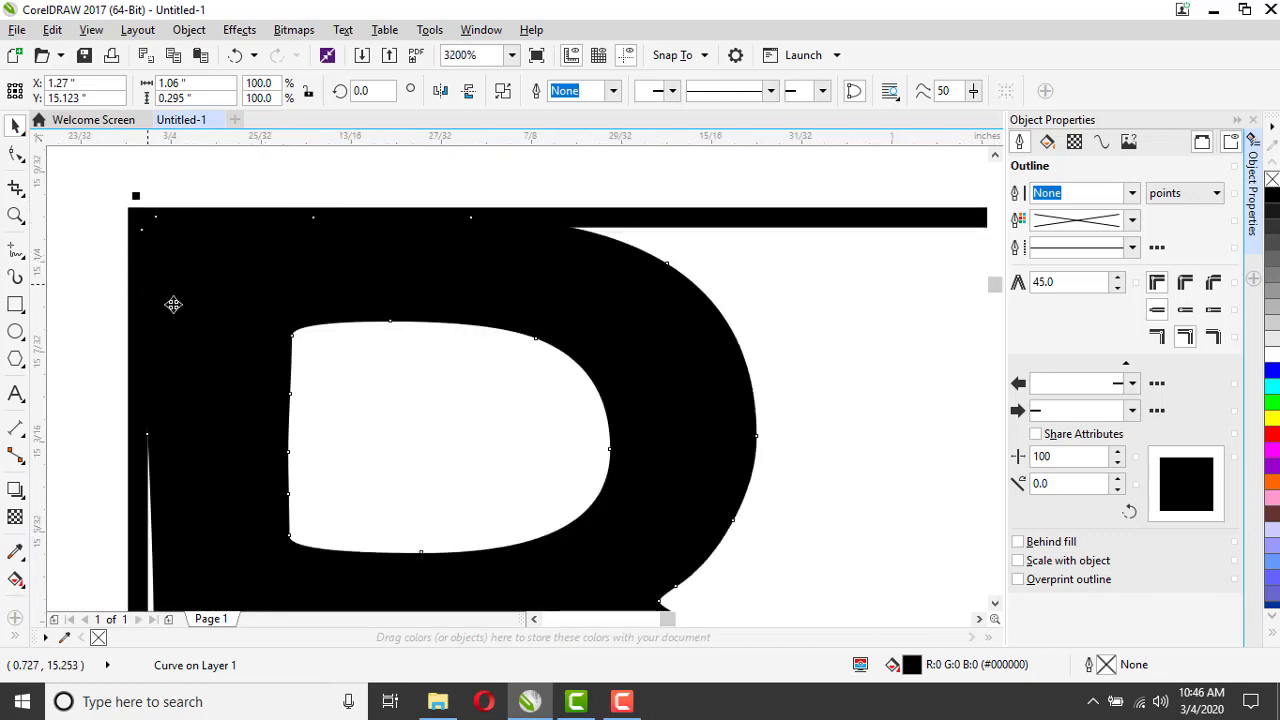
scroll(173, 304, down, 2)
- Scale BASIL proportionally to 223.2 %, about 2.366 × 0.658 inches
scroll(150, 515, down, 1)
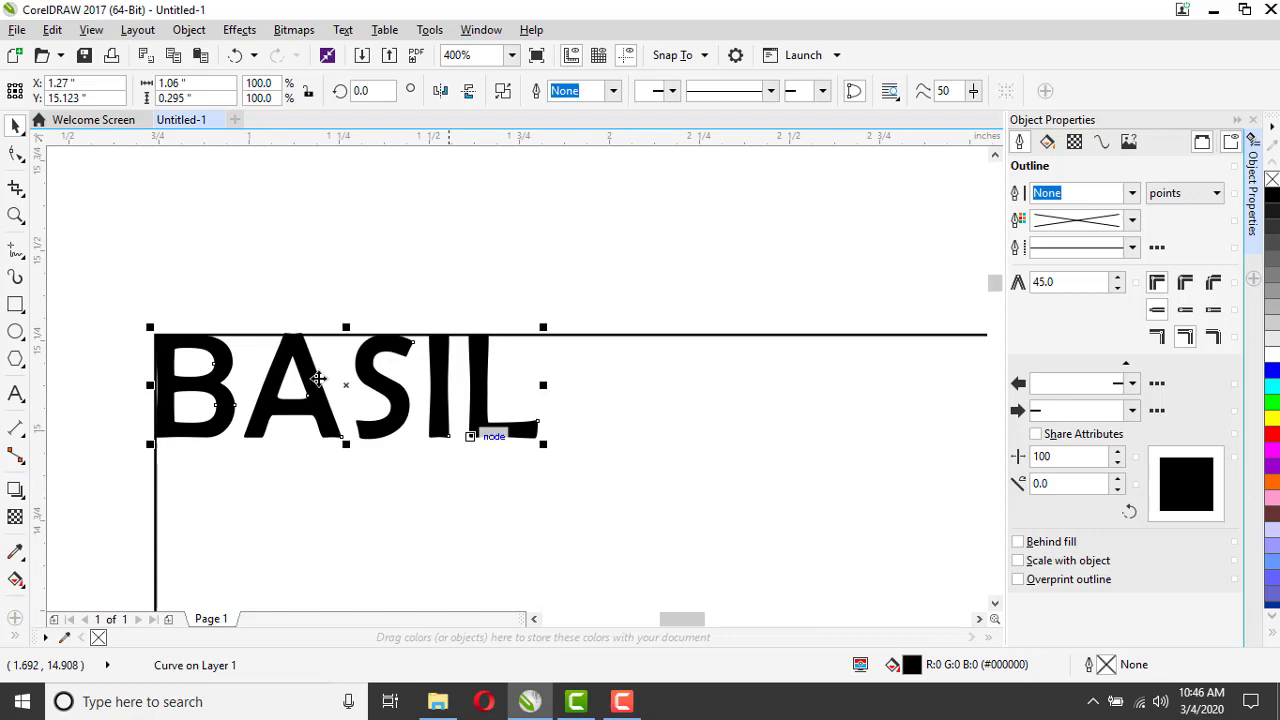
scroll(318, 378, down, 1)
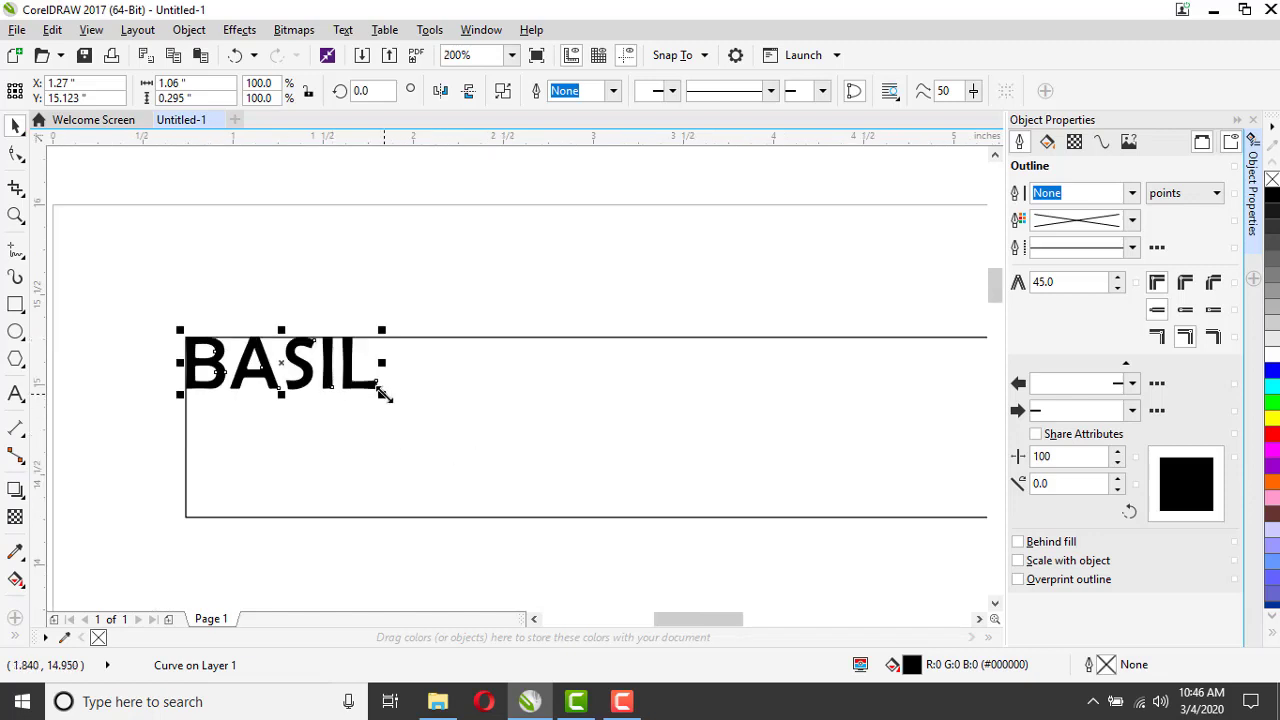
drag(383, 393, 615, 491)
scroll(96, 394, down, 2)
scroll(140, 400, up, 1)
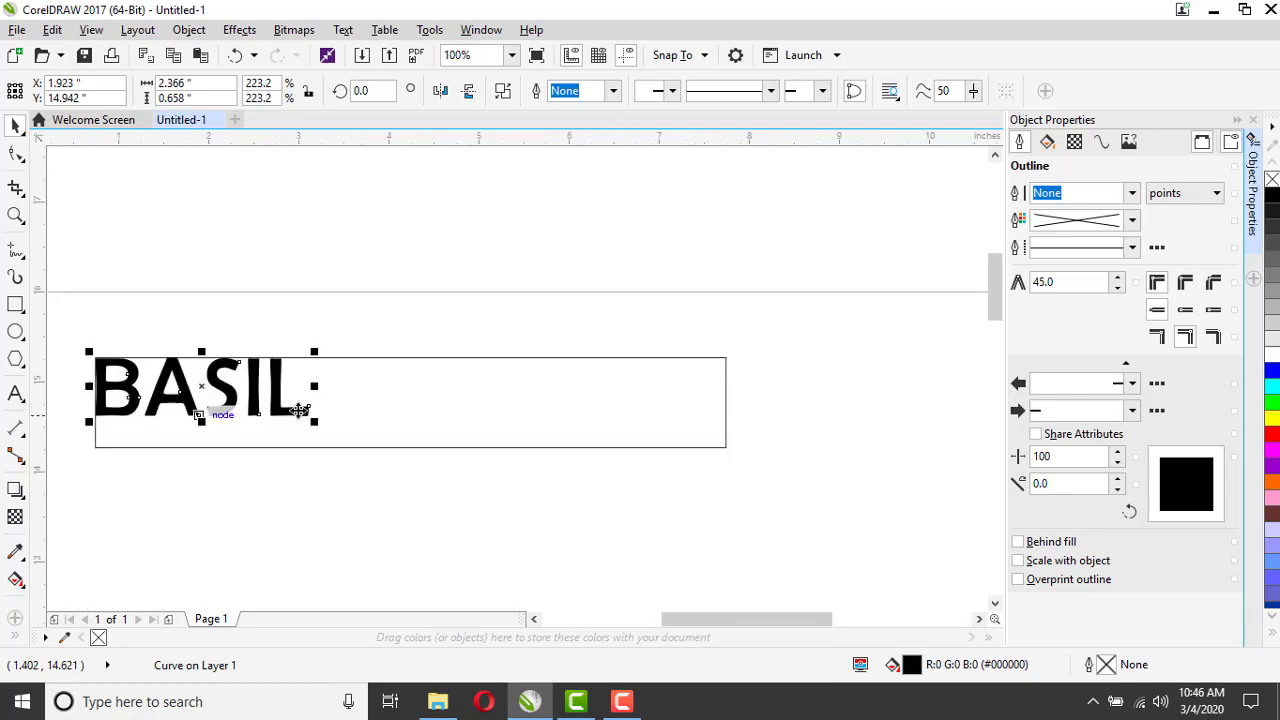
scroll(88, 420, up, 2)
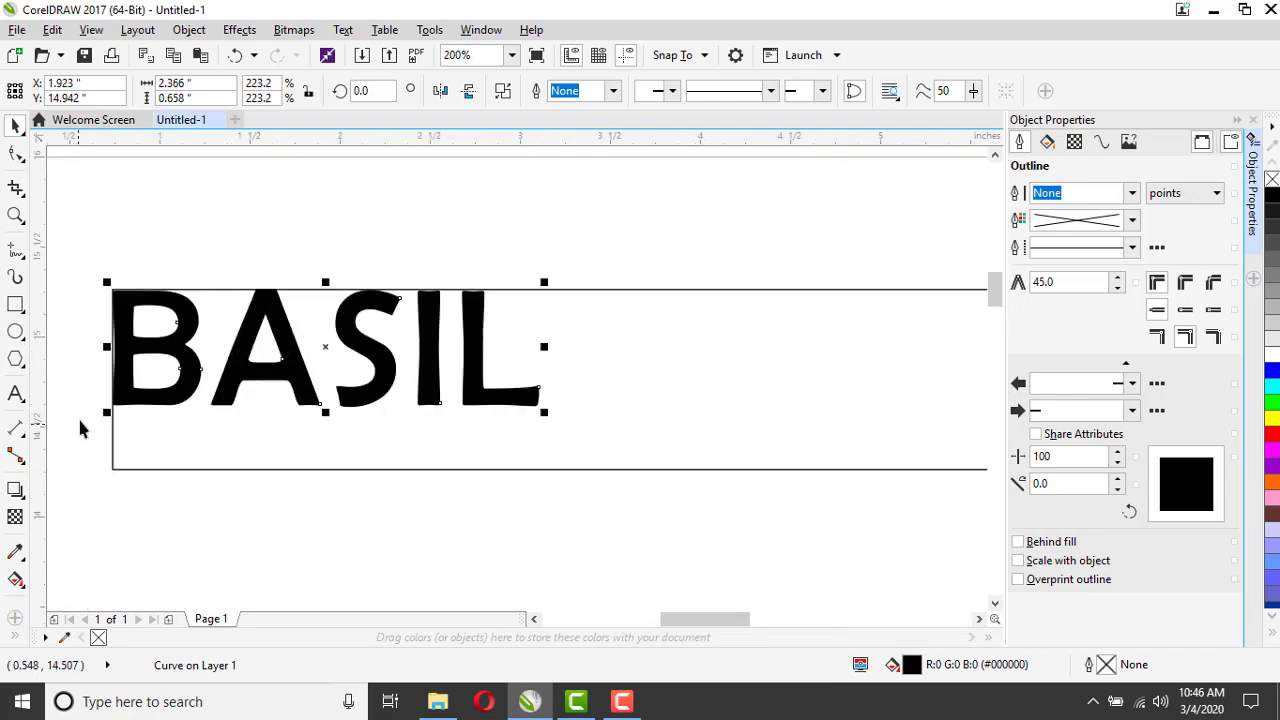
- Convert the rectangle around BASIL to a four-node curve and display its nodes for editing
click(216, 462)
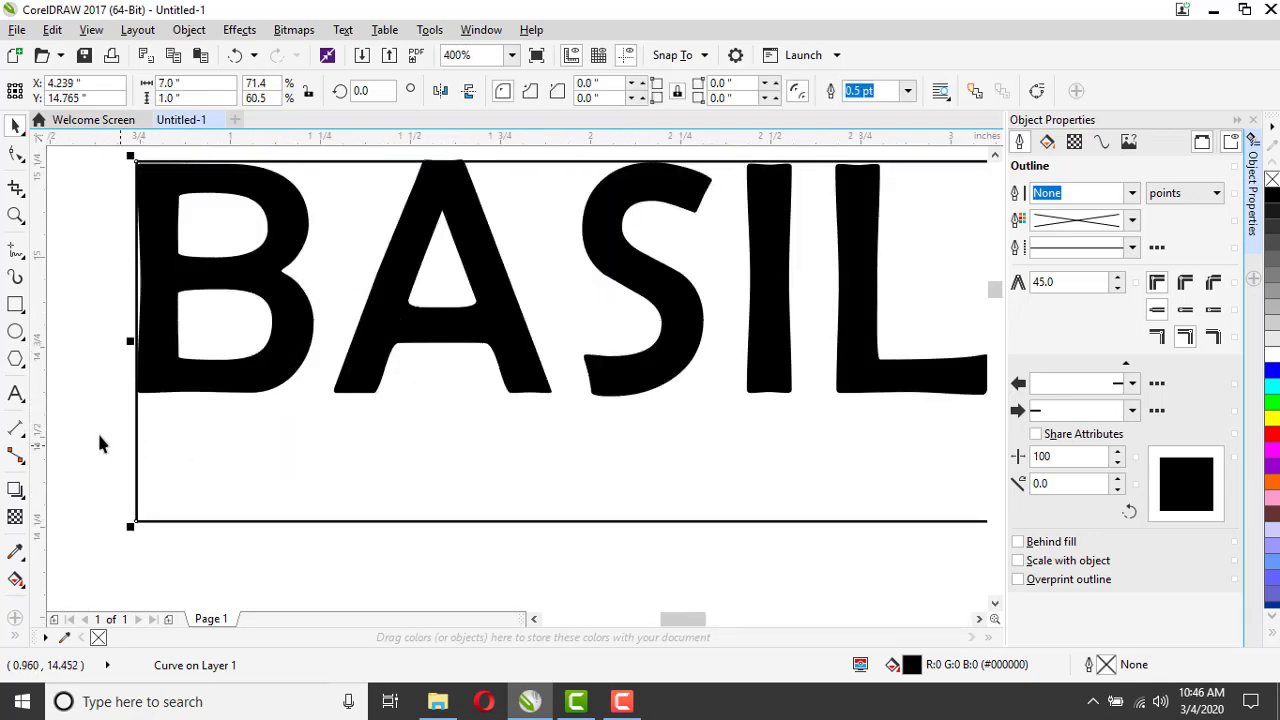
scroll(214, 448, down, 1)
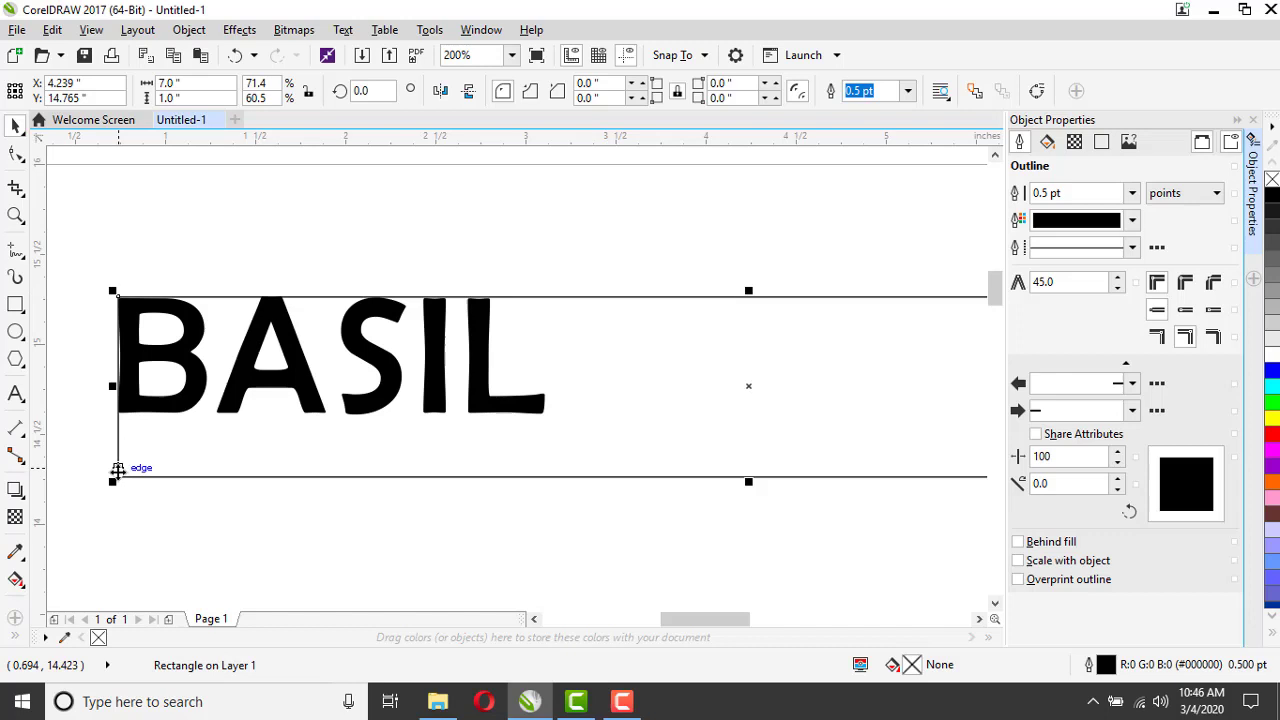
scroll(640, 300, up, 1)
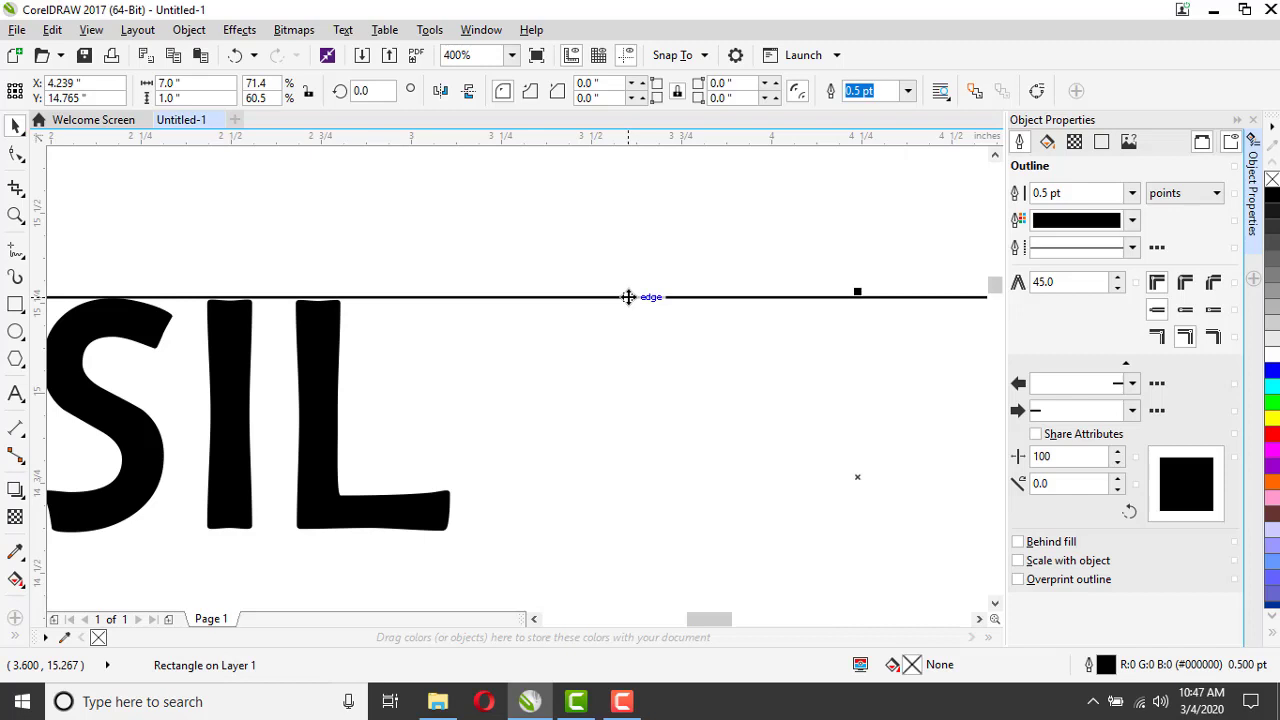
right_click(628, 297)
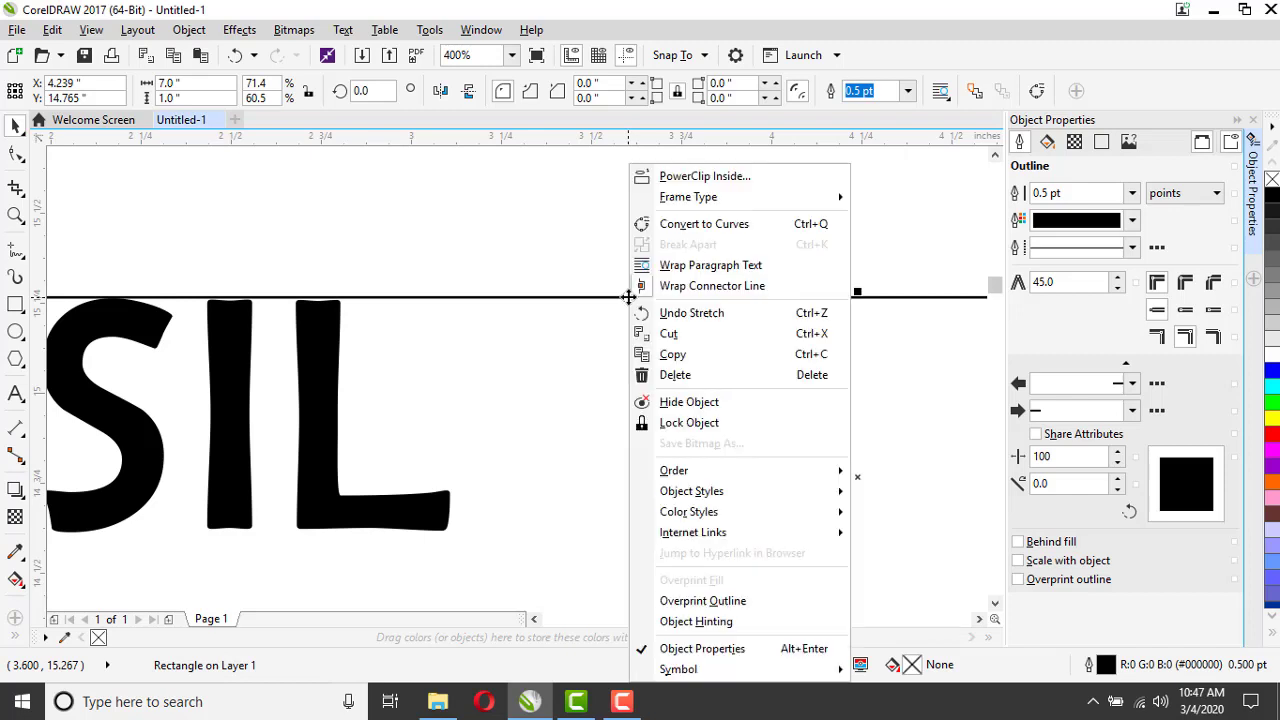
click(703, 224)
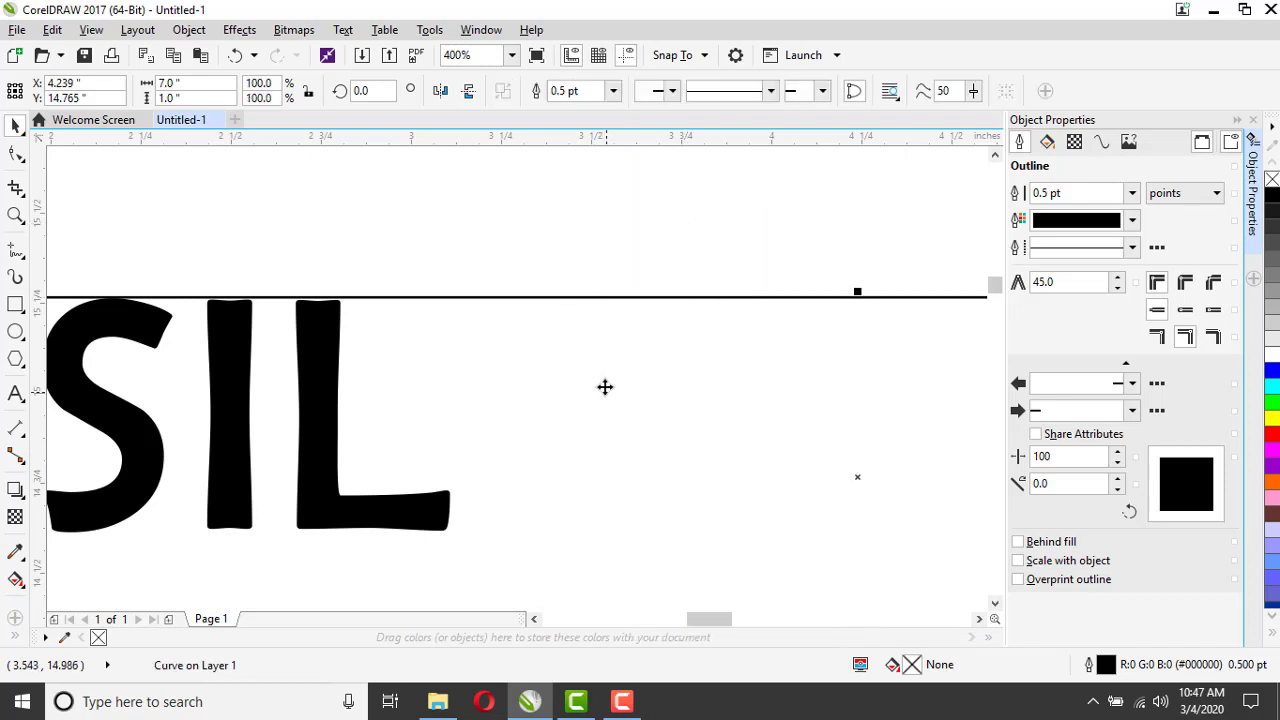
scroll(603, 386, down, 1)
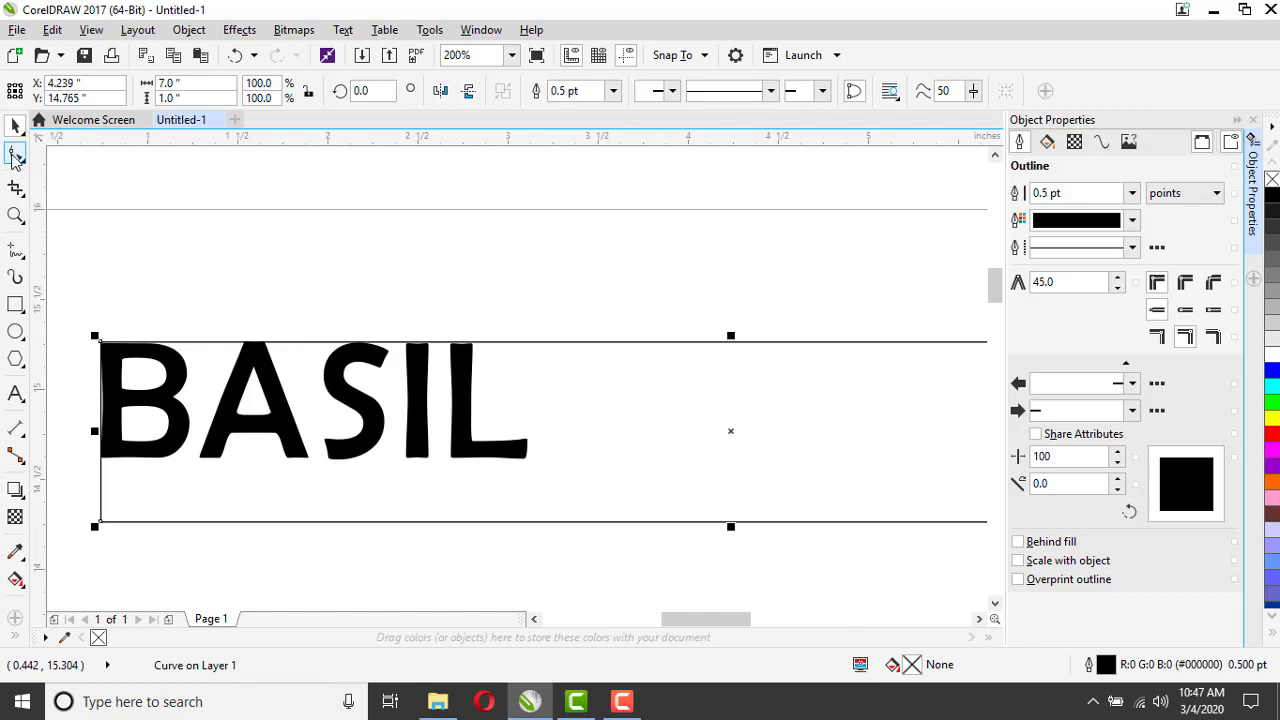
click(14, 157)
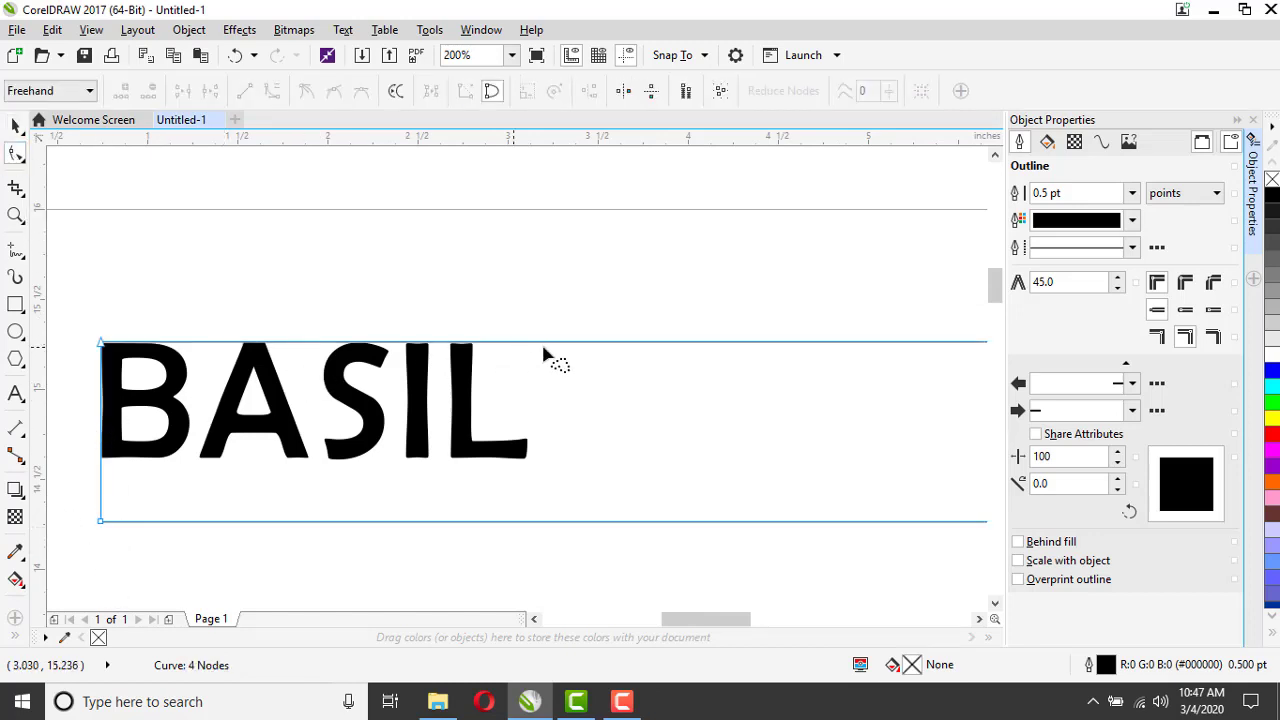
scroll(86, 460, up, 1)
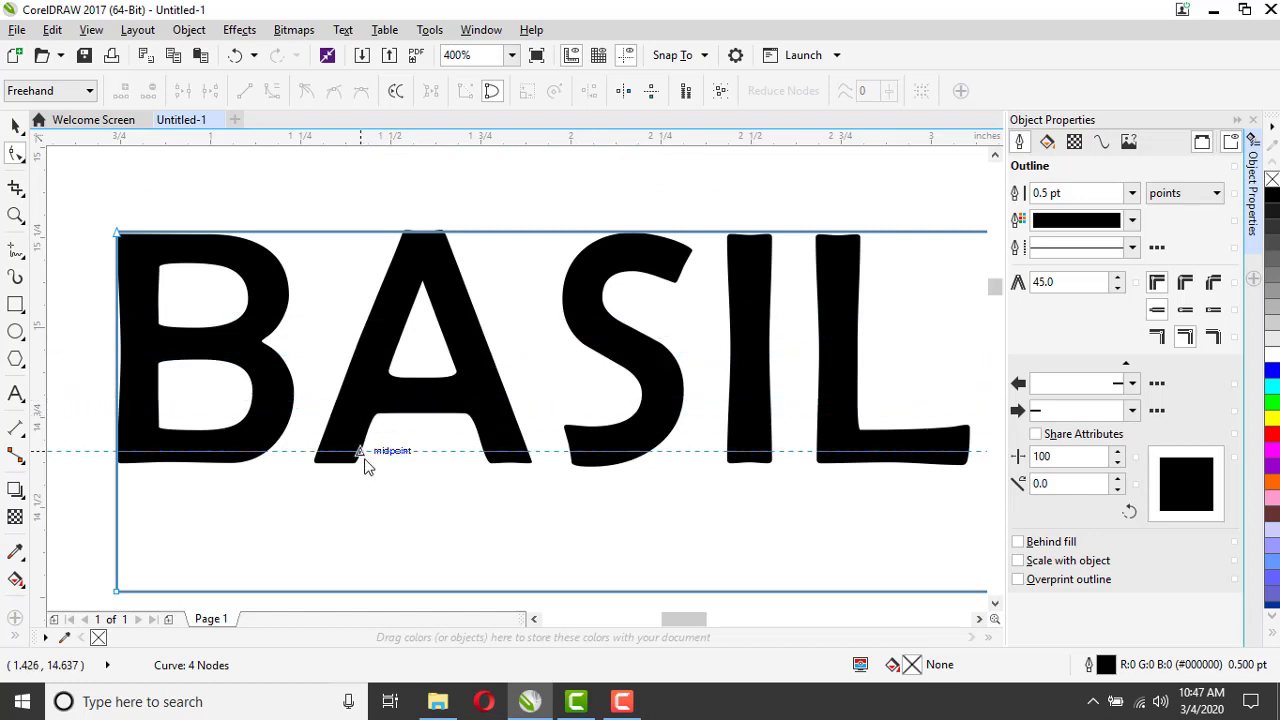
- Place a horizontal guideline on the BASIL letters' bottom edge and zoom in to verify alignment
drag(365, 466, 370, 478)
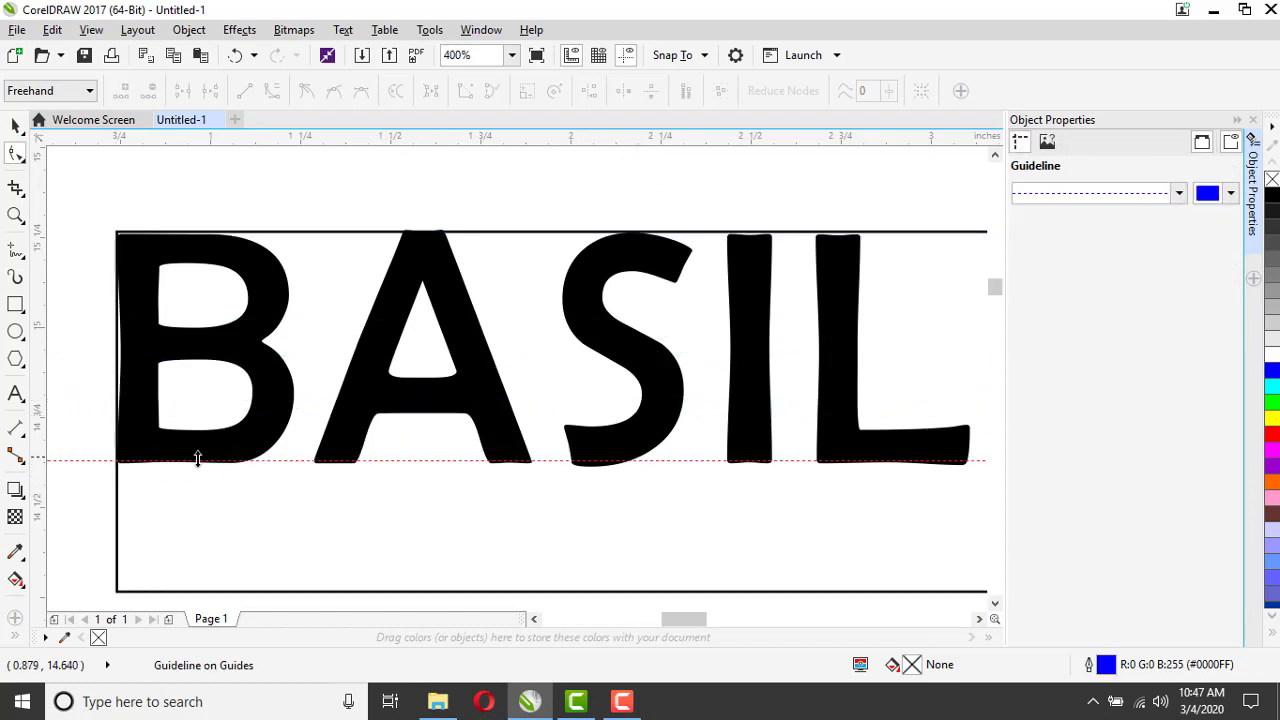
scroll(500, 468, up, 1)
scroll(540, 476, up, 1)
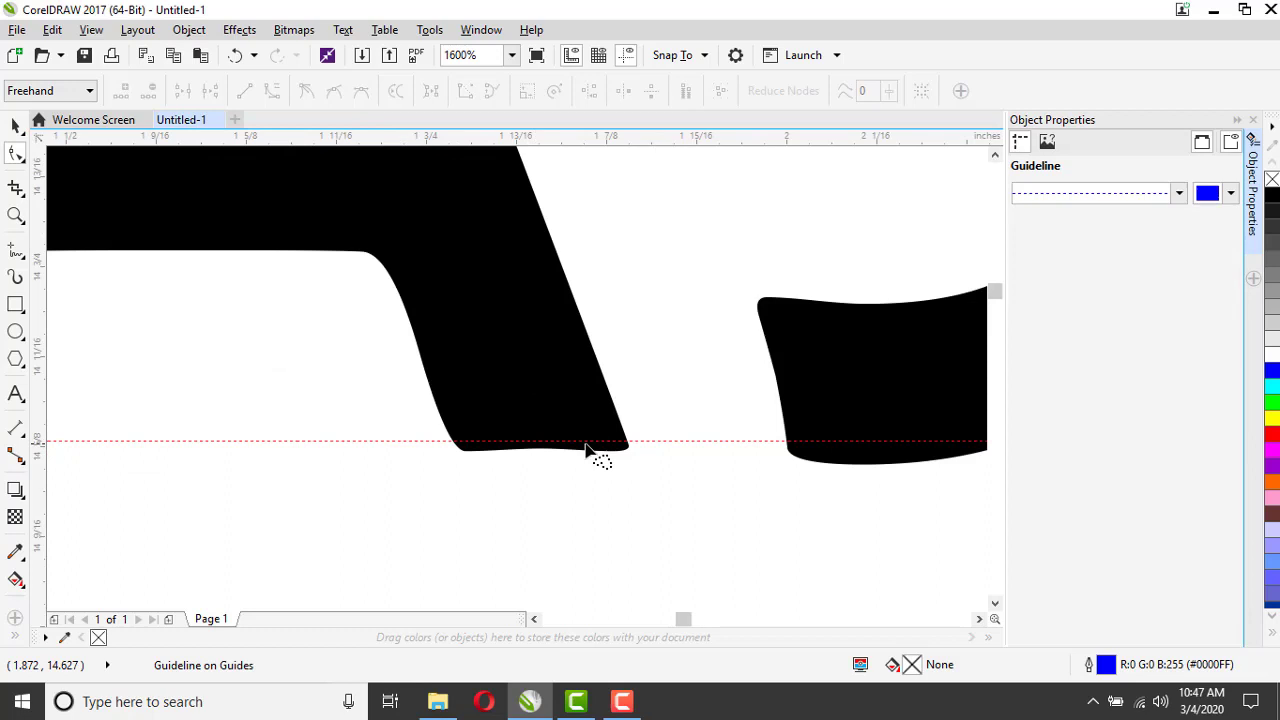
scroll(460, 420, down, 1)
scroll(663, 449, down, 1)
scroll(751, 400, up, 1)
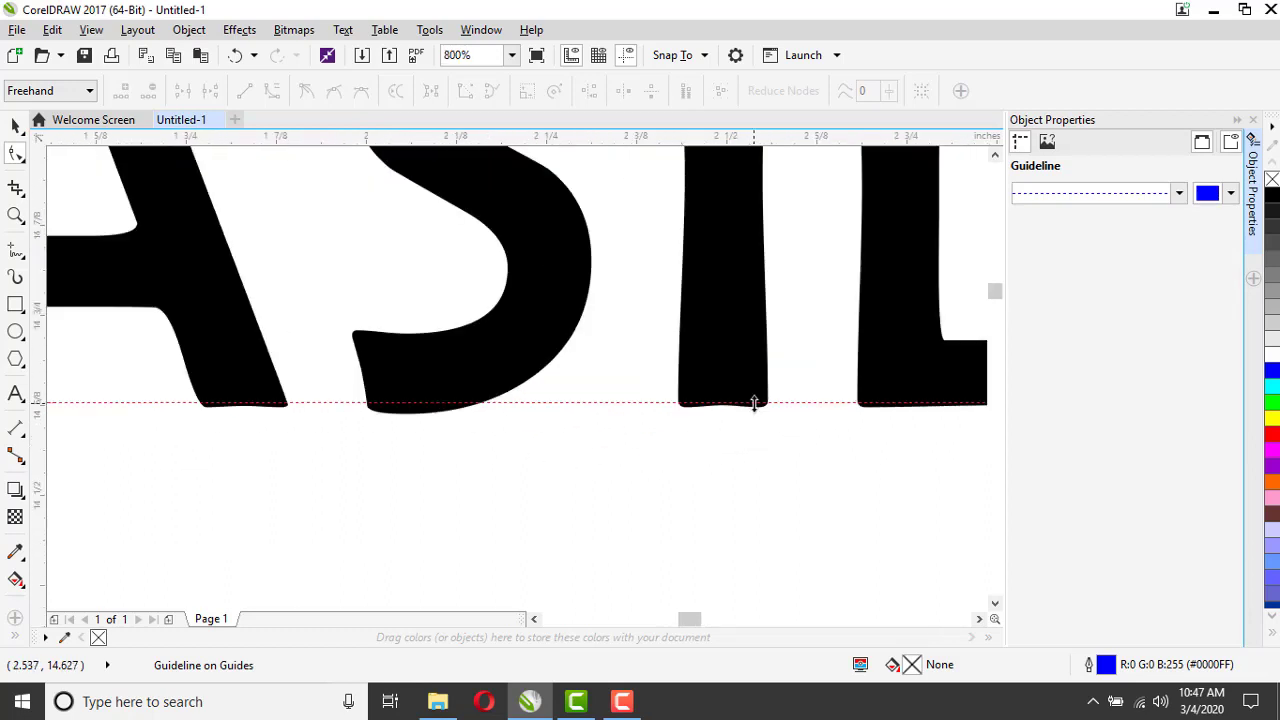
scroll(672, 410, down, 1)
scroll(846, 423, up, 2)
scroll(500, 406, down, 2)
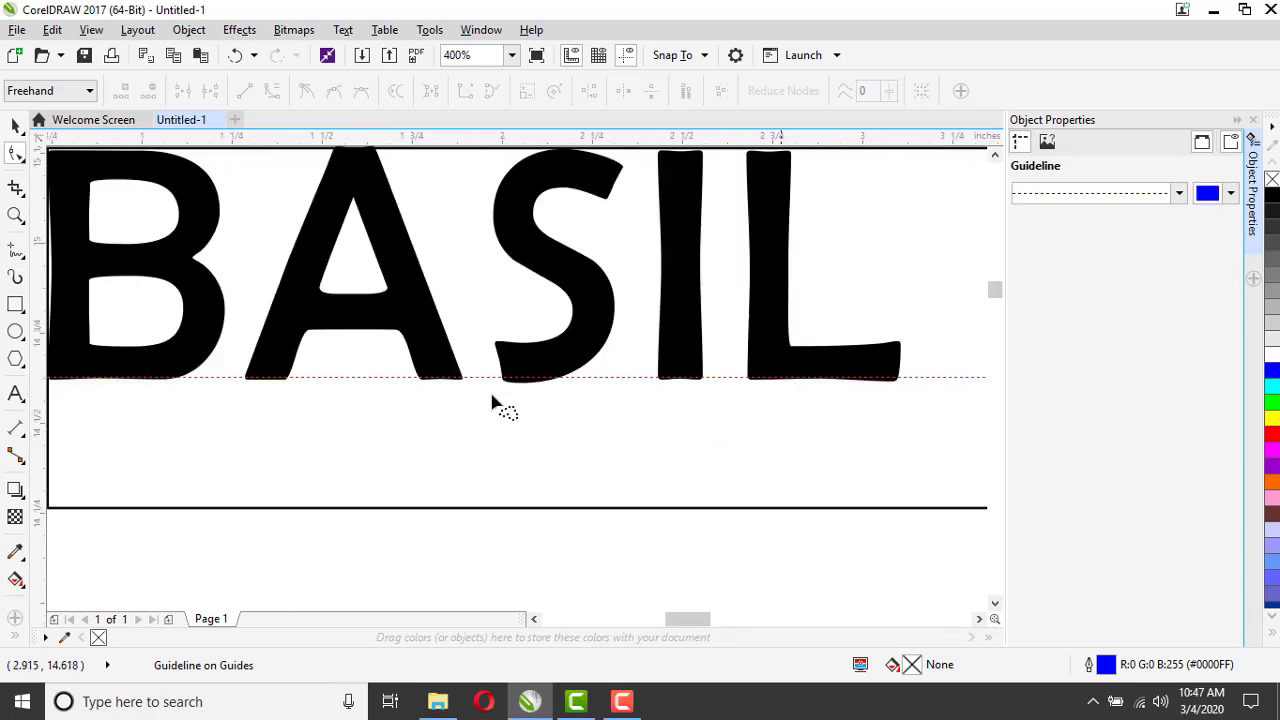
scroll(393, 393, down, 1)
scroll(266, 391, up, 2)
scroll(260, 402, up, 1)
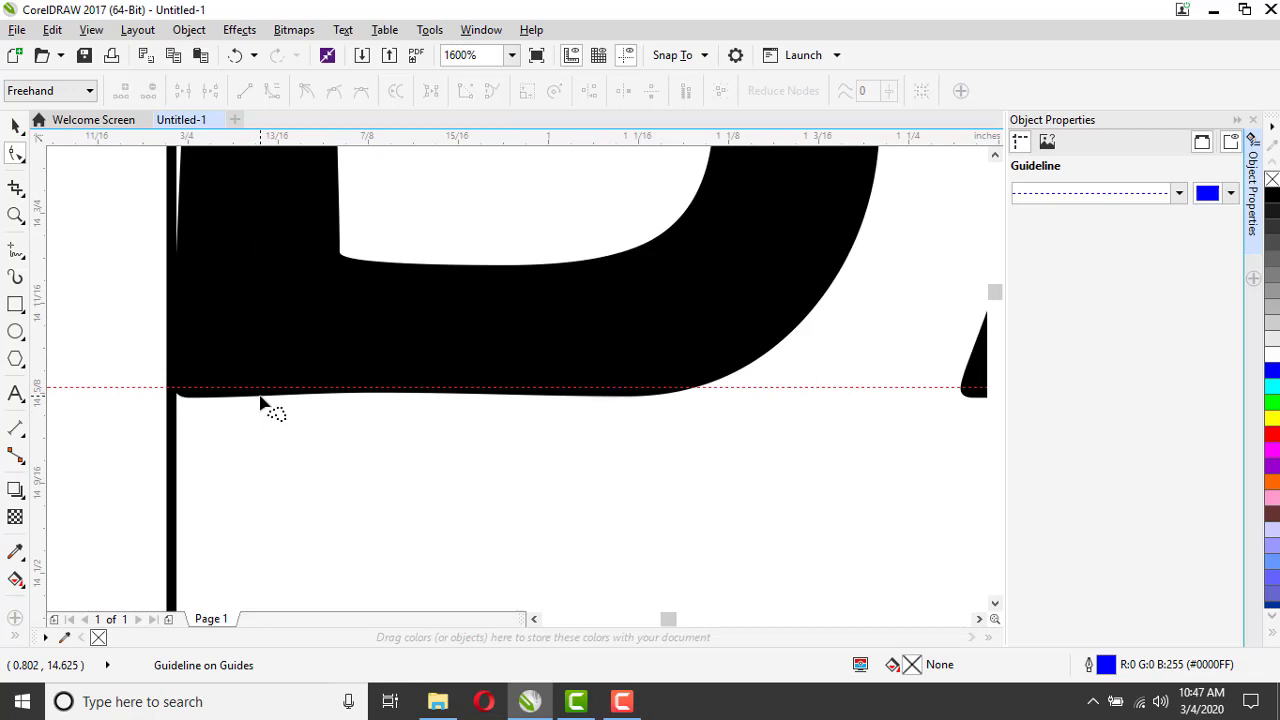
scroll(126, 403, down, 2)
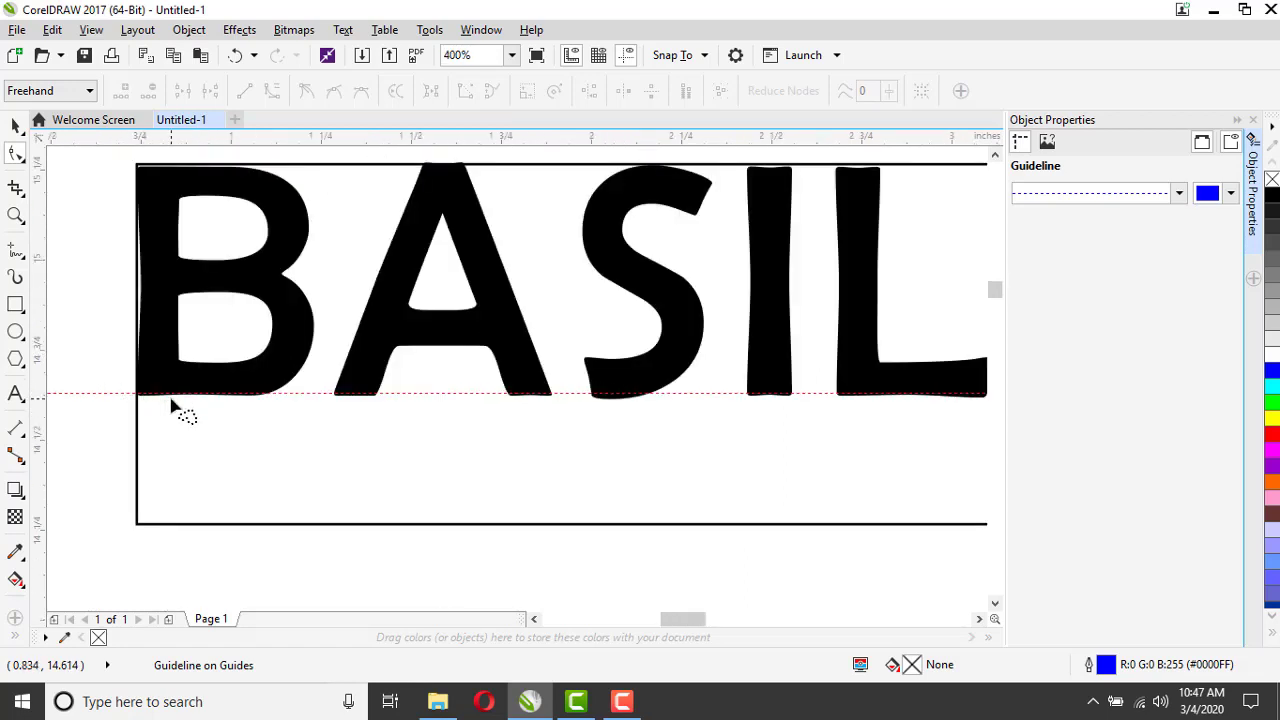
scroll(173, 398, up, 1)
scroll(418, 415, down, 2)
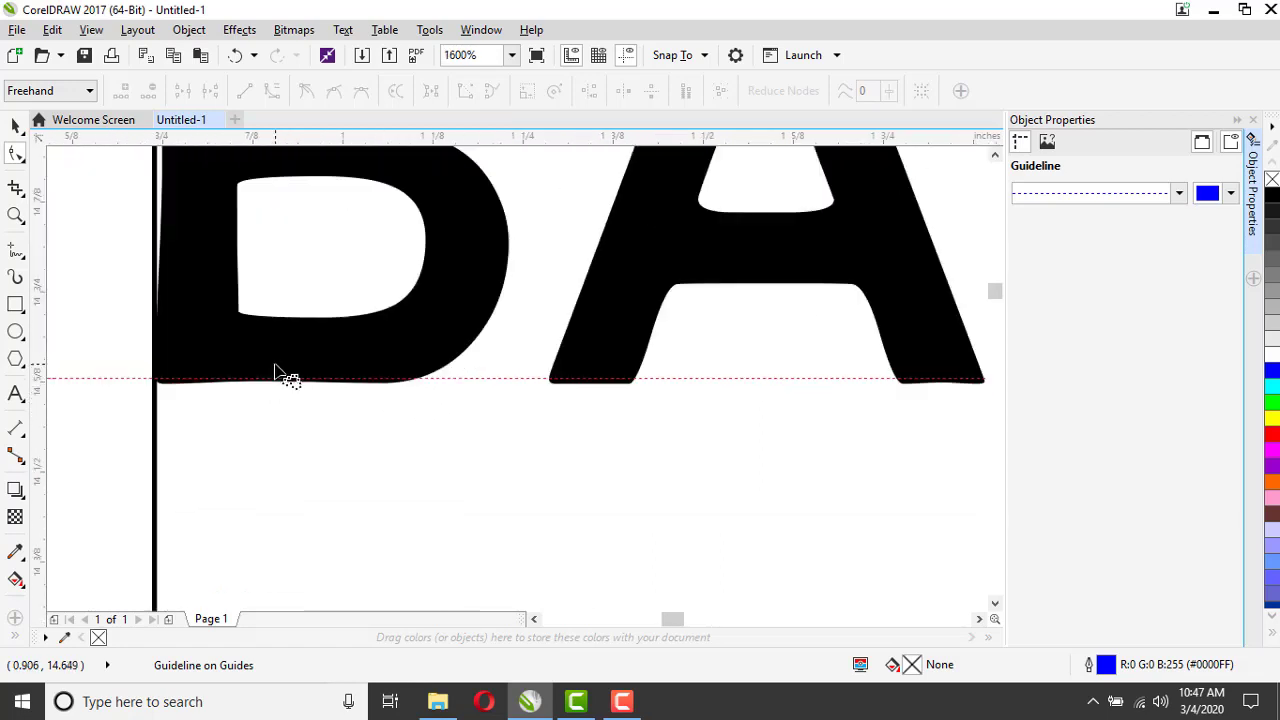
scroll(155, 375, down, 1)
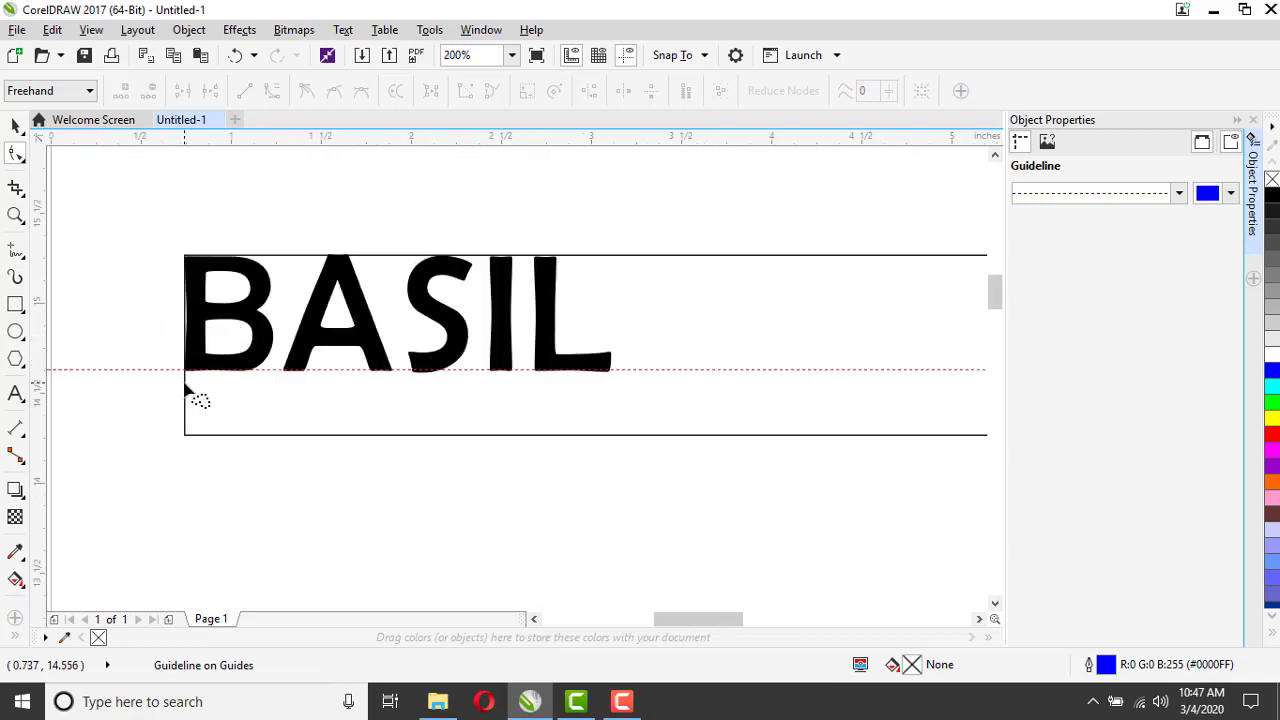
- Add a fifth node to the rectangle curve's left edge at the baseline guideline
click(186, 390)
scroll(190, 388, up, 2)
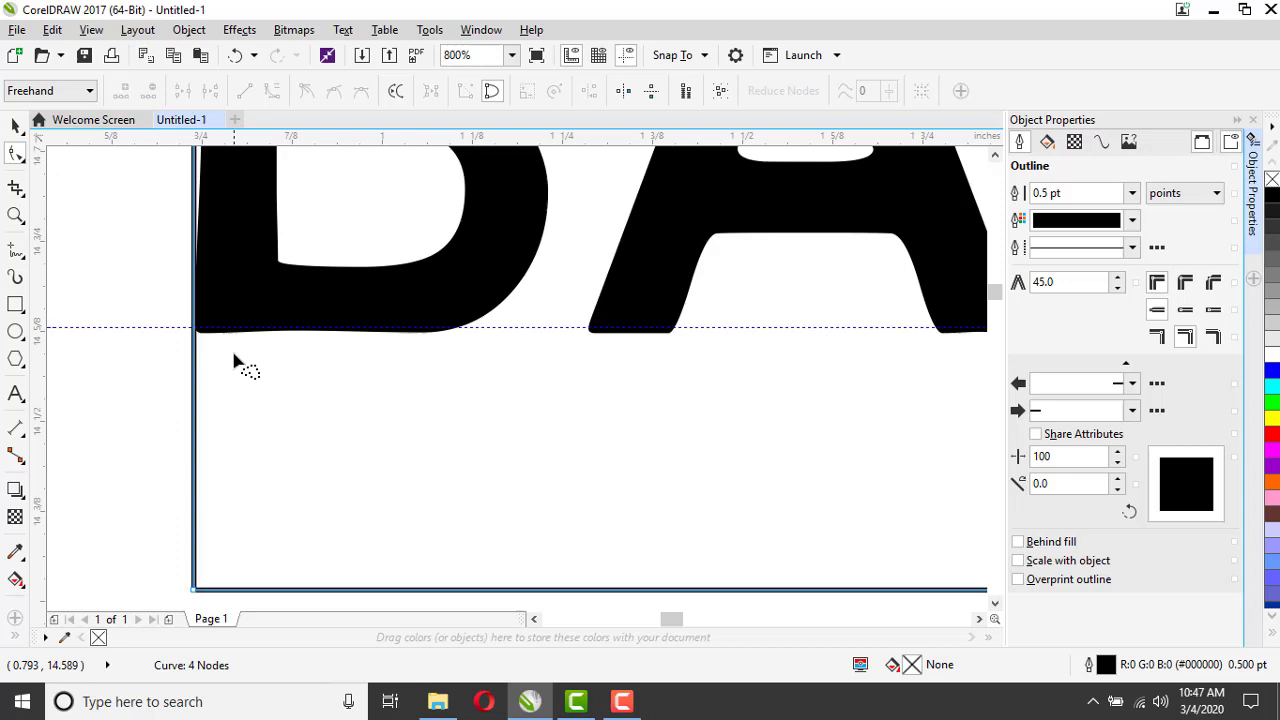
scroll(236, 366, up, 1)
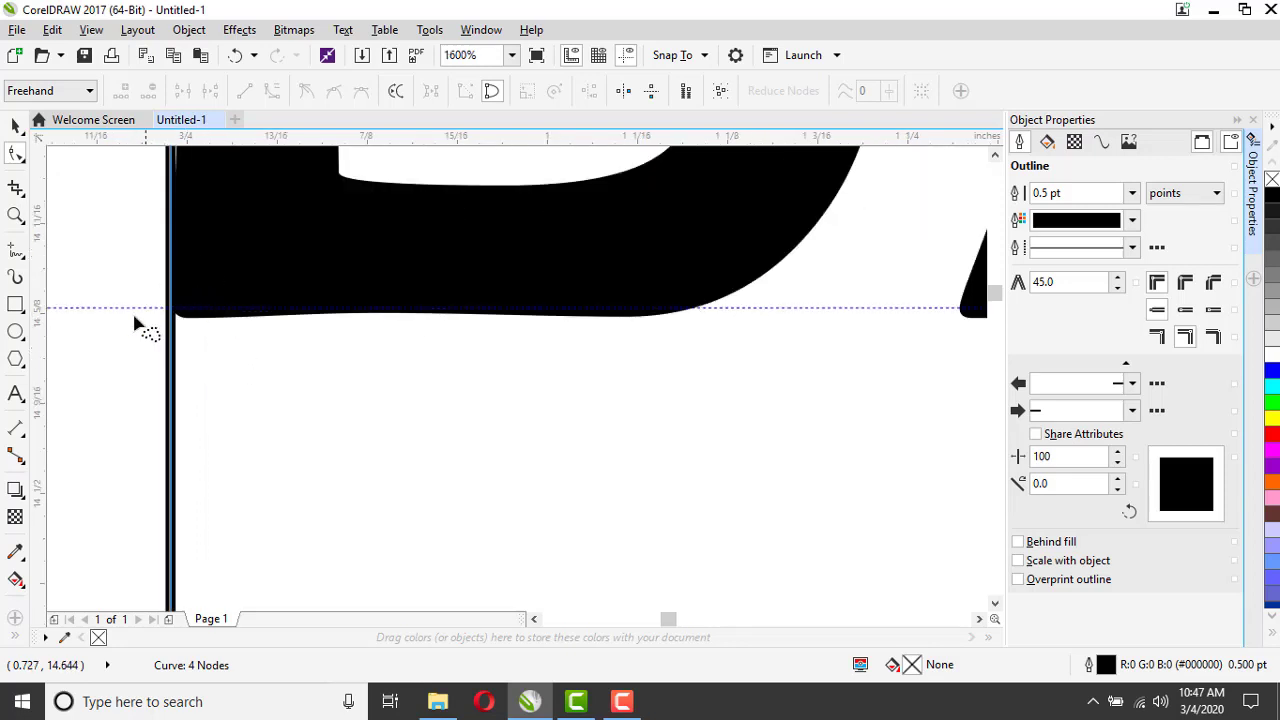
scroll(188, 388, down, 1)
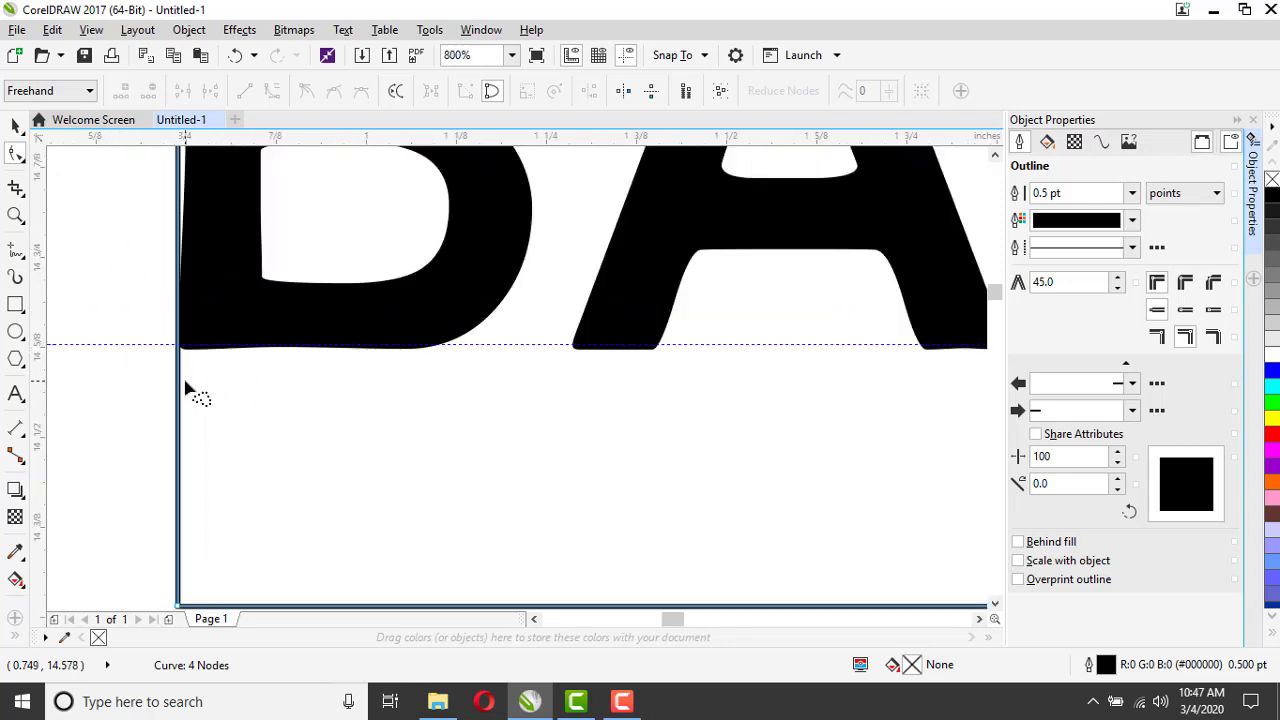
scroll(146, 366, down, 1)
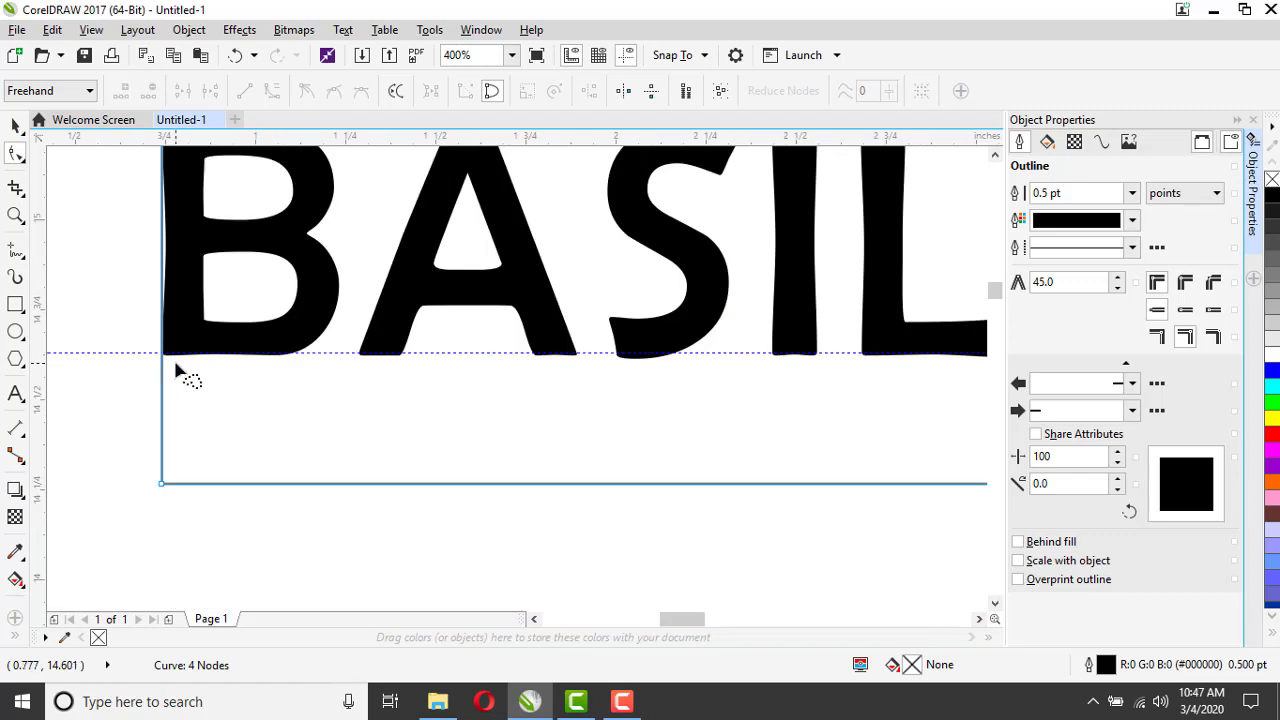
scroll(176, 370, down, 1)
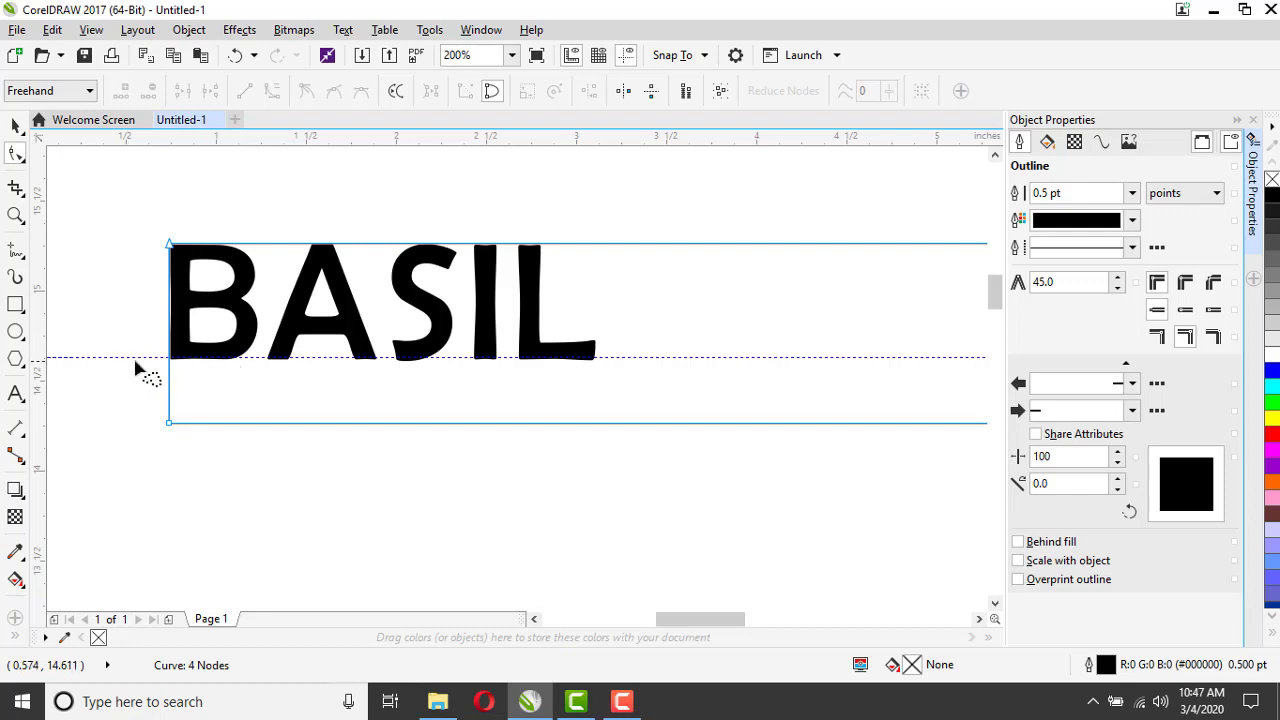
scroll(167, 367, up, 4)
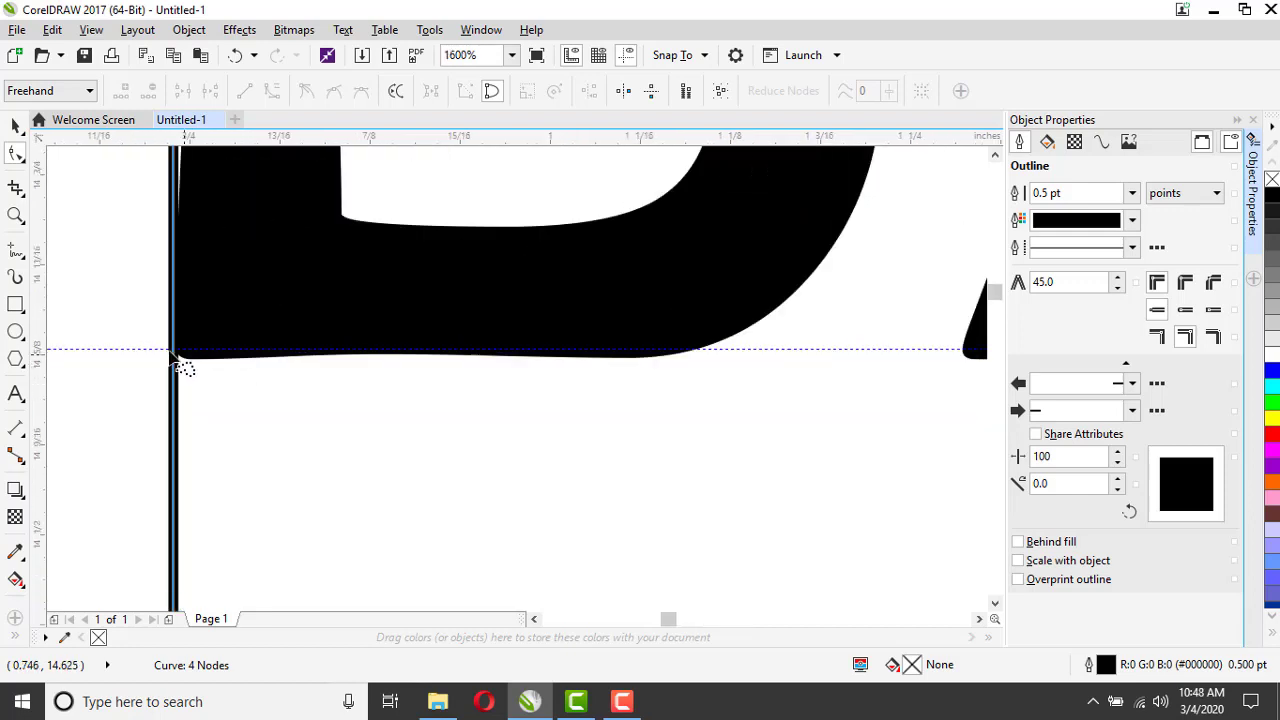
scroll(185, 368, up, 1)
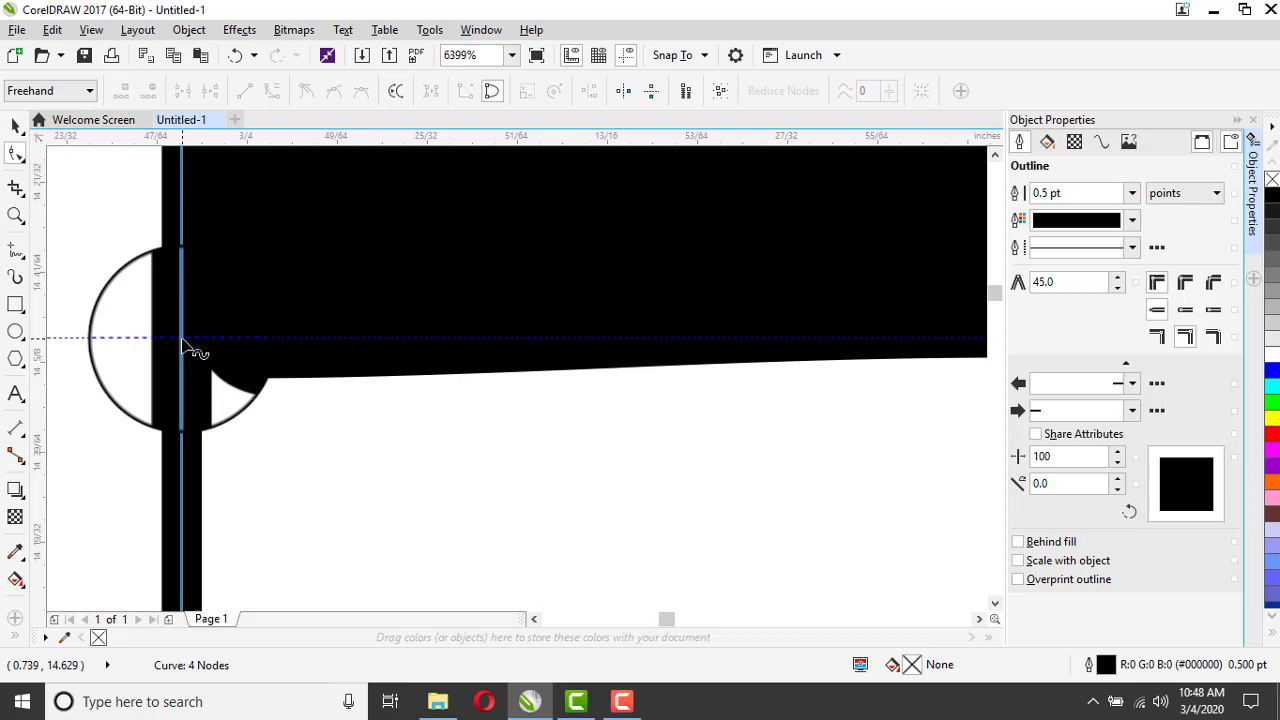
click(181, 339)
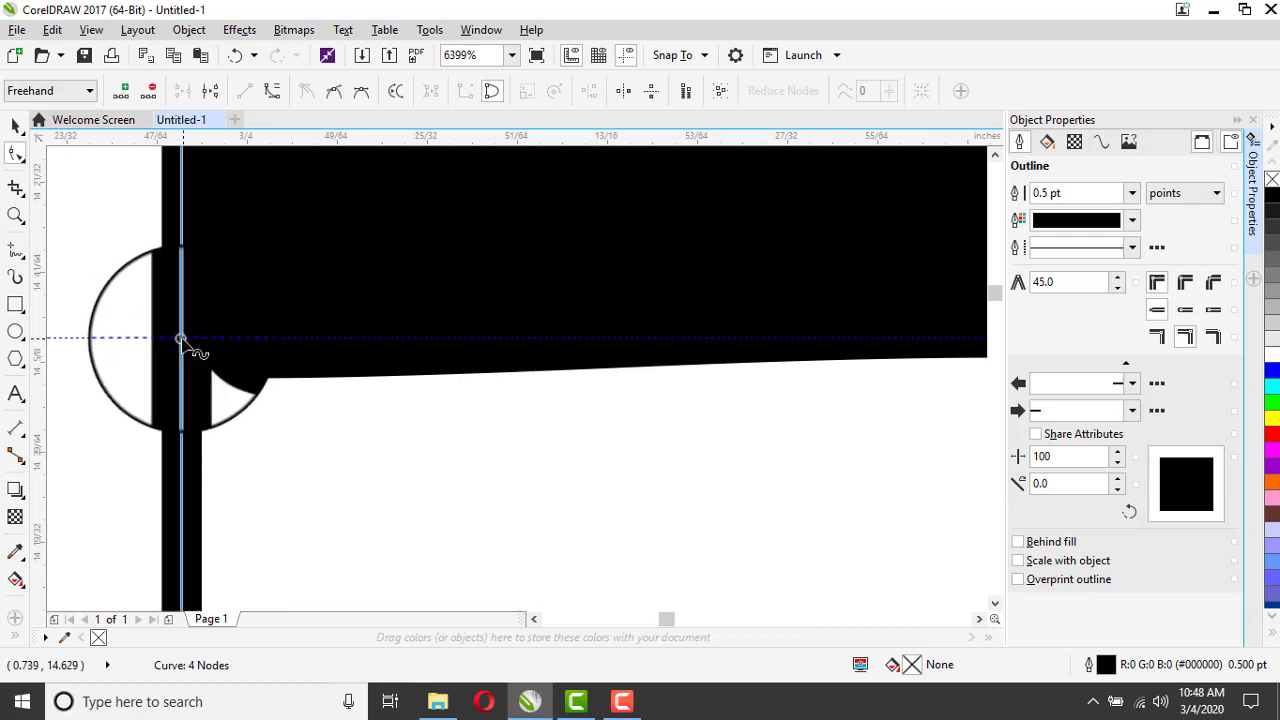
right_click(181, 339)
click(222, 354)
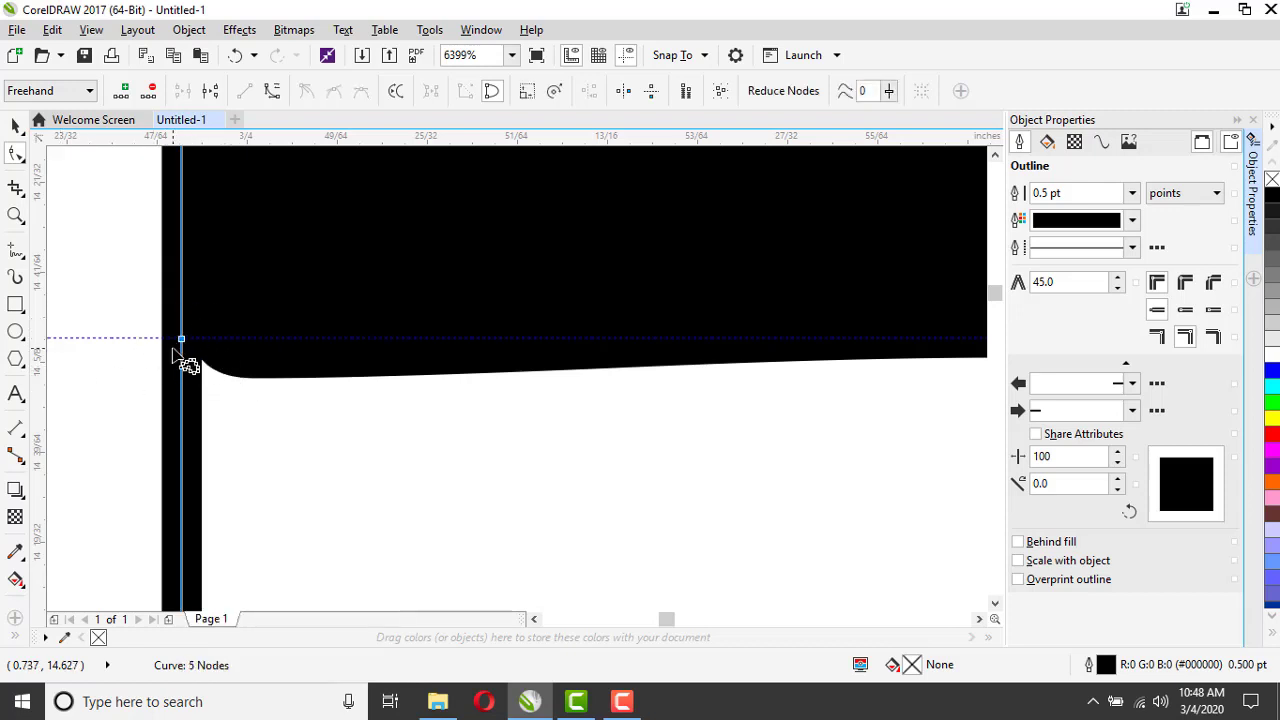
scroll(123, 349, down, 8)
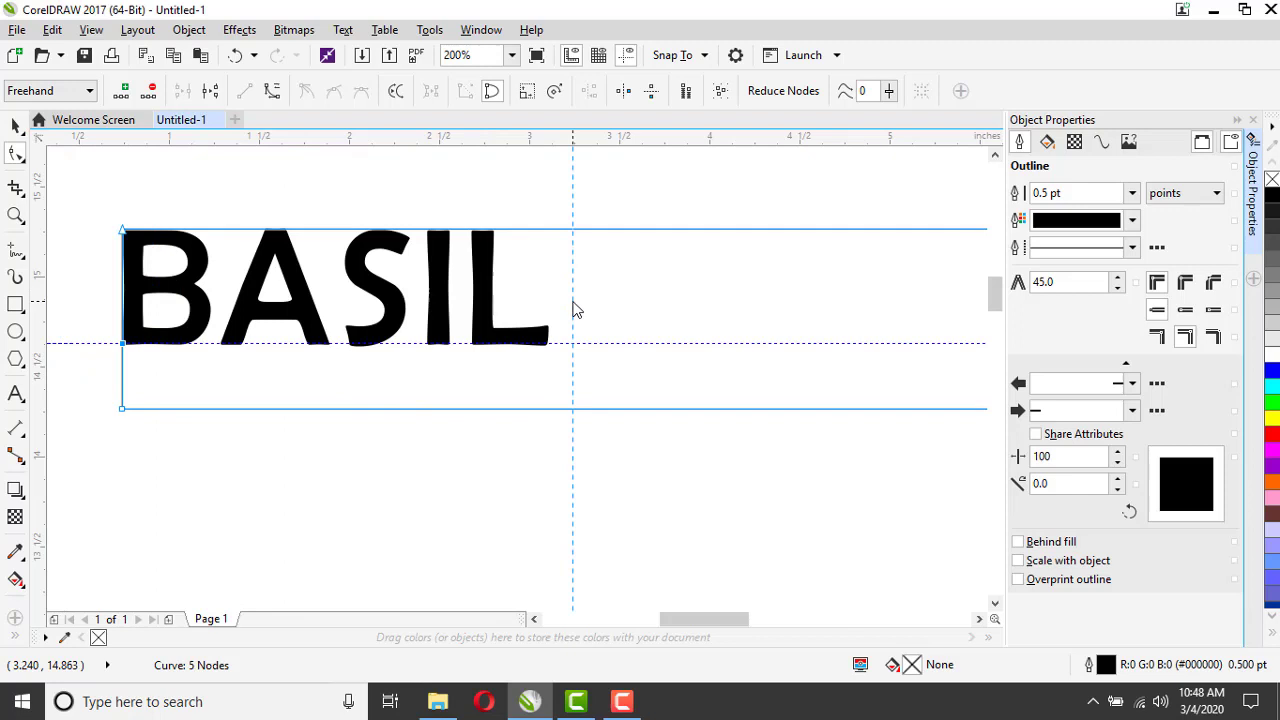
- Select the vertical guideline just past the L to confirm it sits near 3¼ inches
click(573, 232)
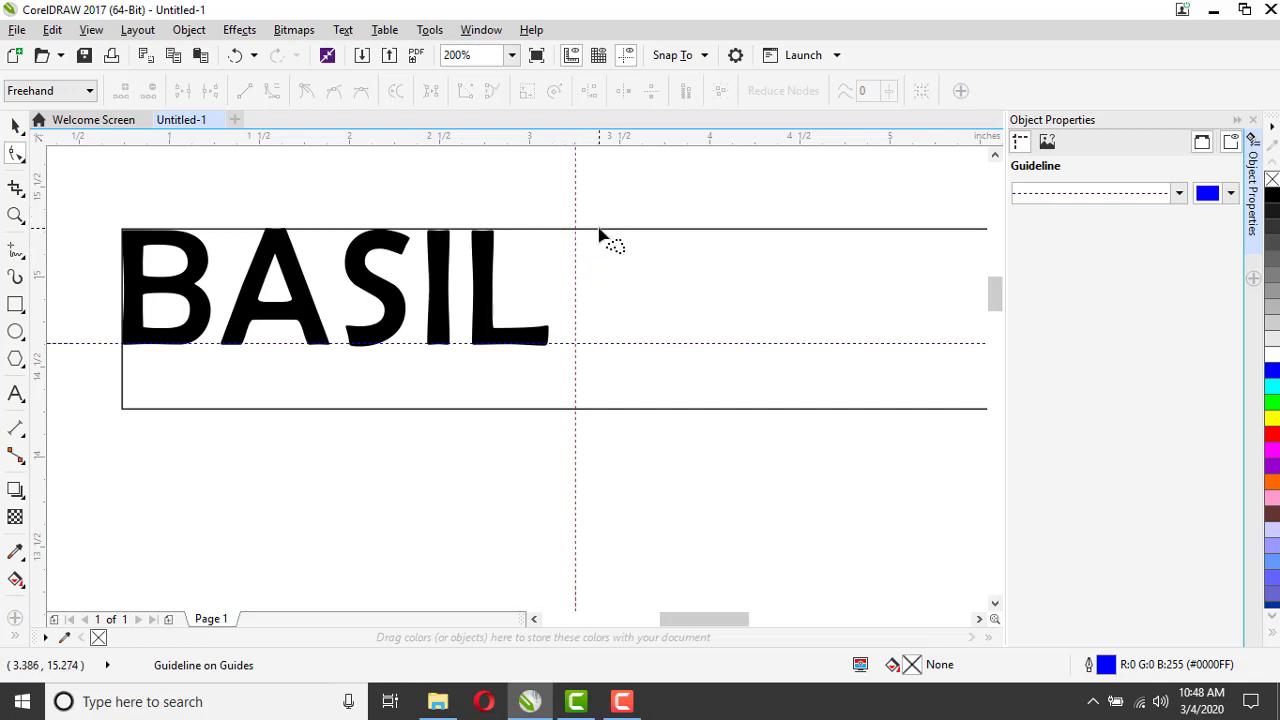
- Add a sixth node on the rectangle's top edge at the vertical guideline
click(598, 238)
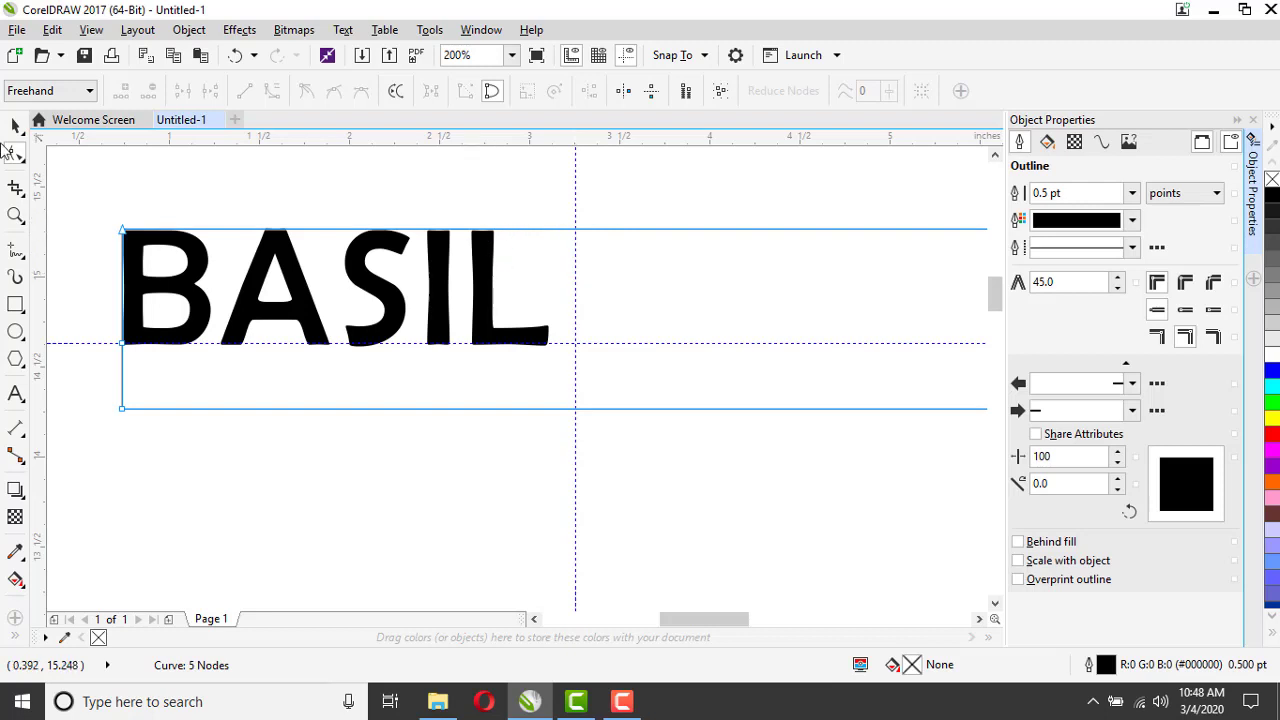
scroll(581, 240, up, 3)
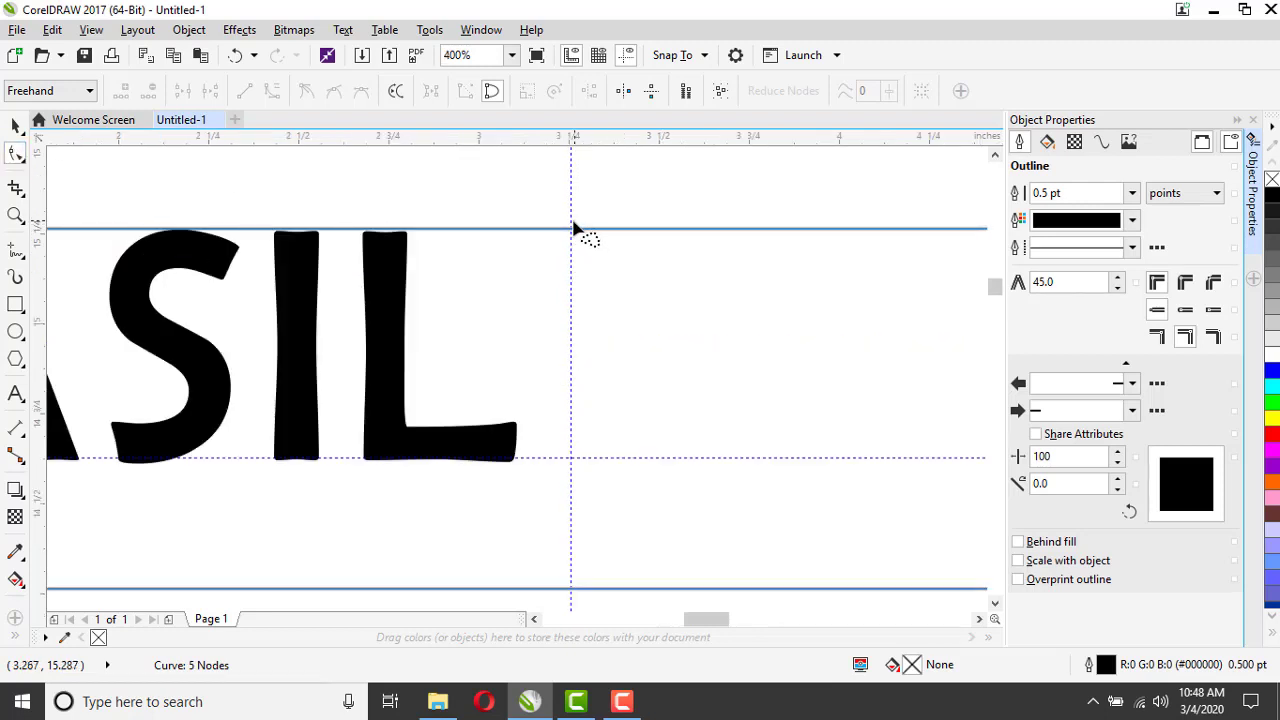
scroll(566, 250, up, 1)
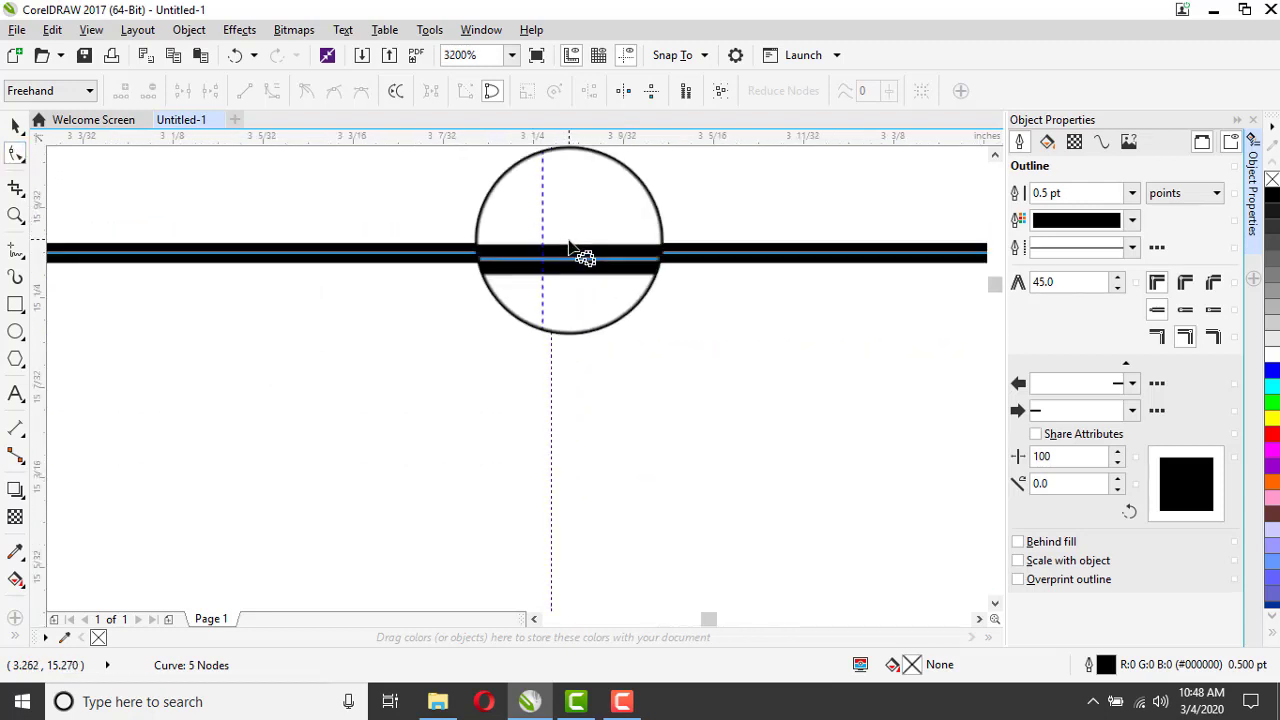
click(551, 258)
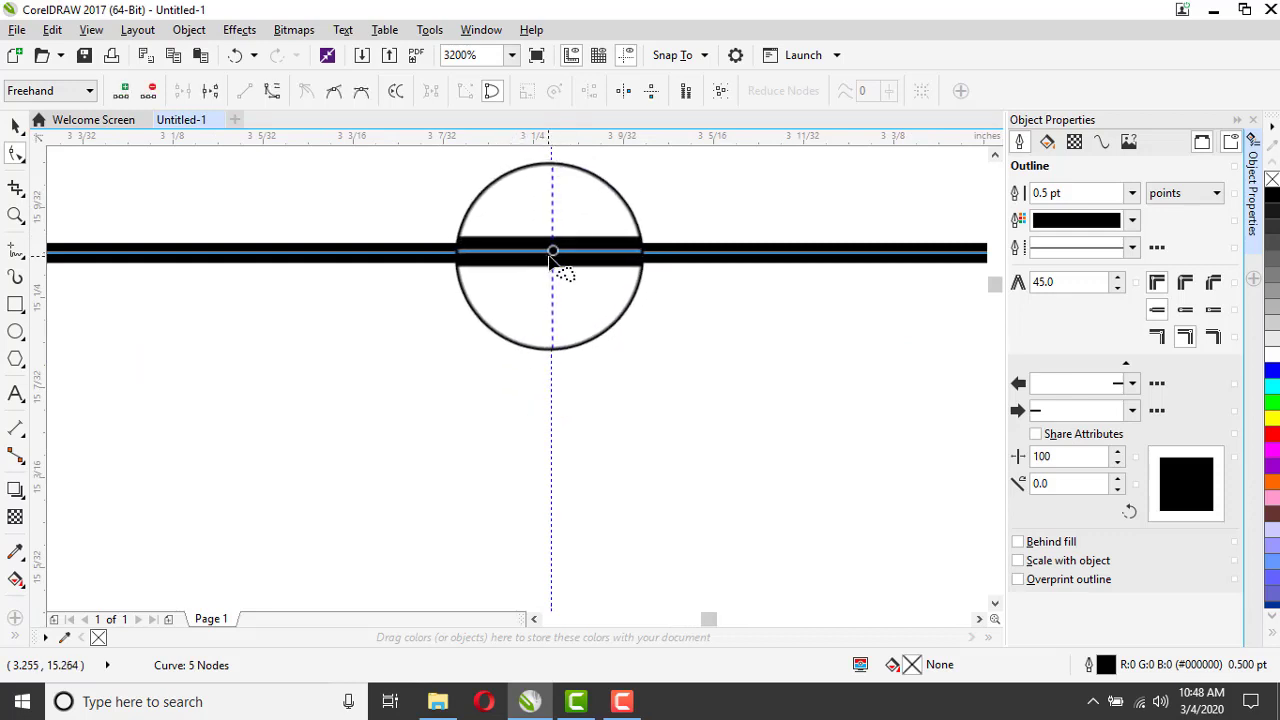
right_click(551, 256)
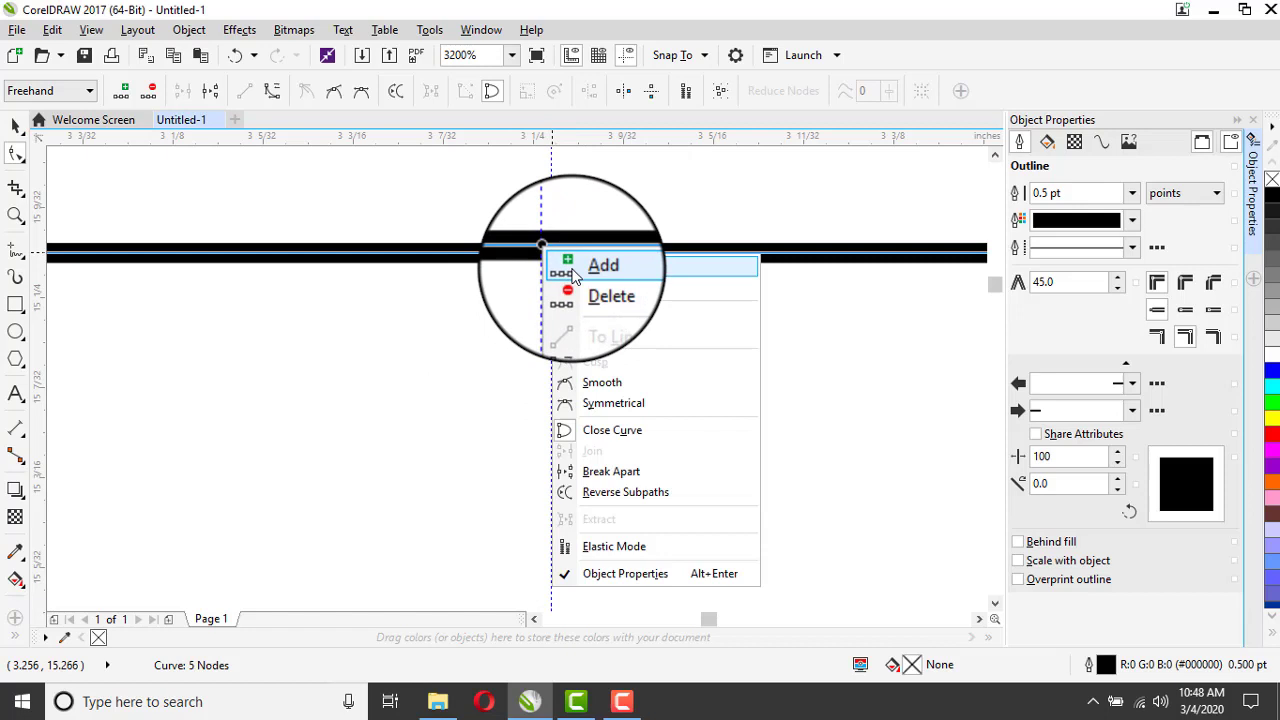
click(590, 272)
scroll(566, 255, down, 2)
scroll(566, 255, down, 3)
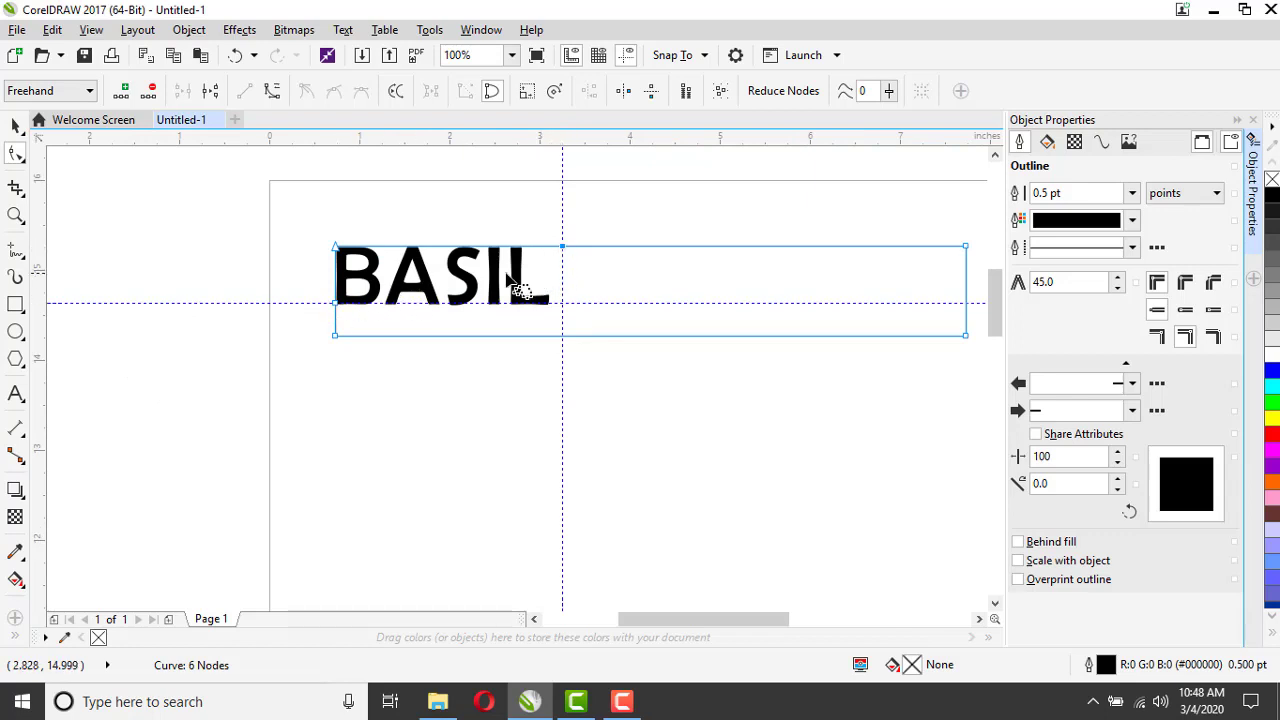
- Drag the rectangle's top-left corner node right and down to where the guidelines cross
scroll(514, 286, up, 1)
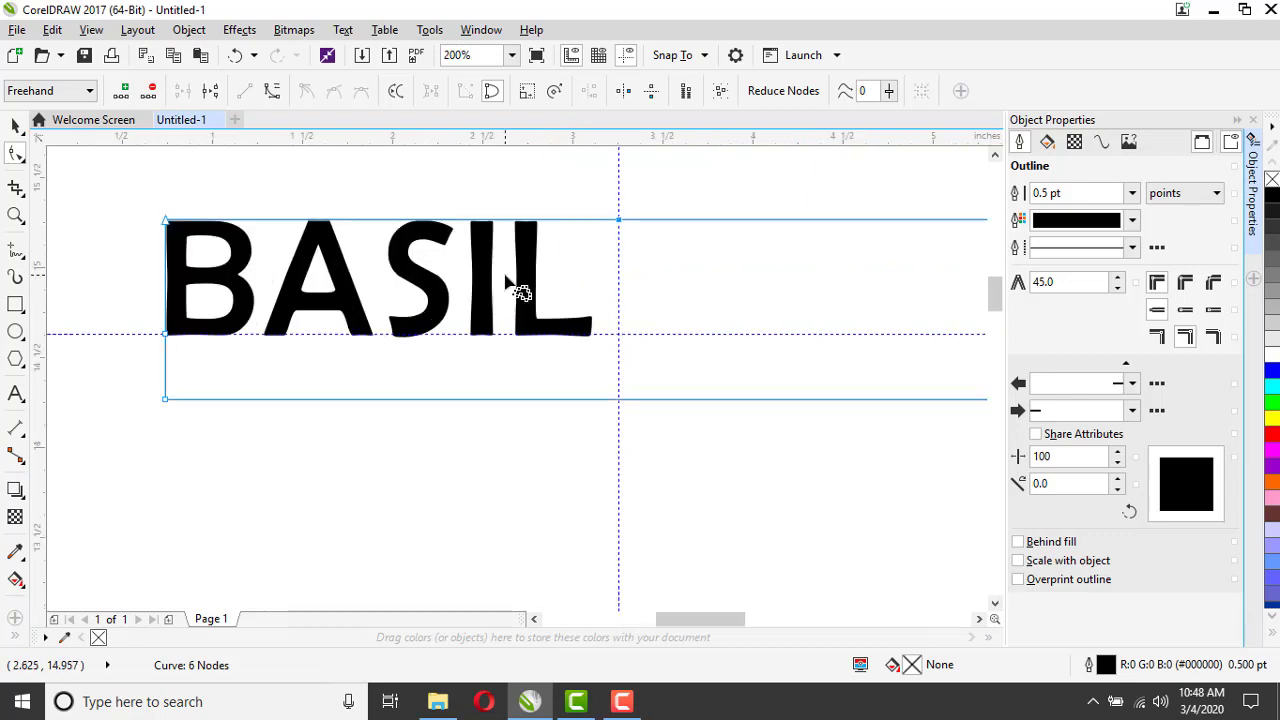
click(166, 221)
drag(181, 239, 634, 354)
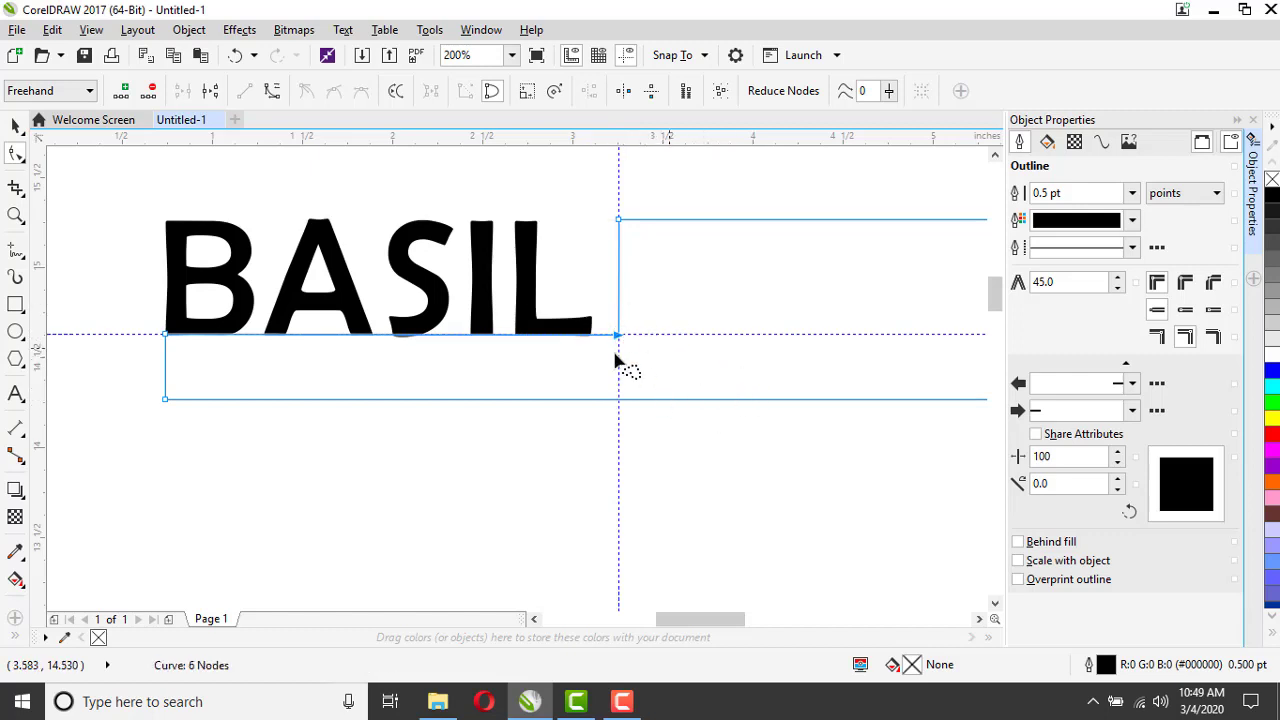
- Draw a line from the path's end node to the corner node, closing the outline
scroll(663, 357, up, 1)
scroll(477, 303, up, 1)
scroll(490, 300, up, 2)
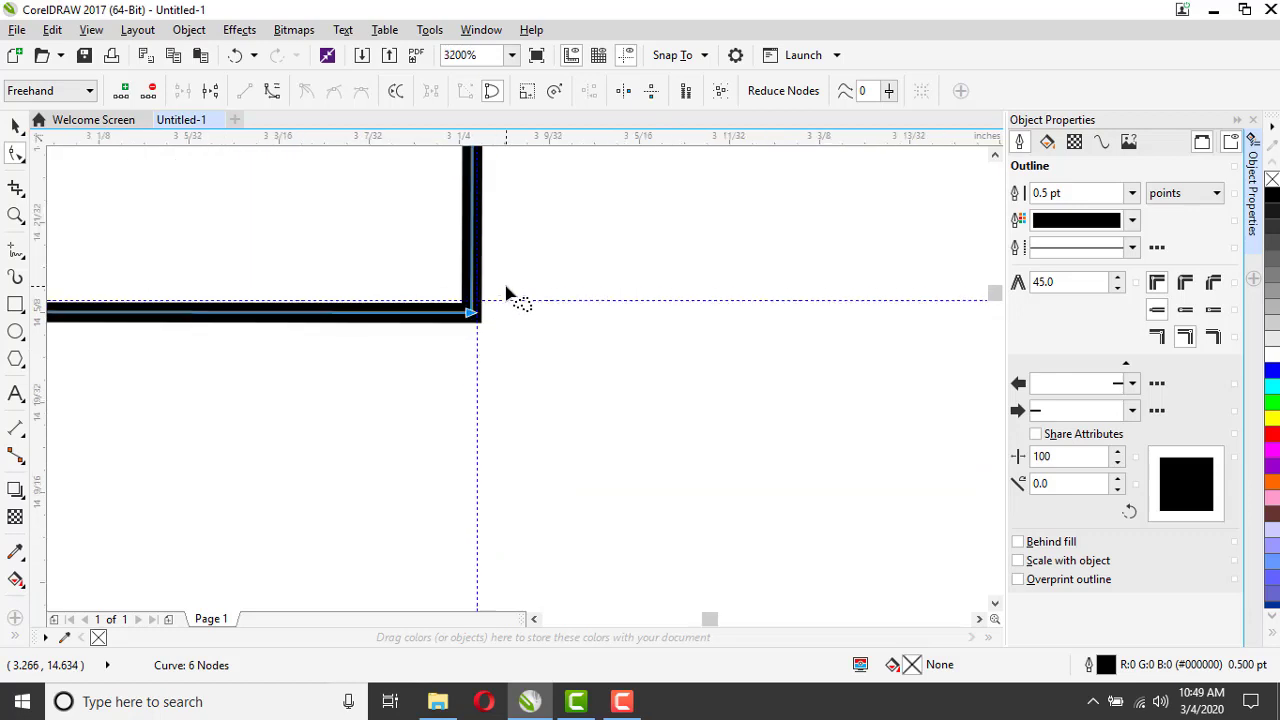
scroll(508, 296, up, 2)
click(464, 384)
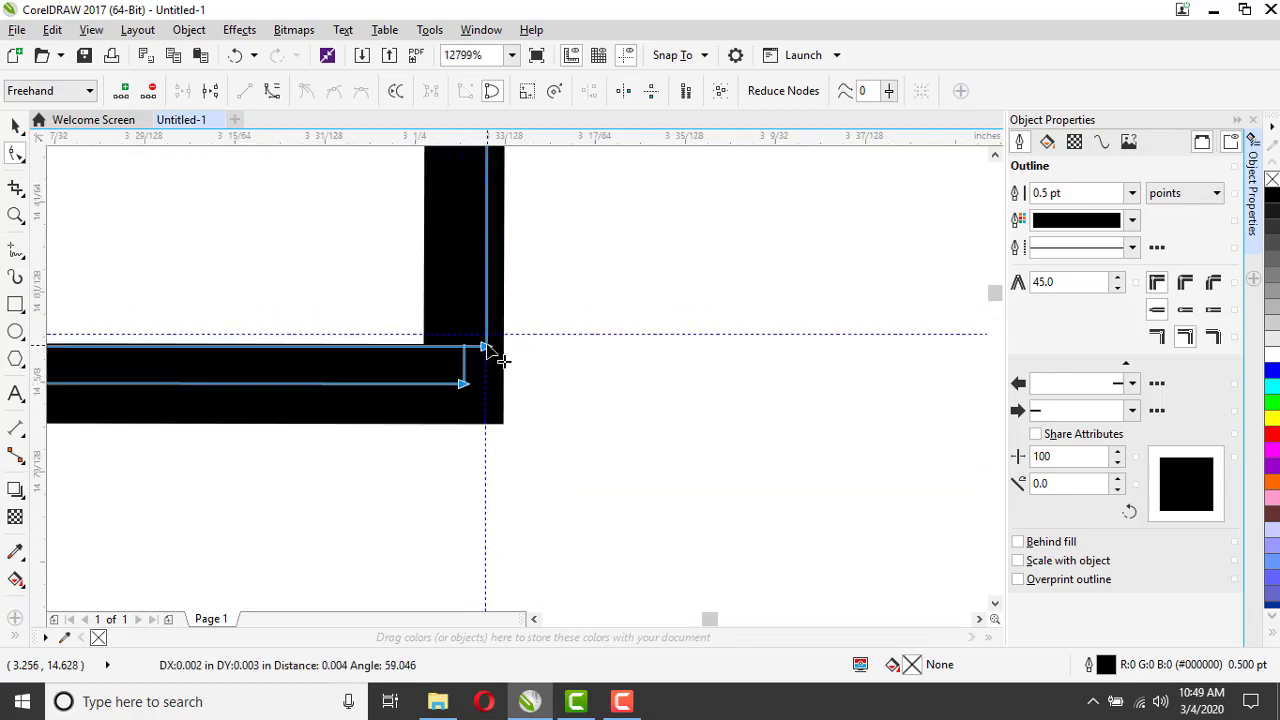
click(500, 349)
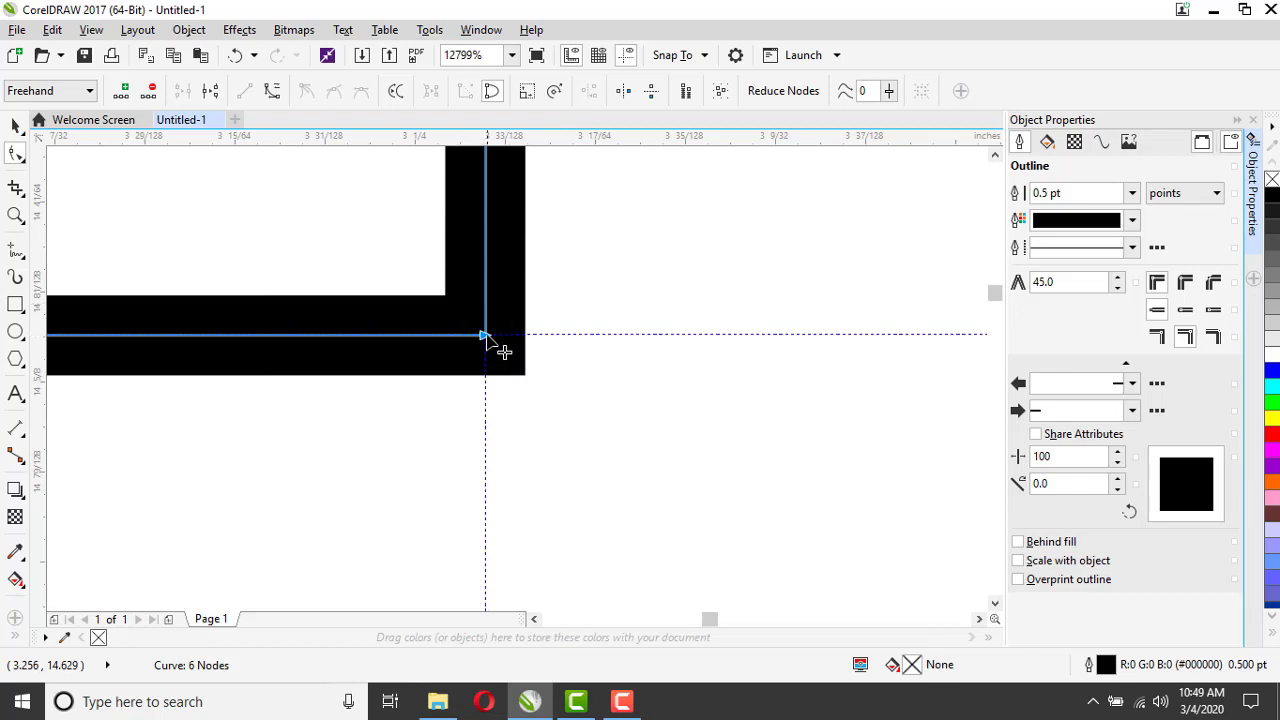
scroll(488, 352, down, 2)
scroll(530, 360, down, 2)
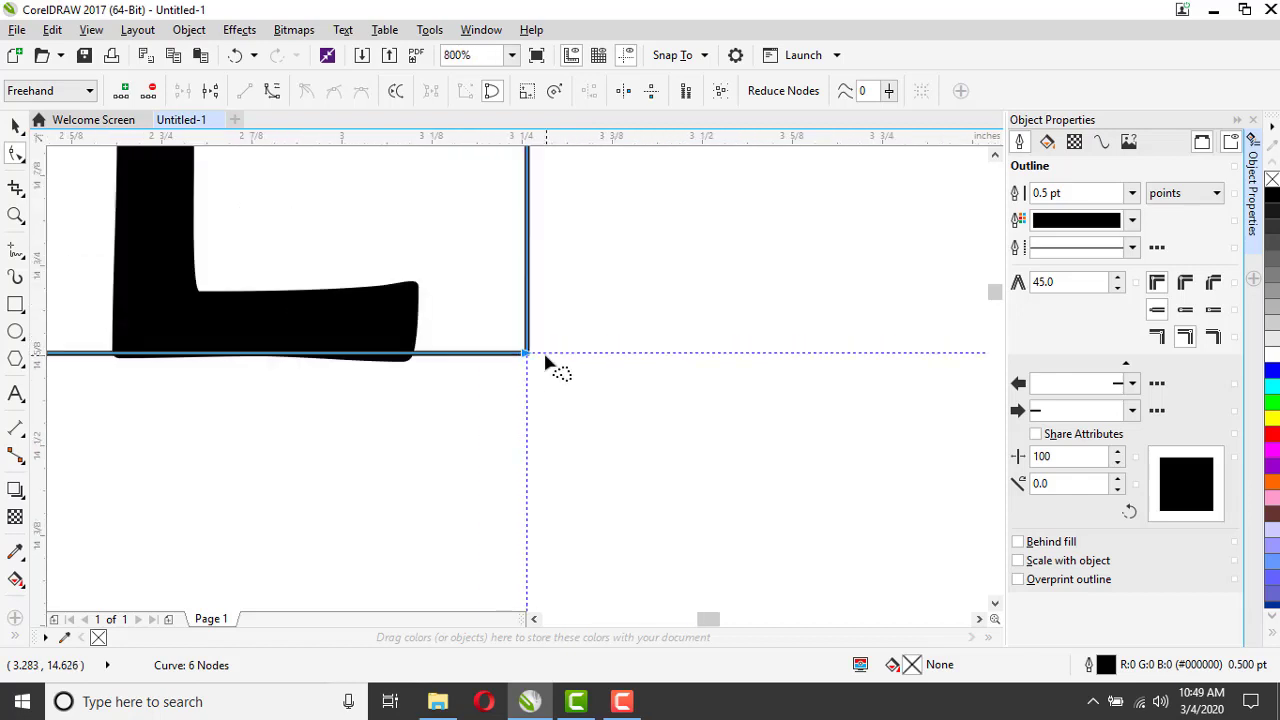
scroll(452, 350, up, 1)
scroll(541, 351, down, 4)
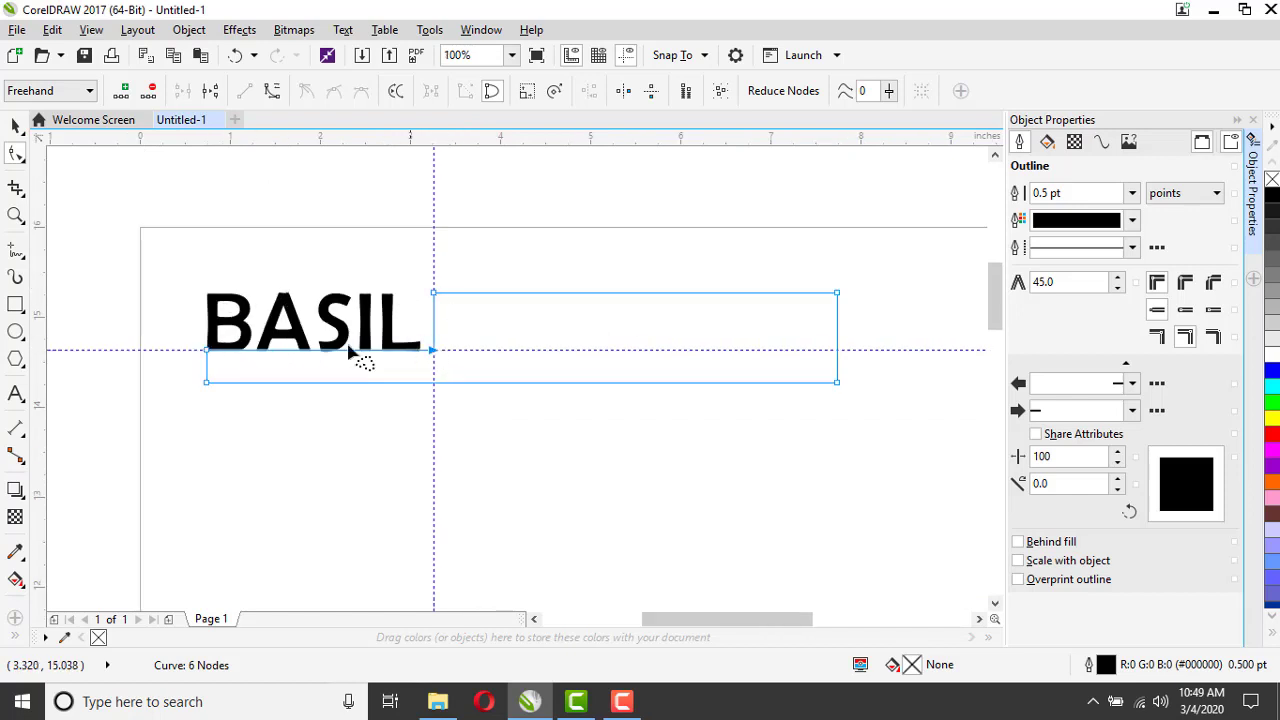
scroll(280, 358, up, 3)
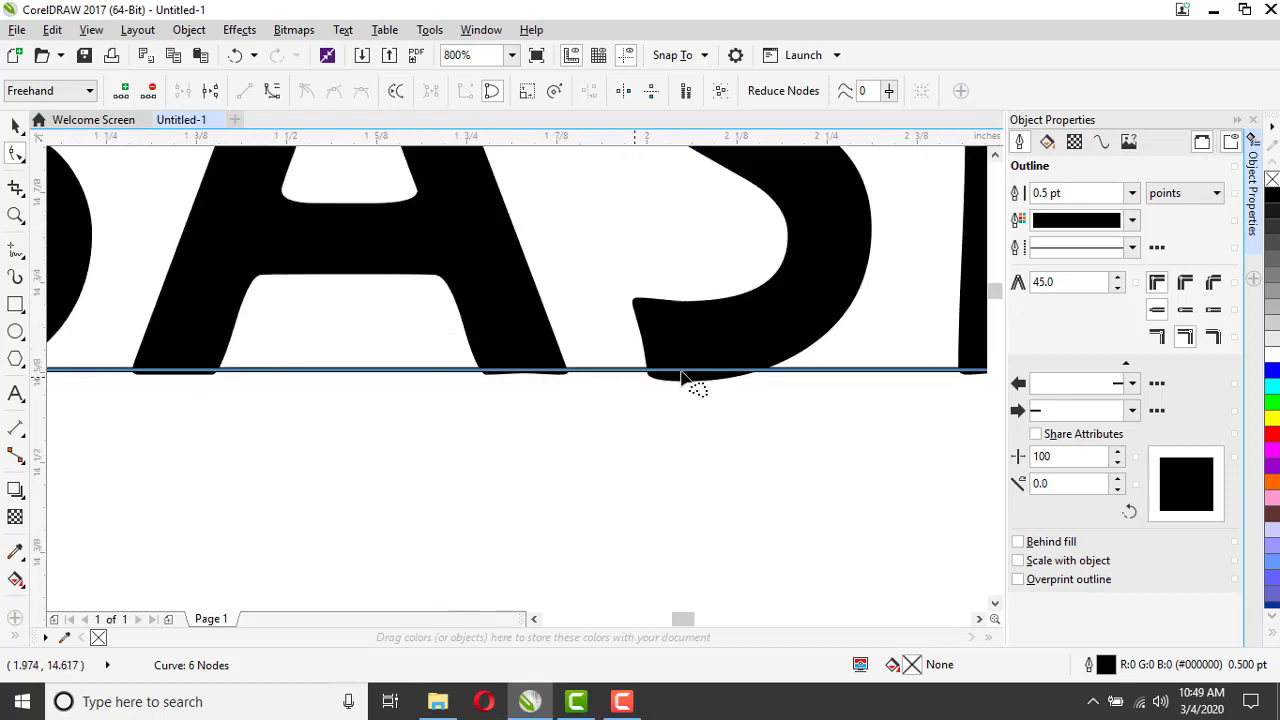
scroll(630, 388, down, 1)
scroll(860, 388, up, 1)
scroll(800, 389, down, 1)
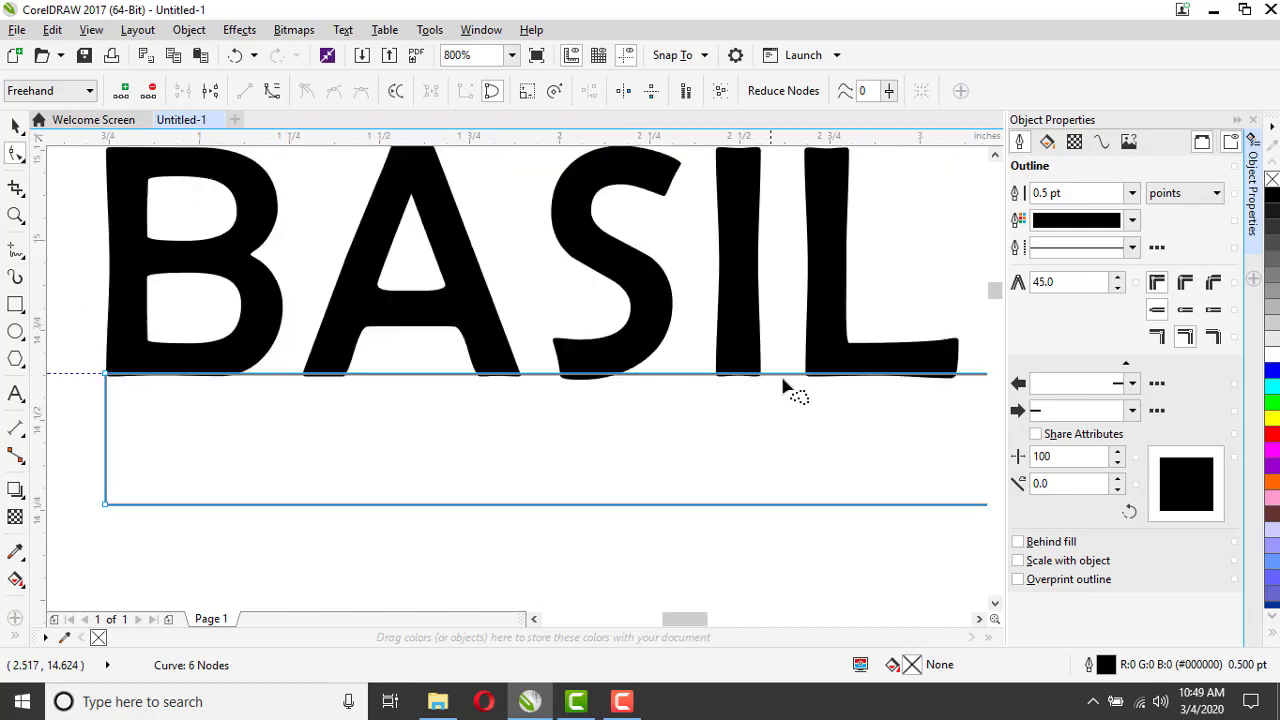
- Add a seventh node on the outline's right edge
scroll(65, 378, up, 1)
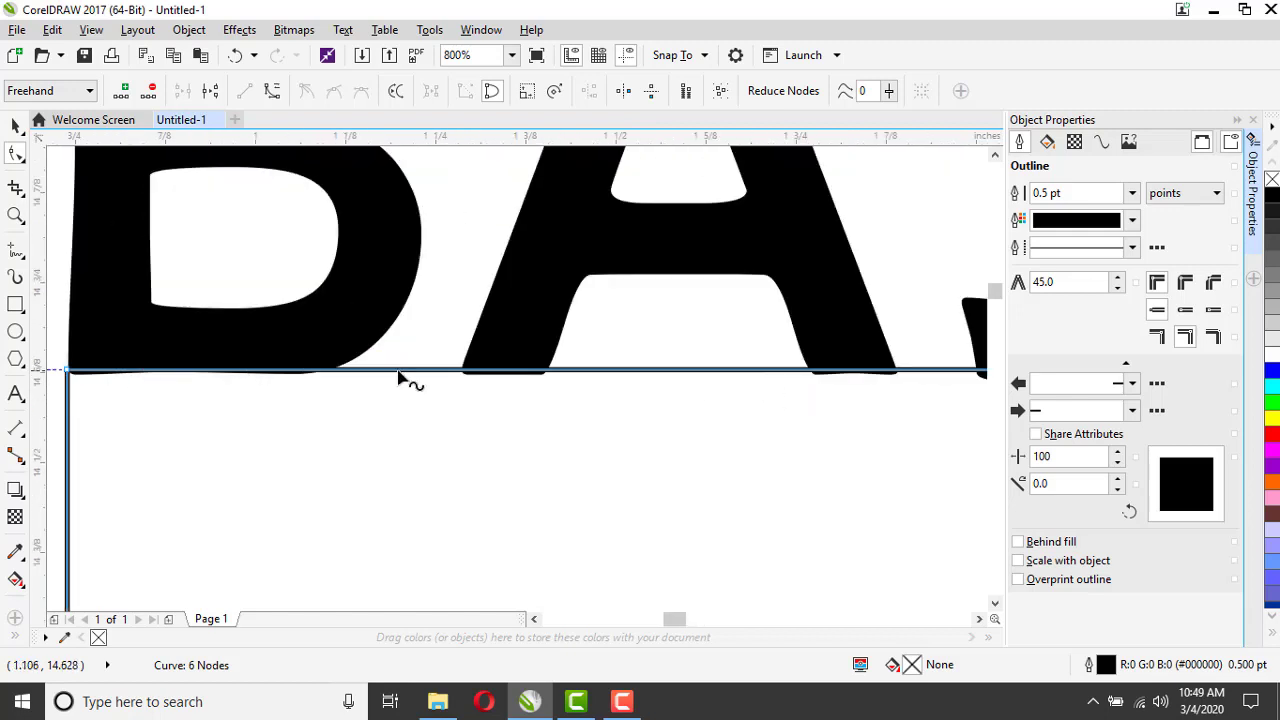
scroll(310, 392, down, 2)
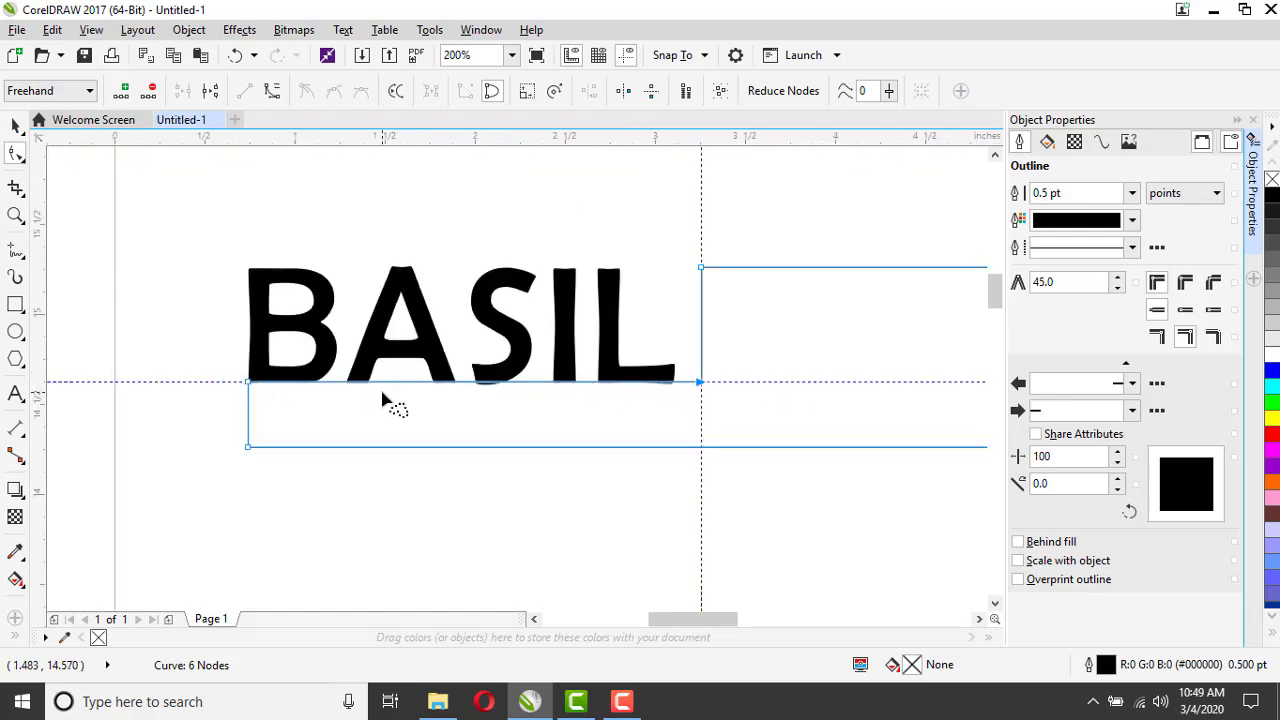
scroll(250, 305, down, 1)
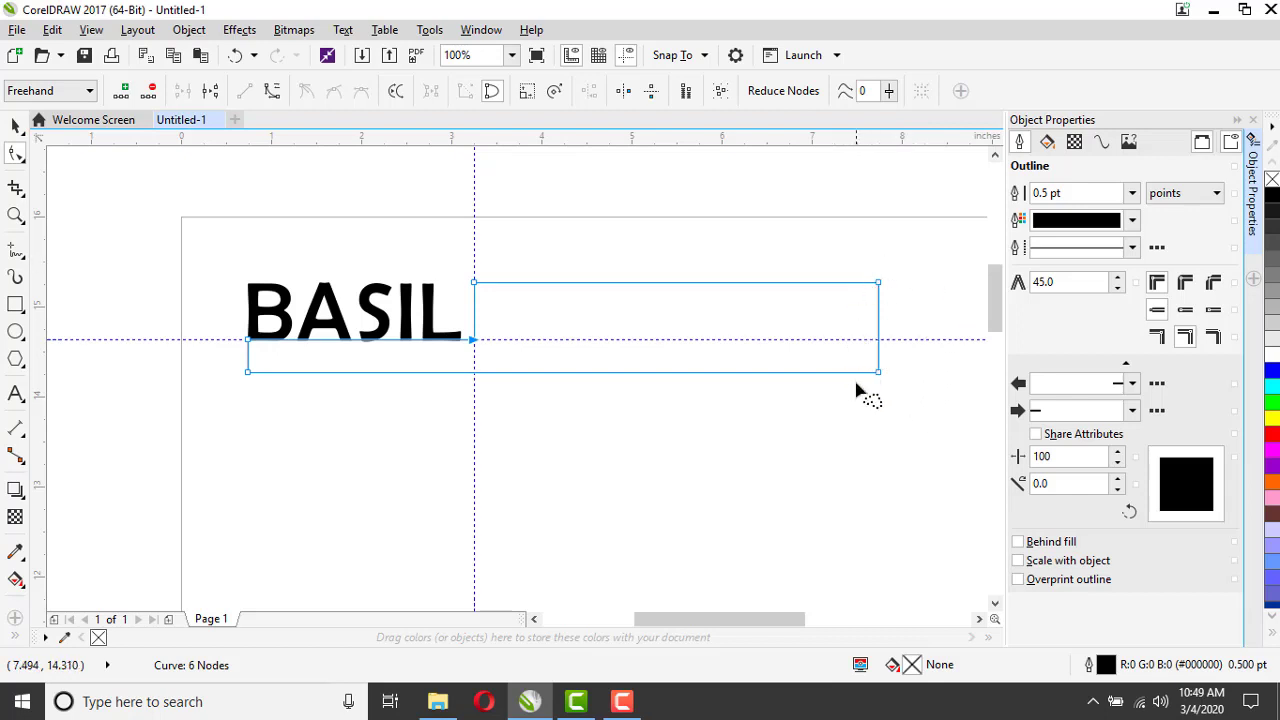
scroll(913, 335, up, 2)
scroll(935, 335, up, 1)
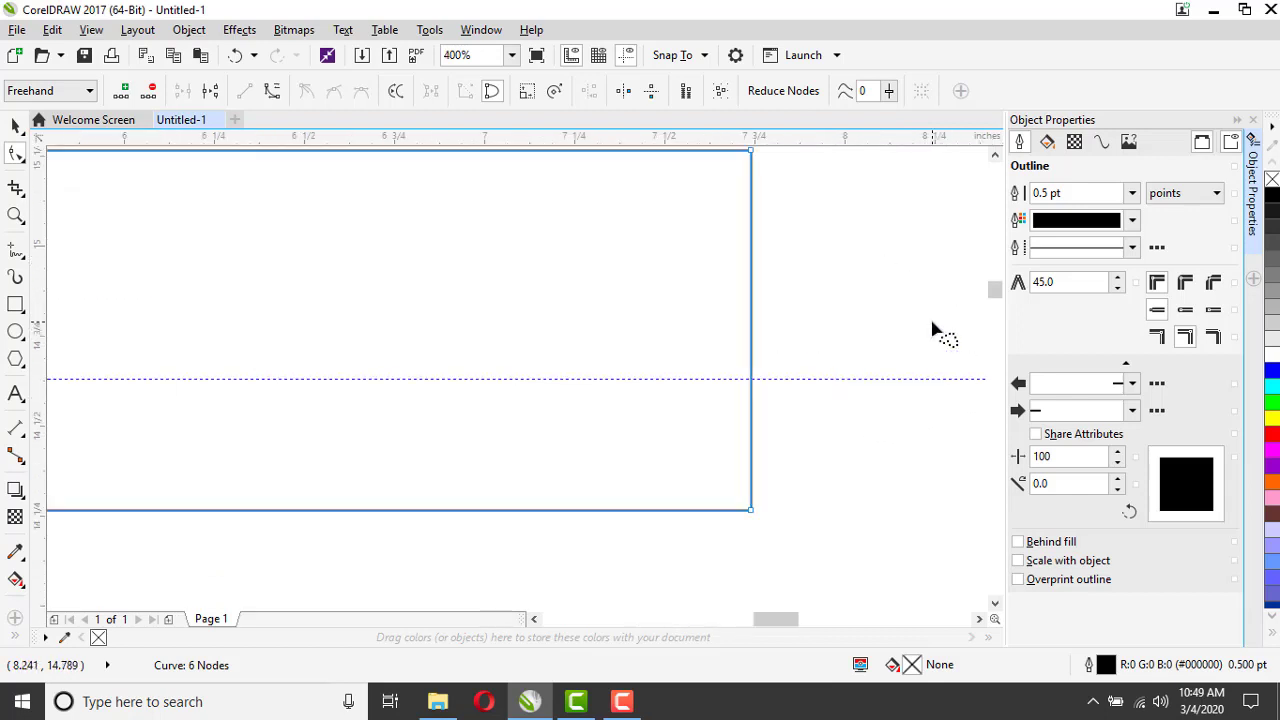
click(751, 319)
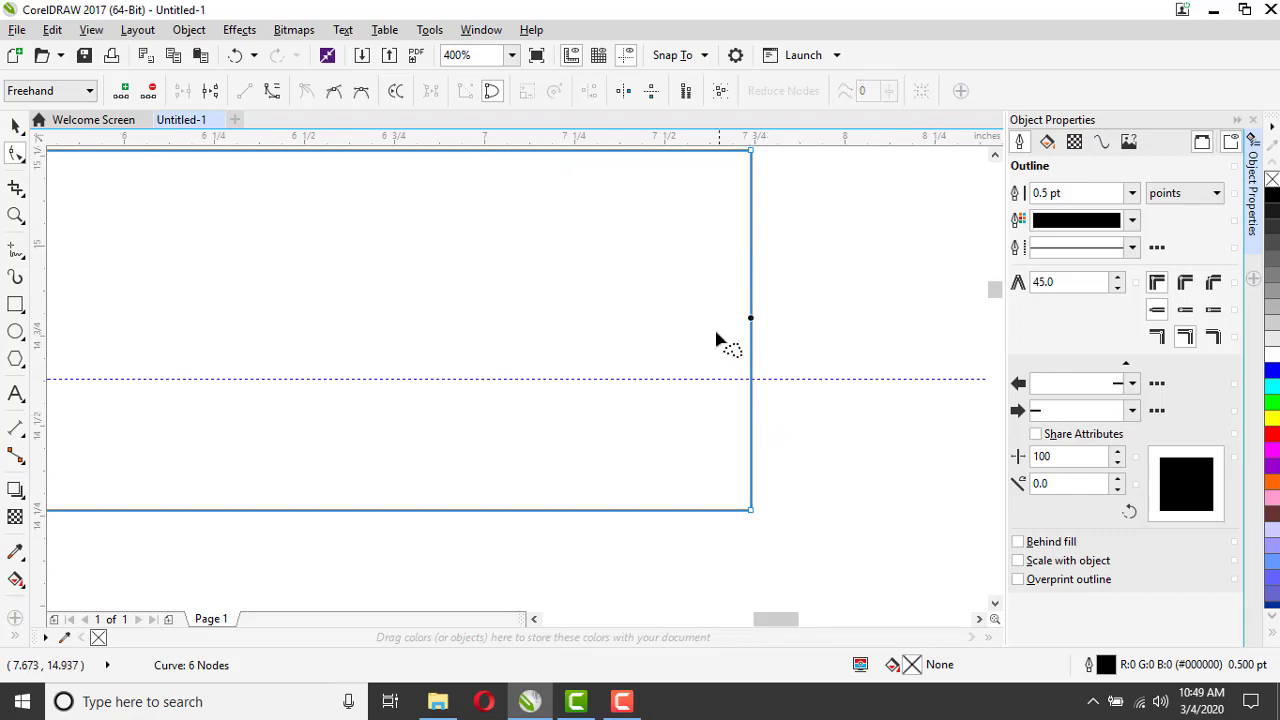
right_click(751, 321)
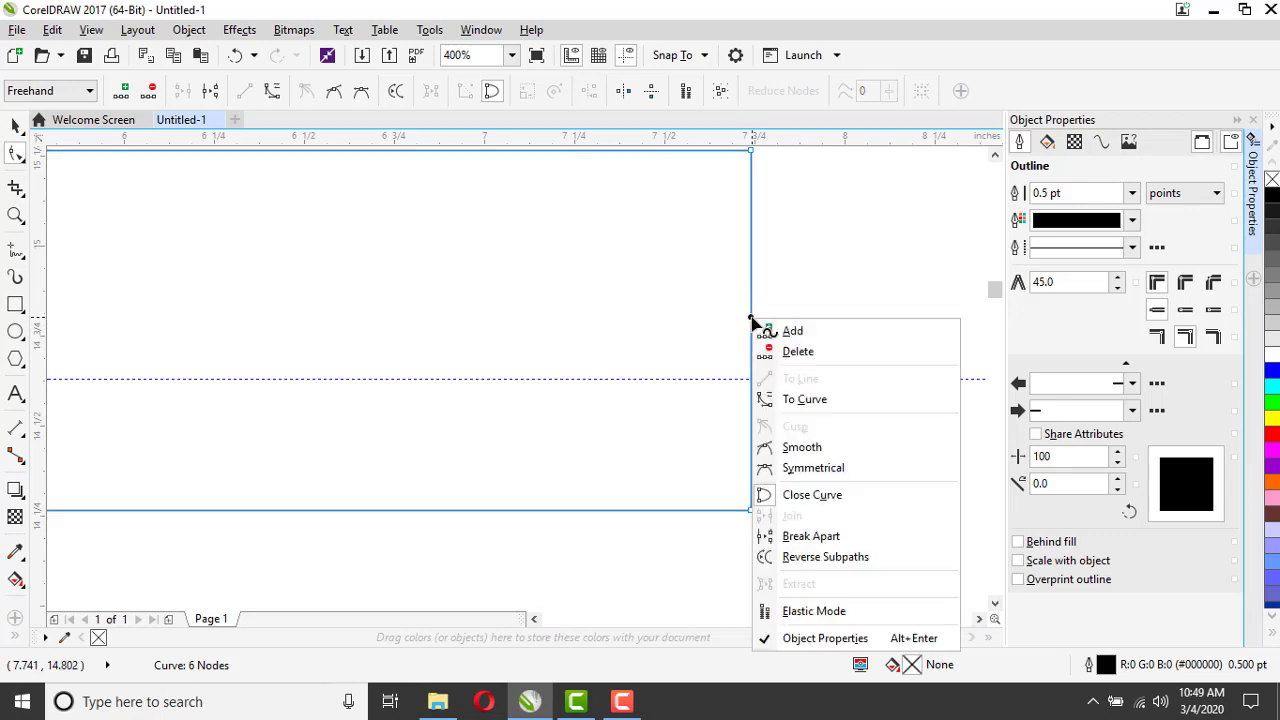
click(788, 331)
scroll(522, 390, down, 3)
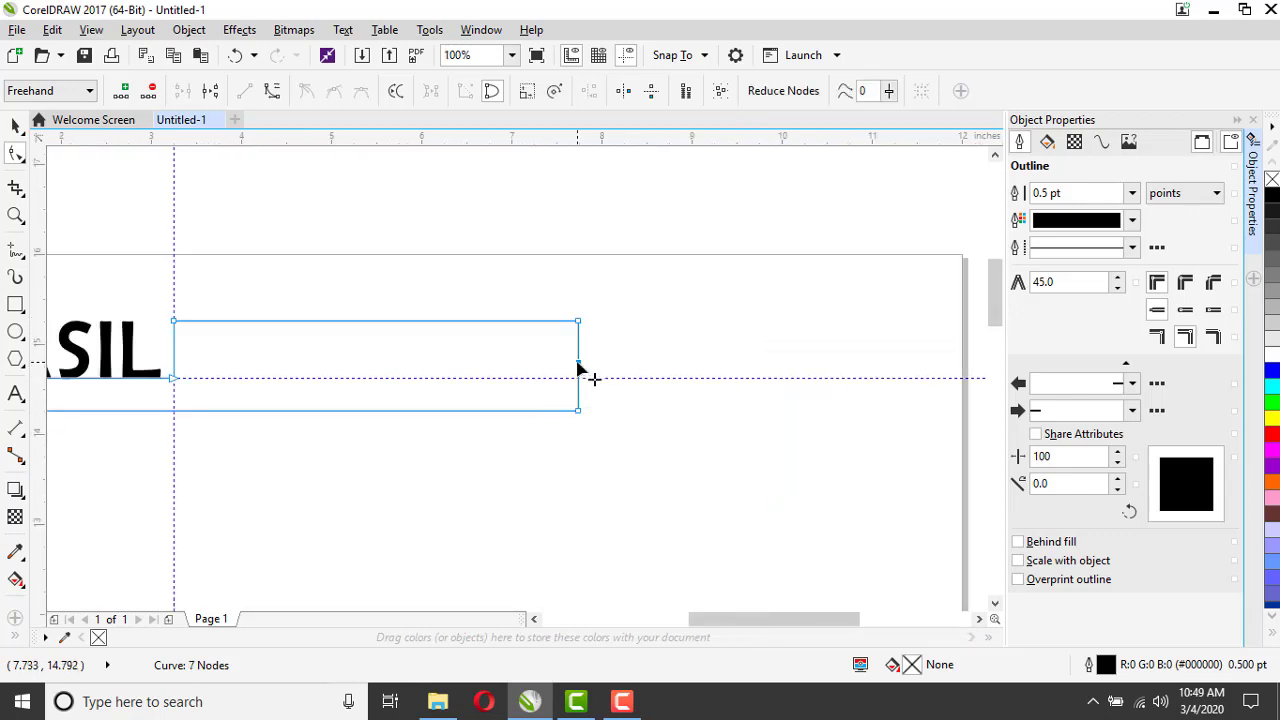
- Drag the new node right and fine-tune it into a pointed arrow tip
drag(578, 365, 677, 366)
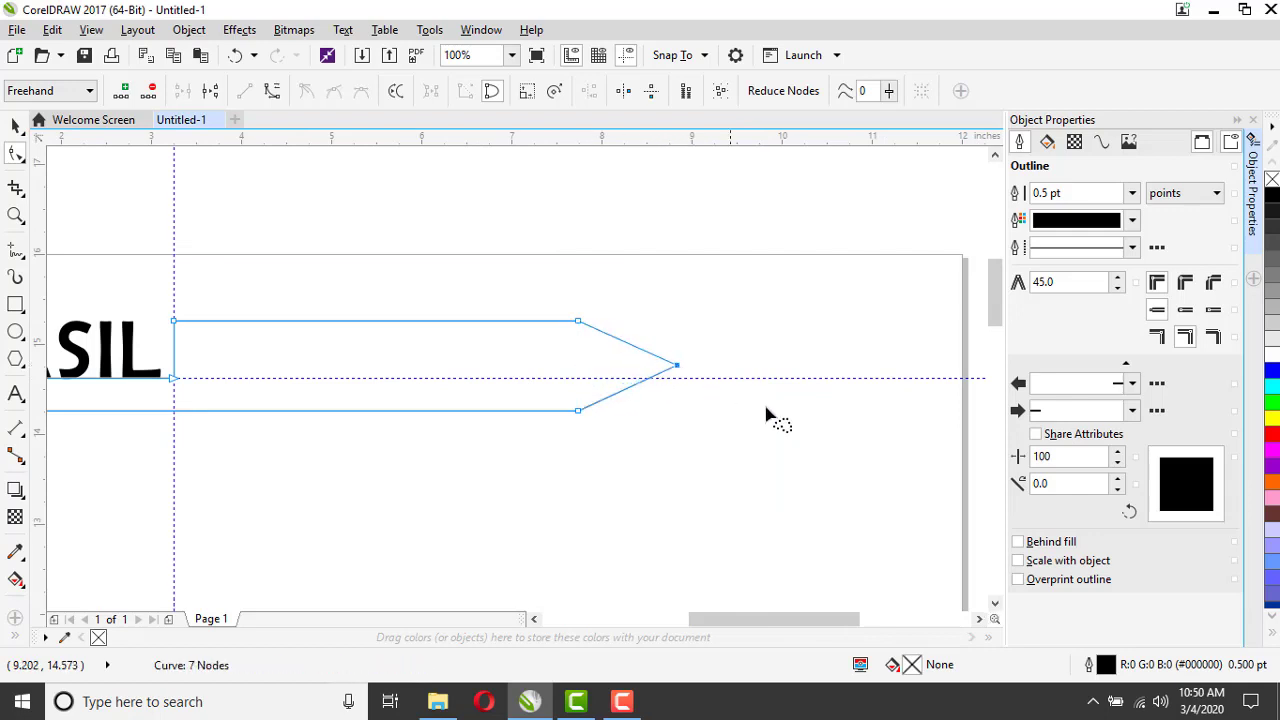
scroll(690, 380, up, 1)
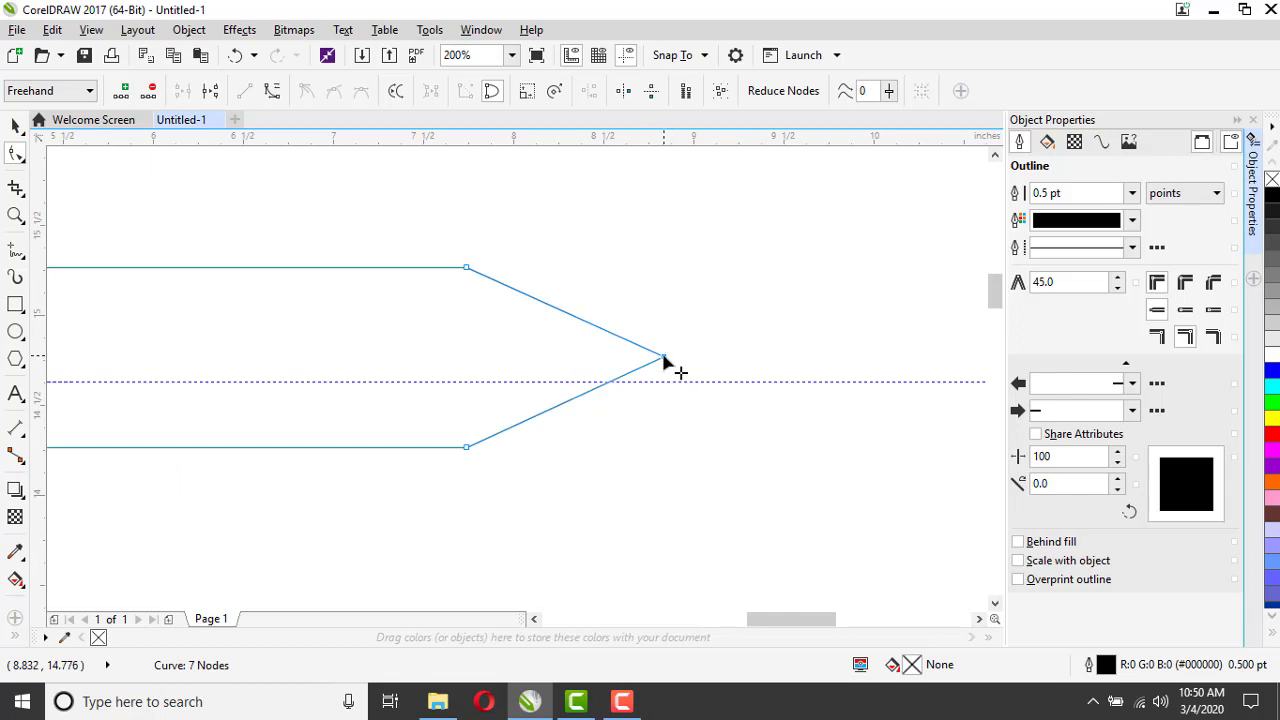
drag(664, 360, 671, 369)
scroll(700, 400, down, 2)
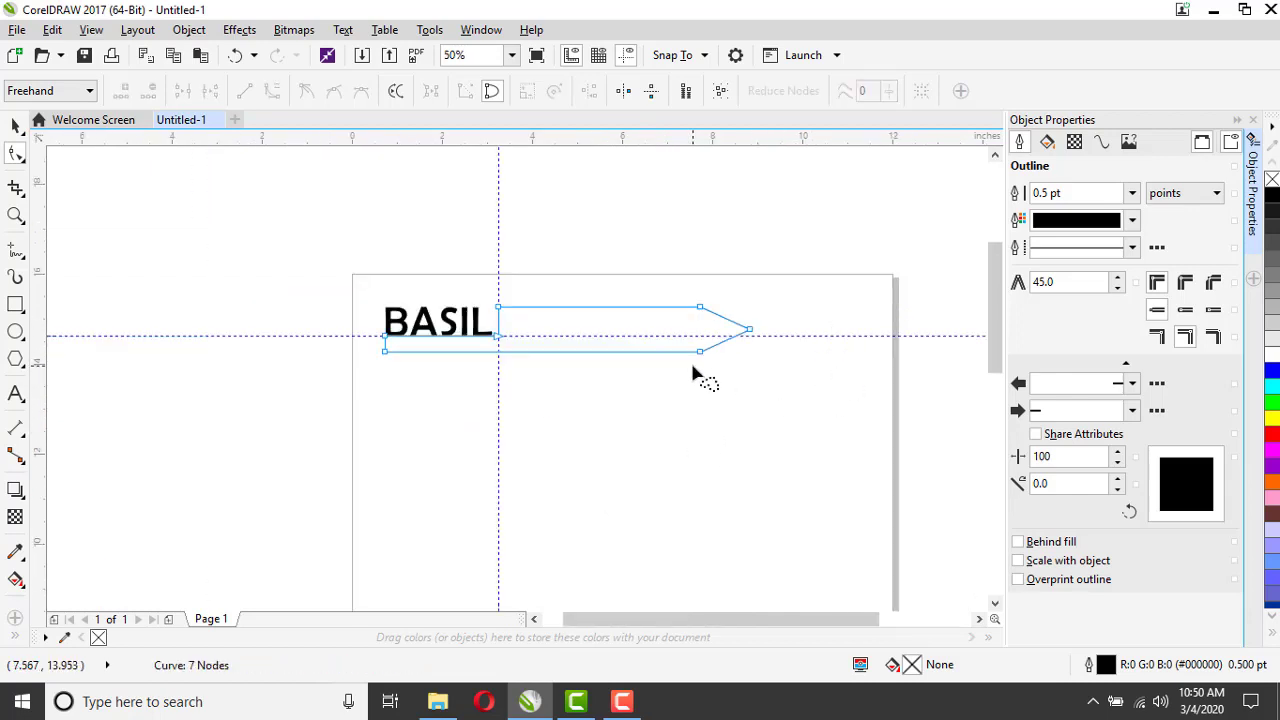
scroll(740, 355, up, 2)
scroll(690, 325, up, 2)
drag(723, 268, 722, 272)
scroll(790, 320, down, 3)
click(750, 405)
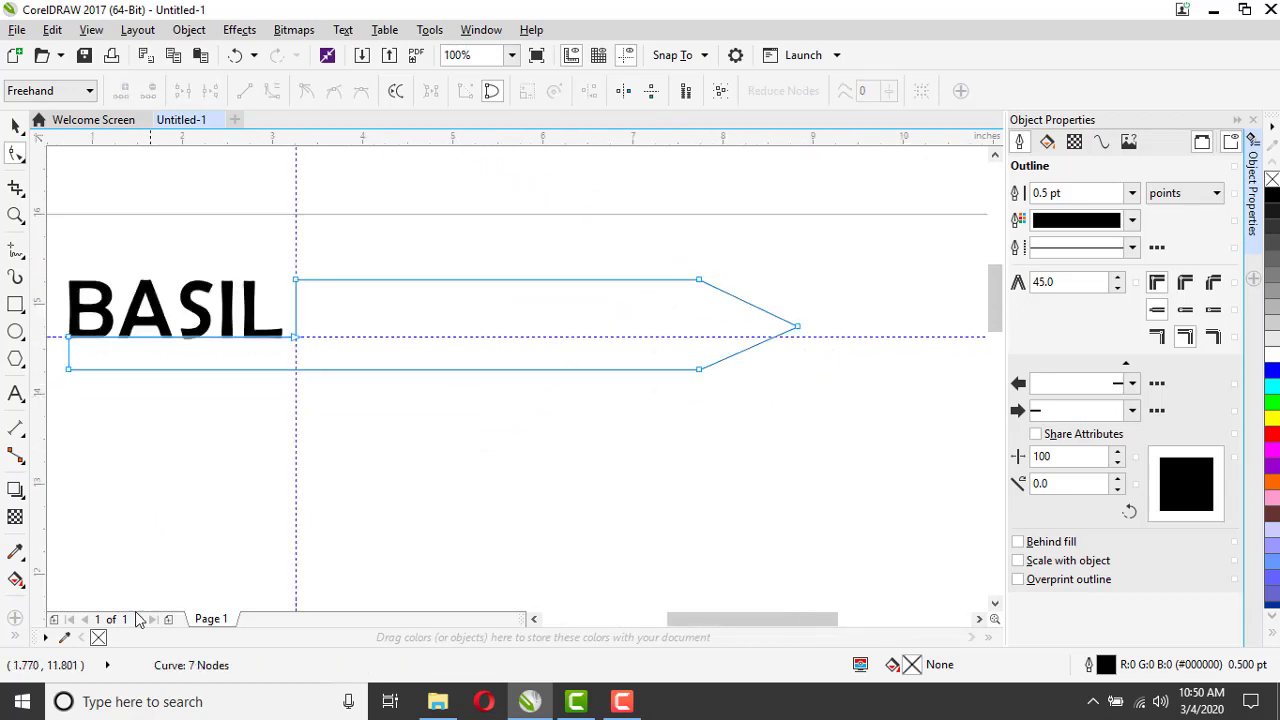
- Marquee-select both BASIL and the stake outline with the Pick tool
scroll(314, 309, down, 1)
scroll(171, 297, up, 1)
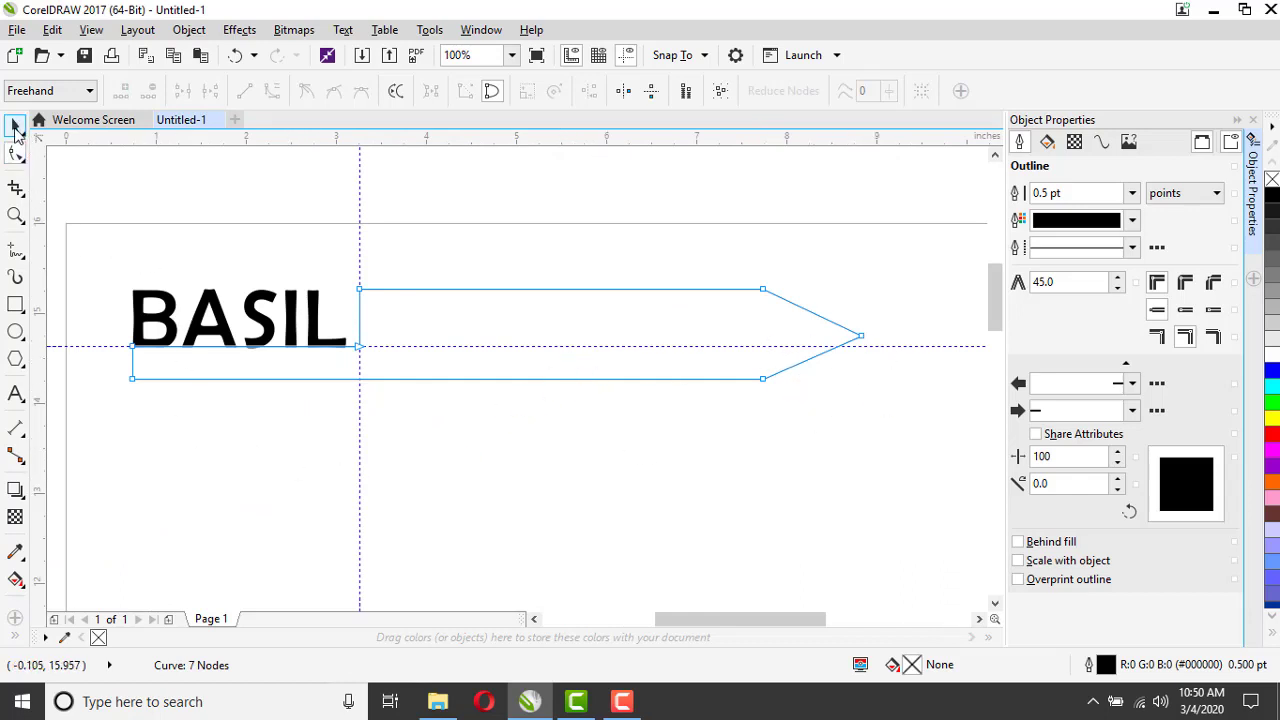
click(15, 127)
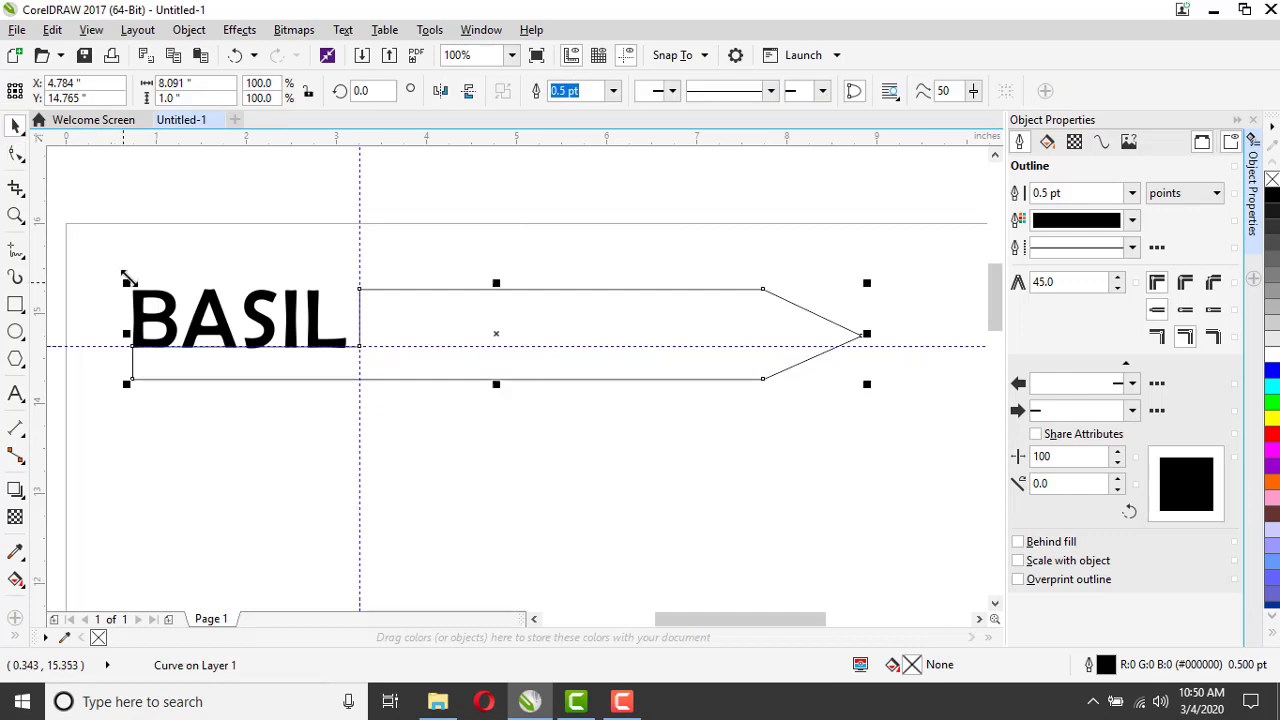
drag(93, 238, 231, 354)
drag(841, 457, 944, 447)
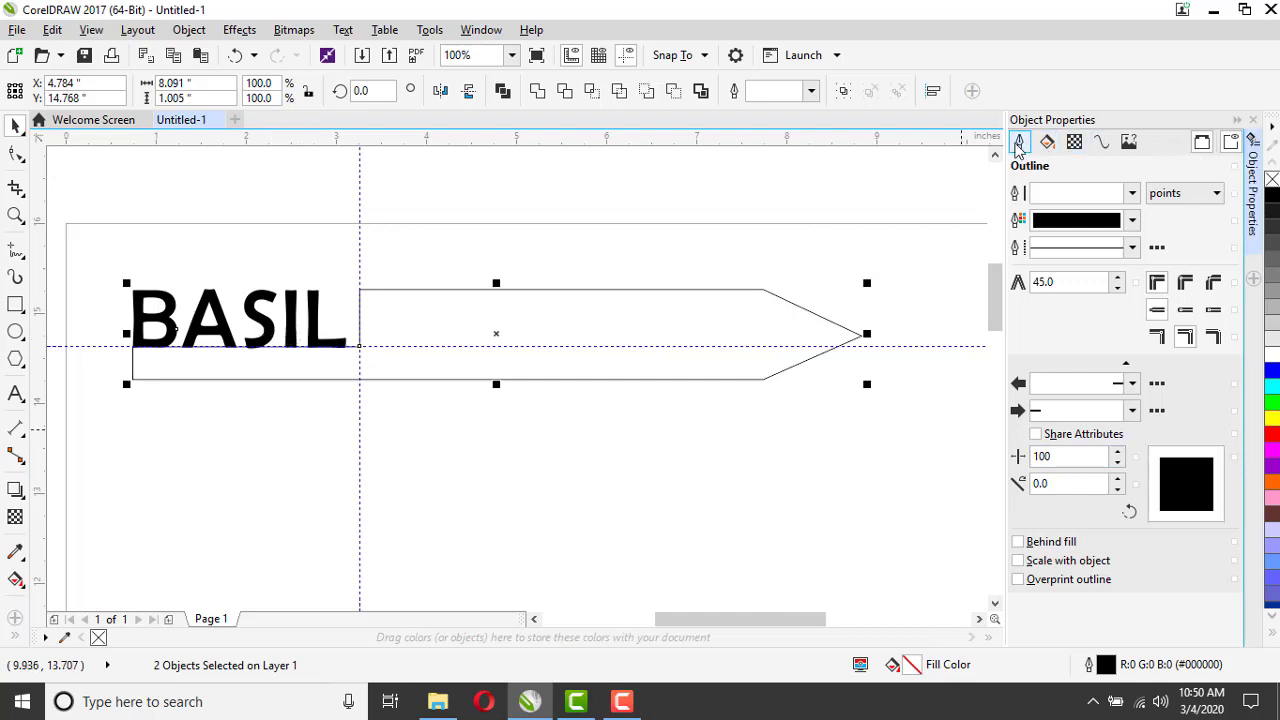
- Set the selection's outline width to Hairline and outline colour to red (R255 G0 B0)
click(1047, 194)
click(1134, 194)
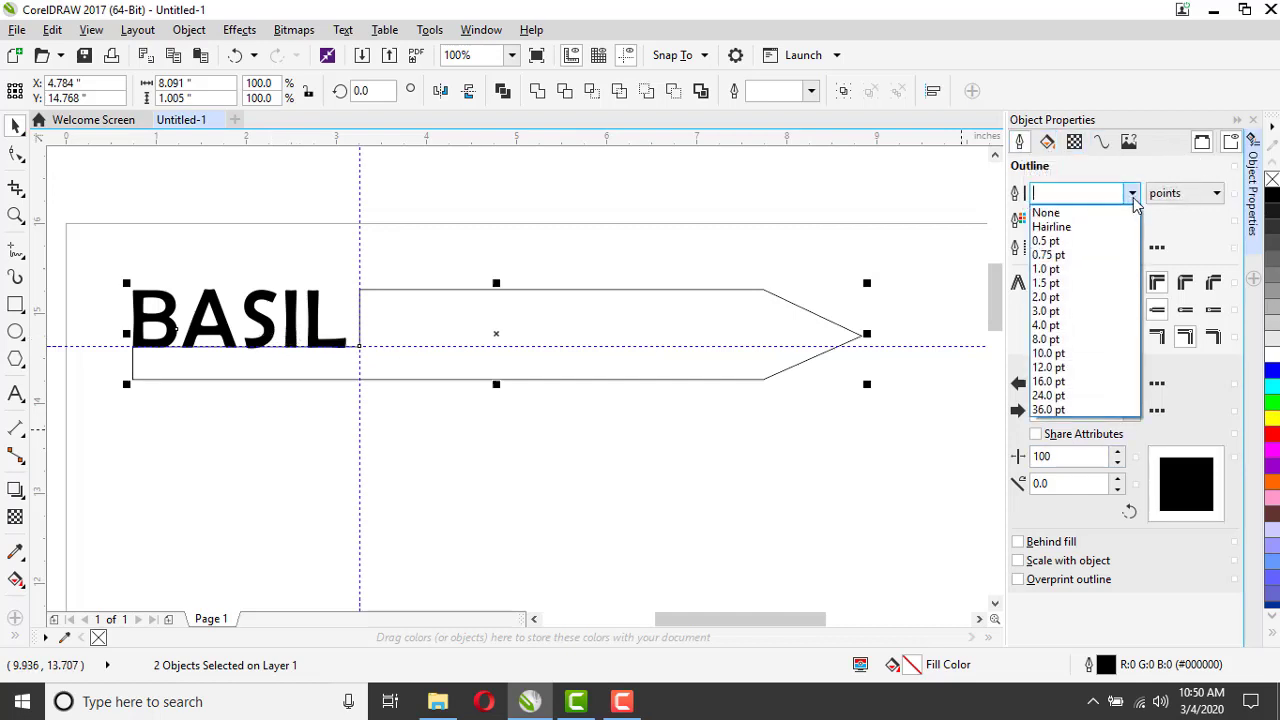
click(1104, 234)
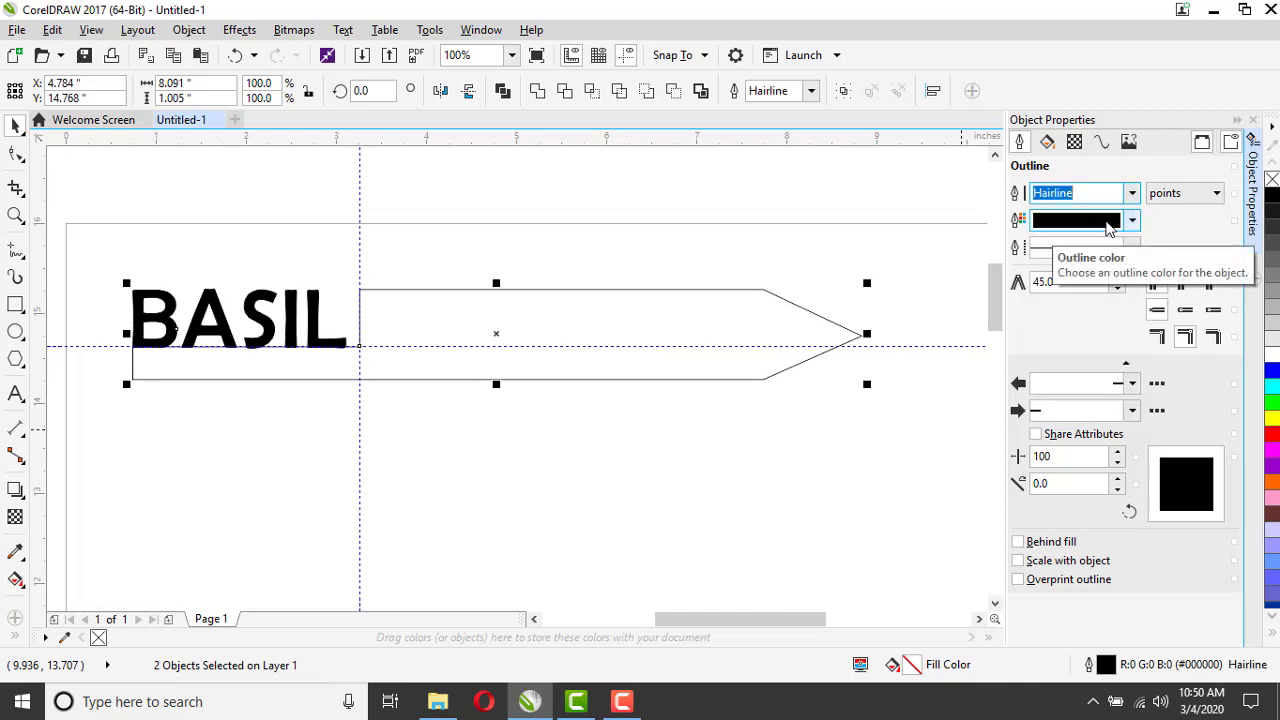
click(1132, 220)
click(1155, 326)
drag(1155, 326, 1178, 312)
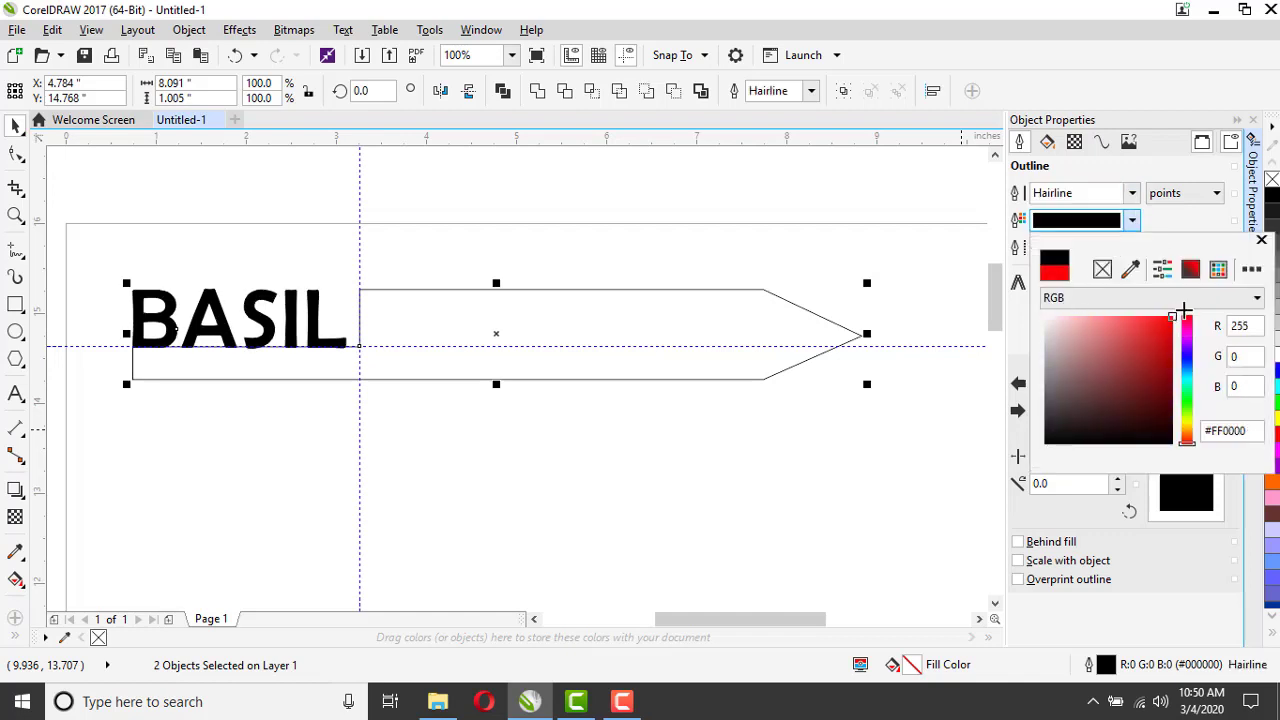
click(1238, 356)
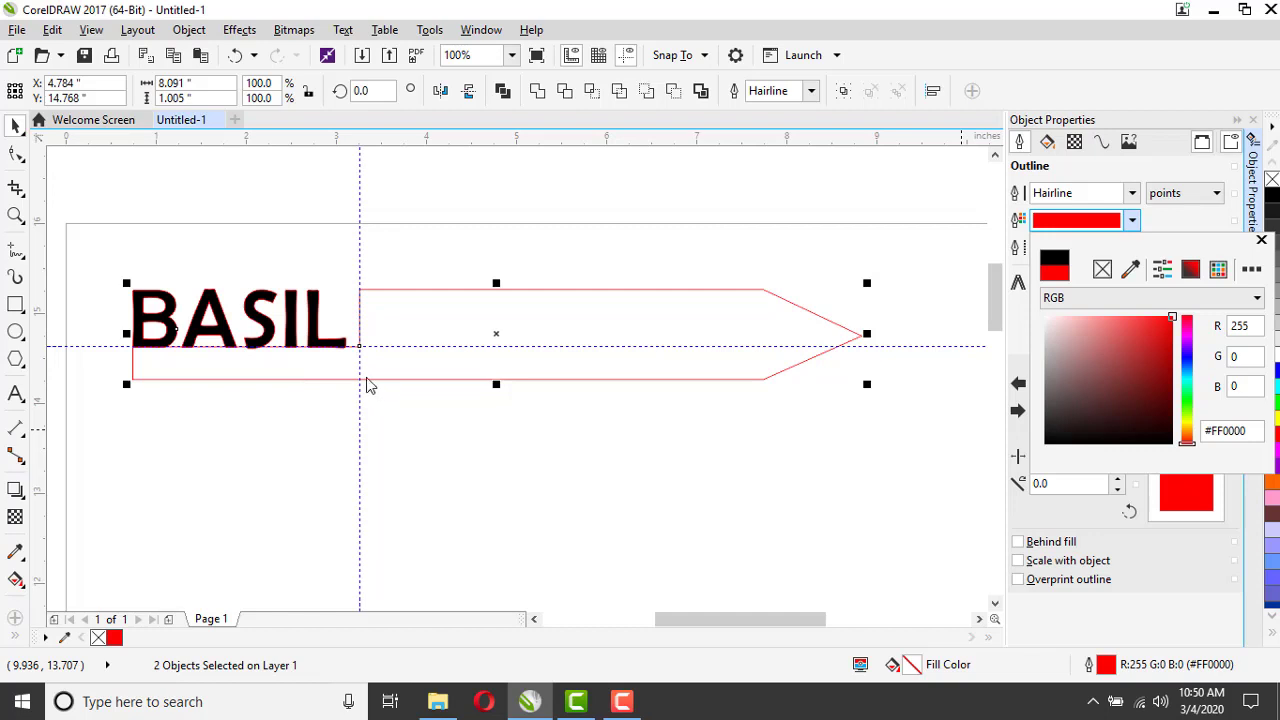
click(1048, 146)
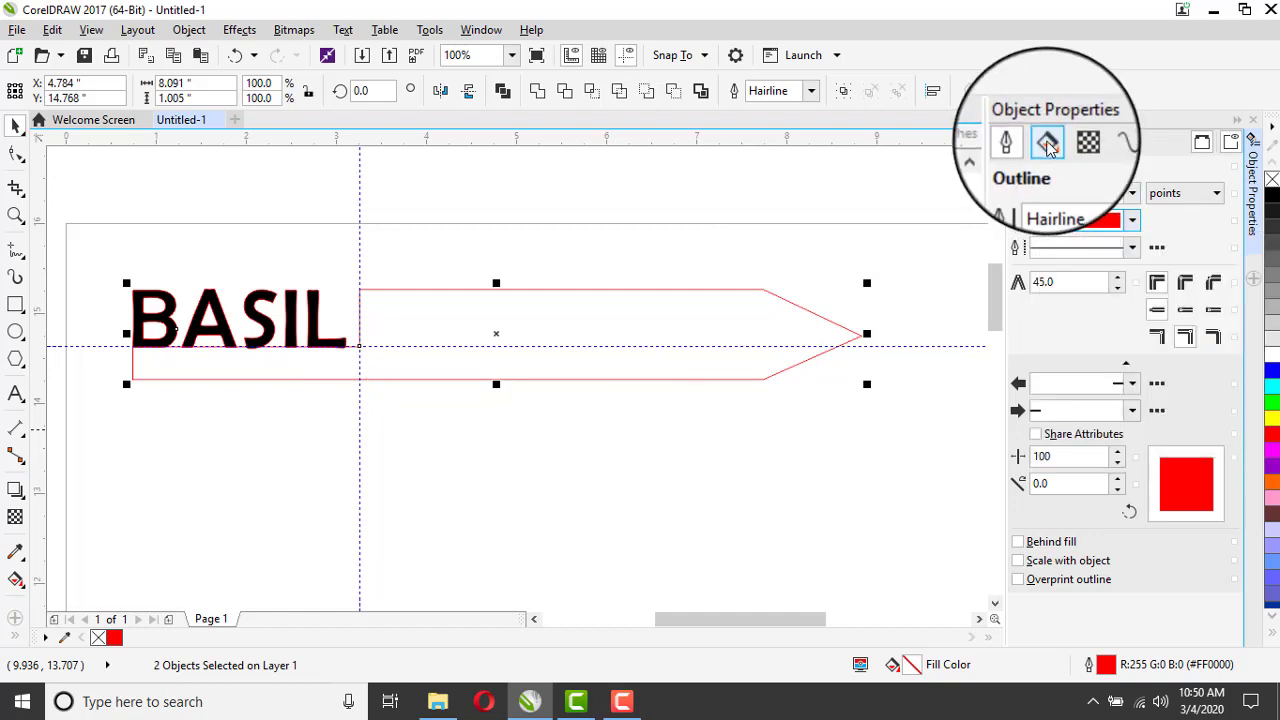
click(1048, 146)
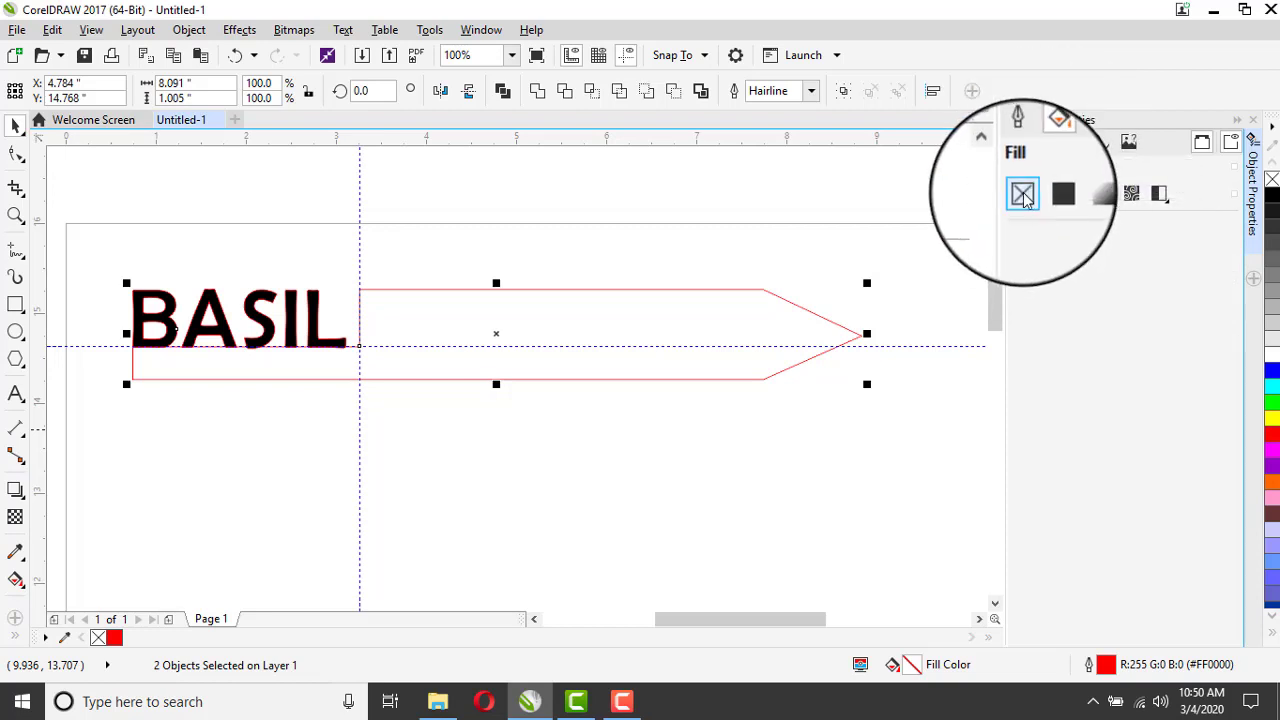
click(1022, 194)
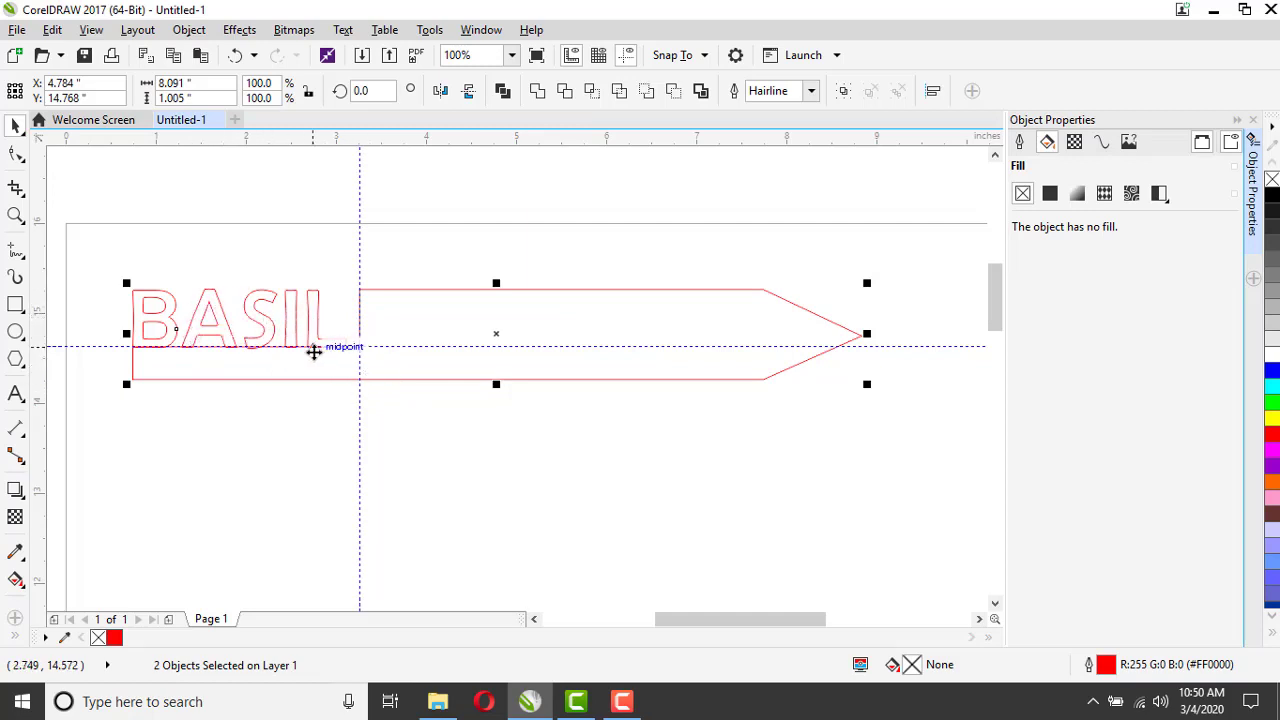
scroll(152, 359, up, 2)
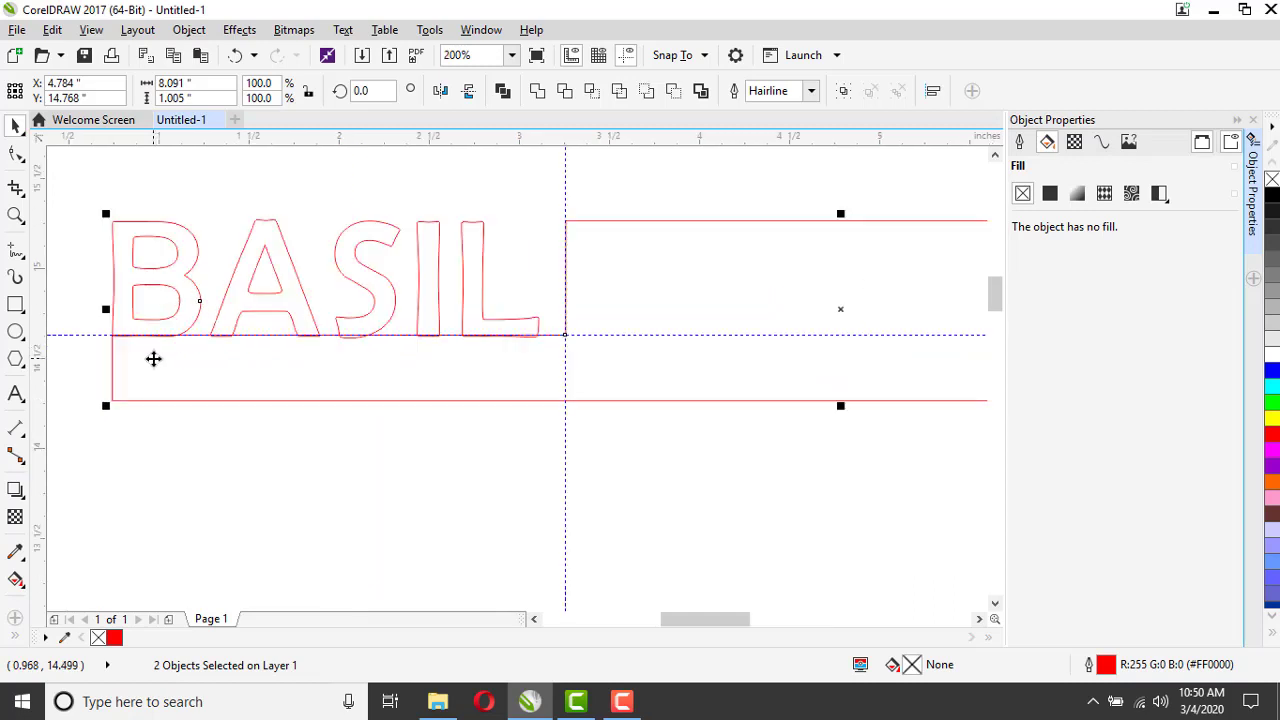
scroll(178, 352, up, 2)
scroll(380, 431, down, 2)
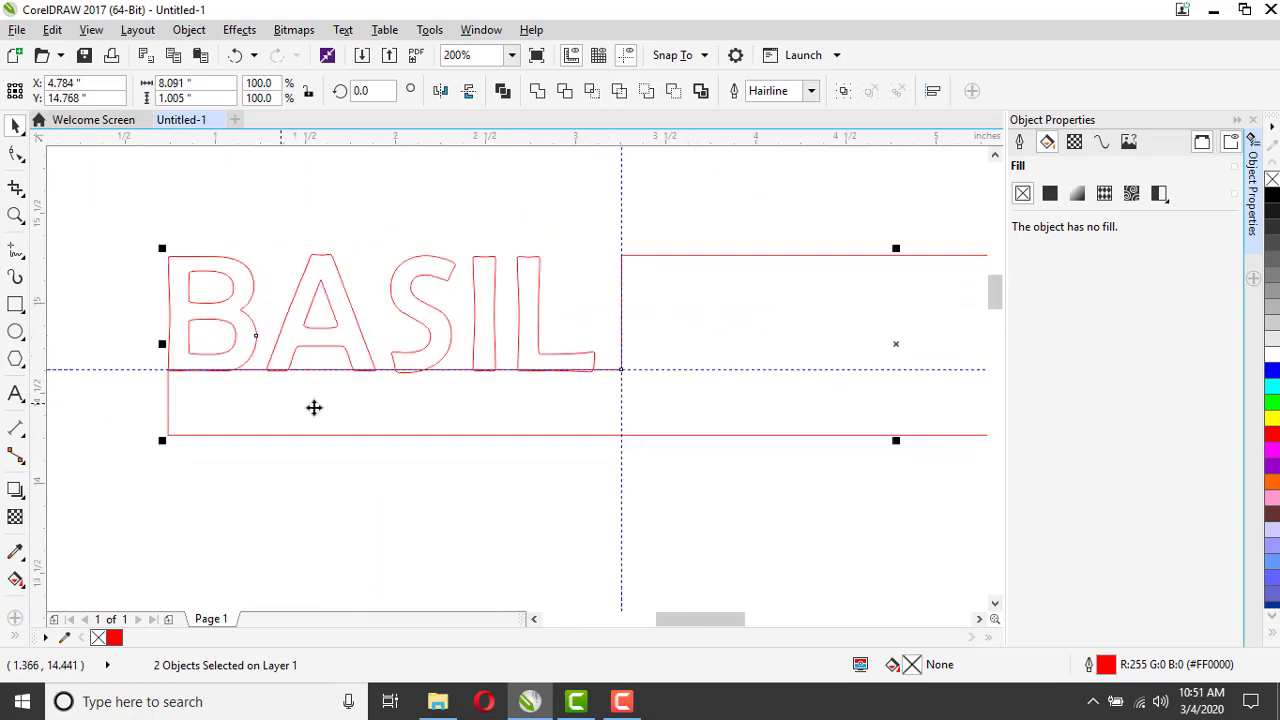
scroll(411, 369, up, 6)
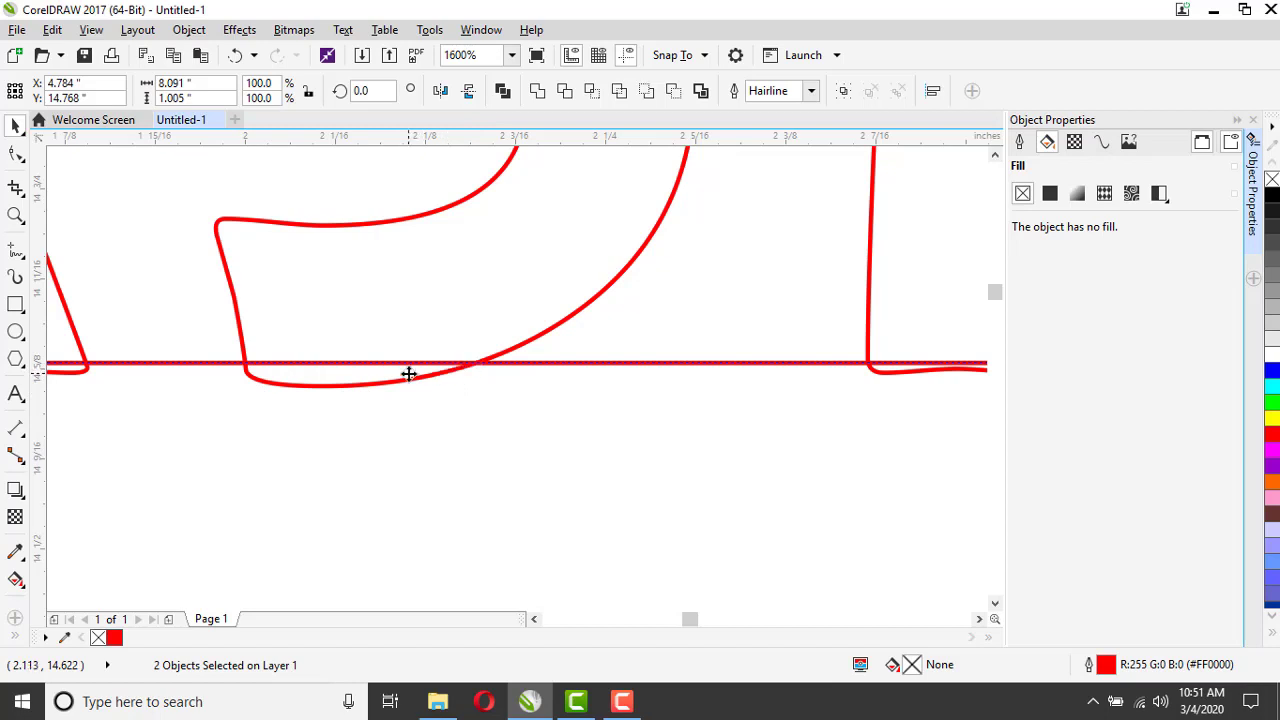
scroll(409, 374, down, 4)
scroll(355, 389, down, 2)
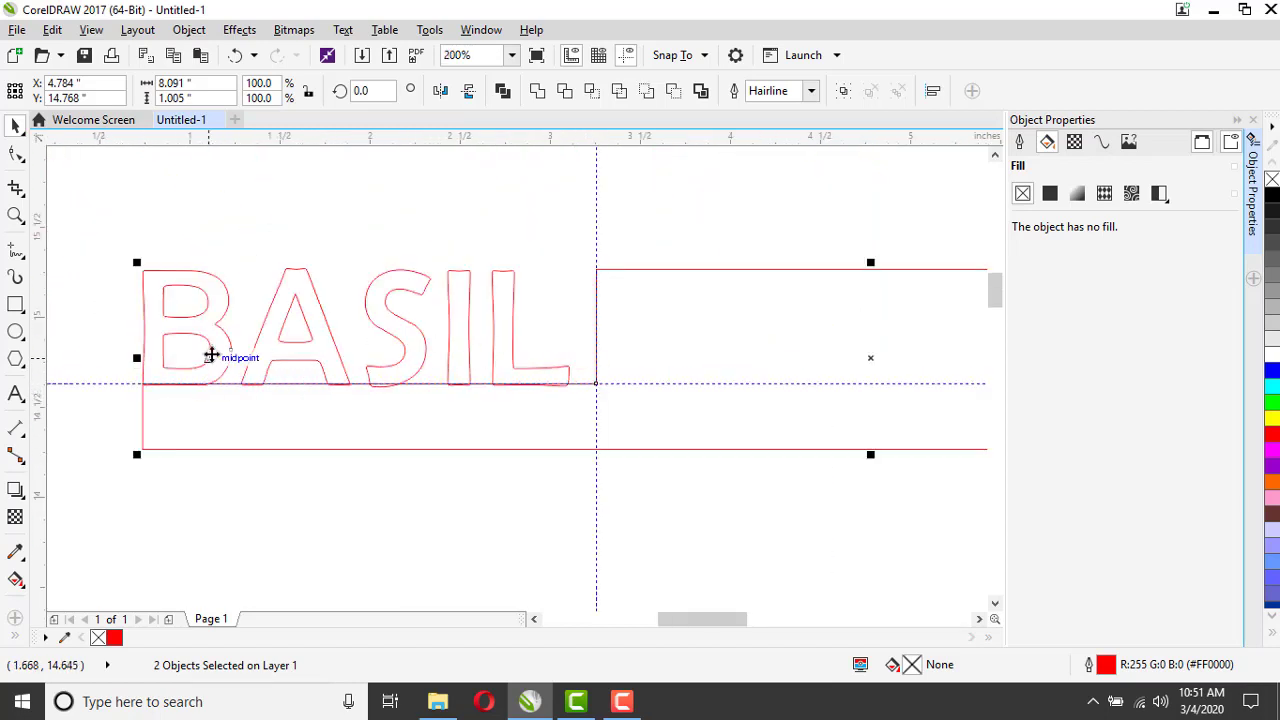
scroll(211, 356, down, 2)
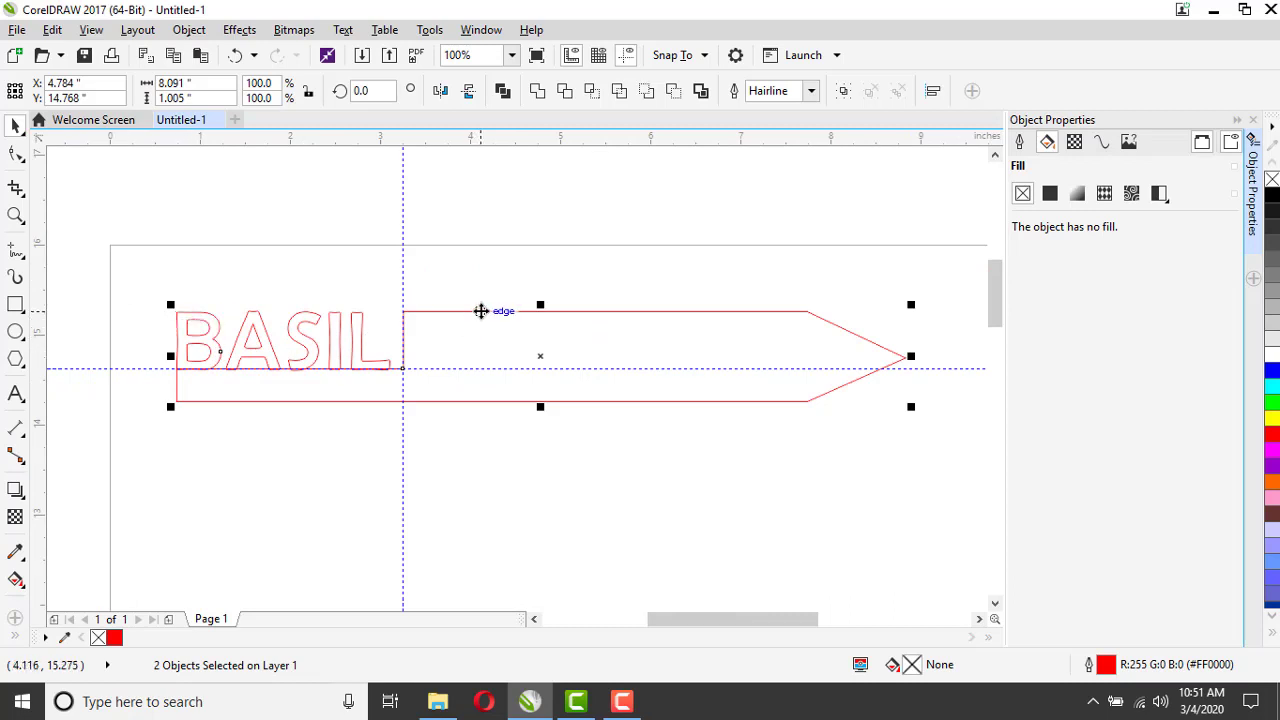
- Weld BASIL and the stake outline into one curve with Object > Shaping > Weld
click(190, 30)
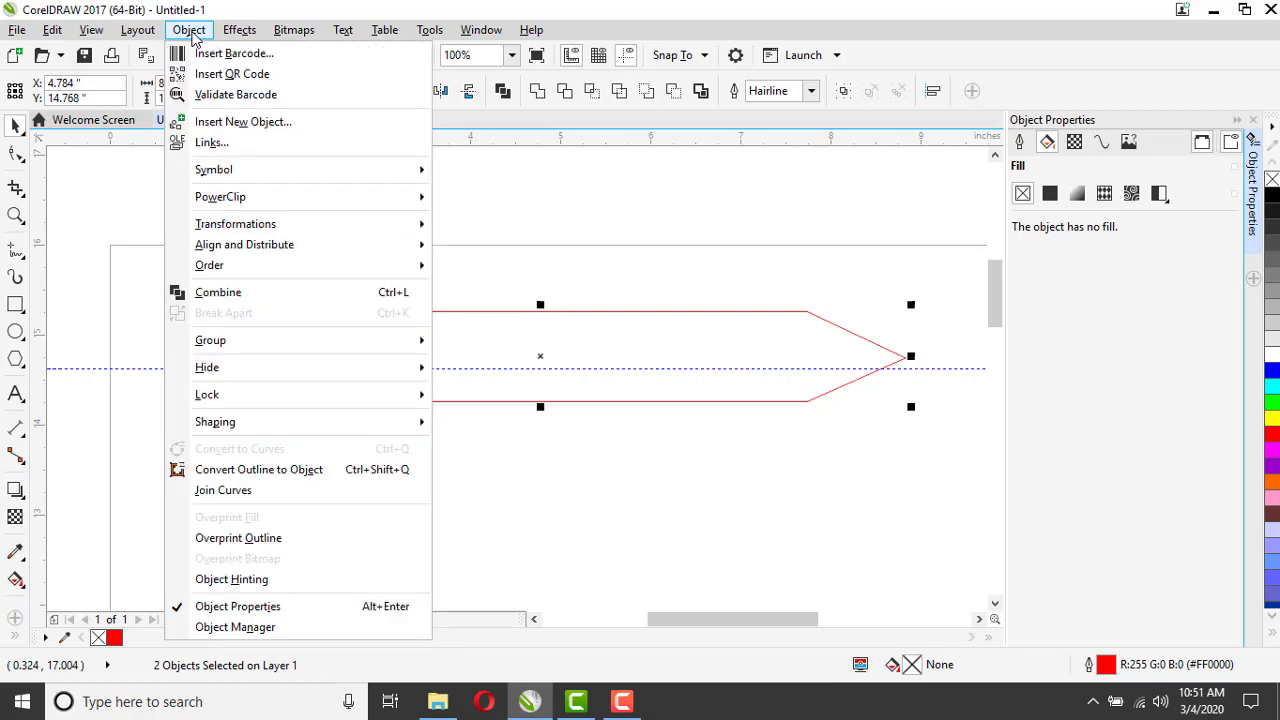
mouse_move(252, 432)
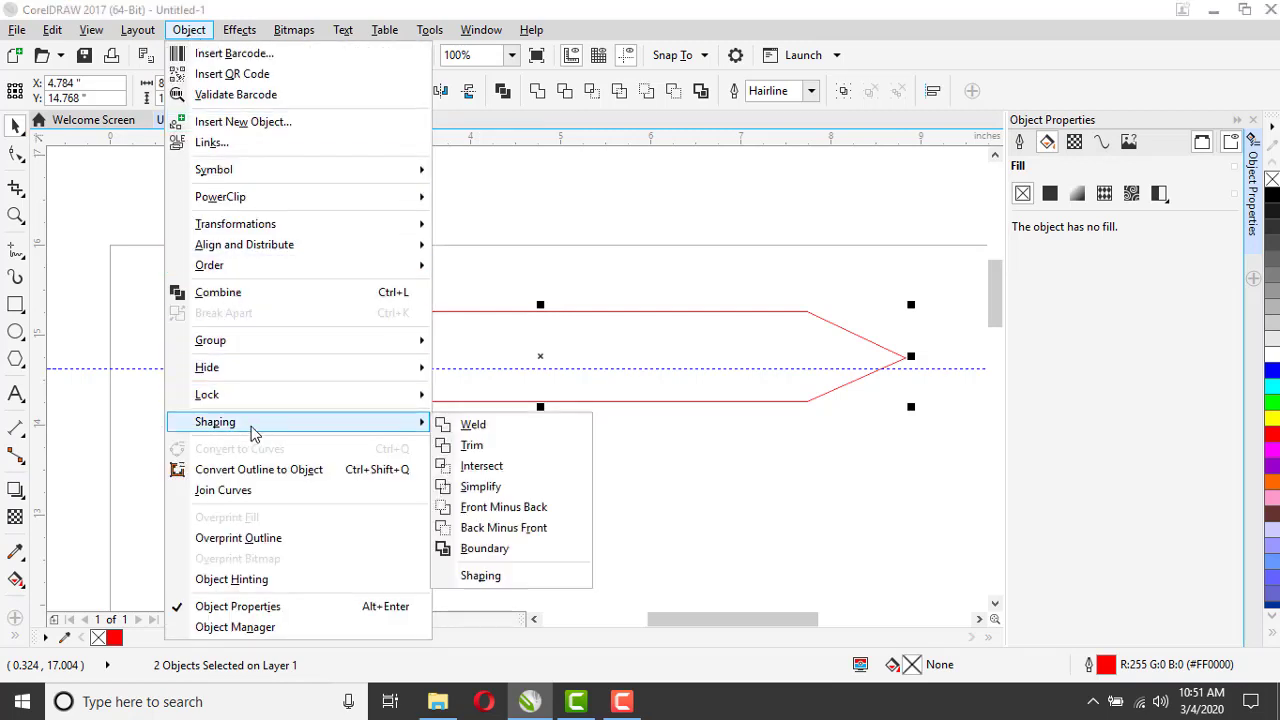
click(474, 425)
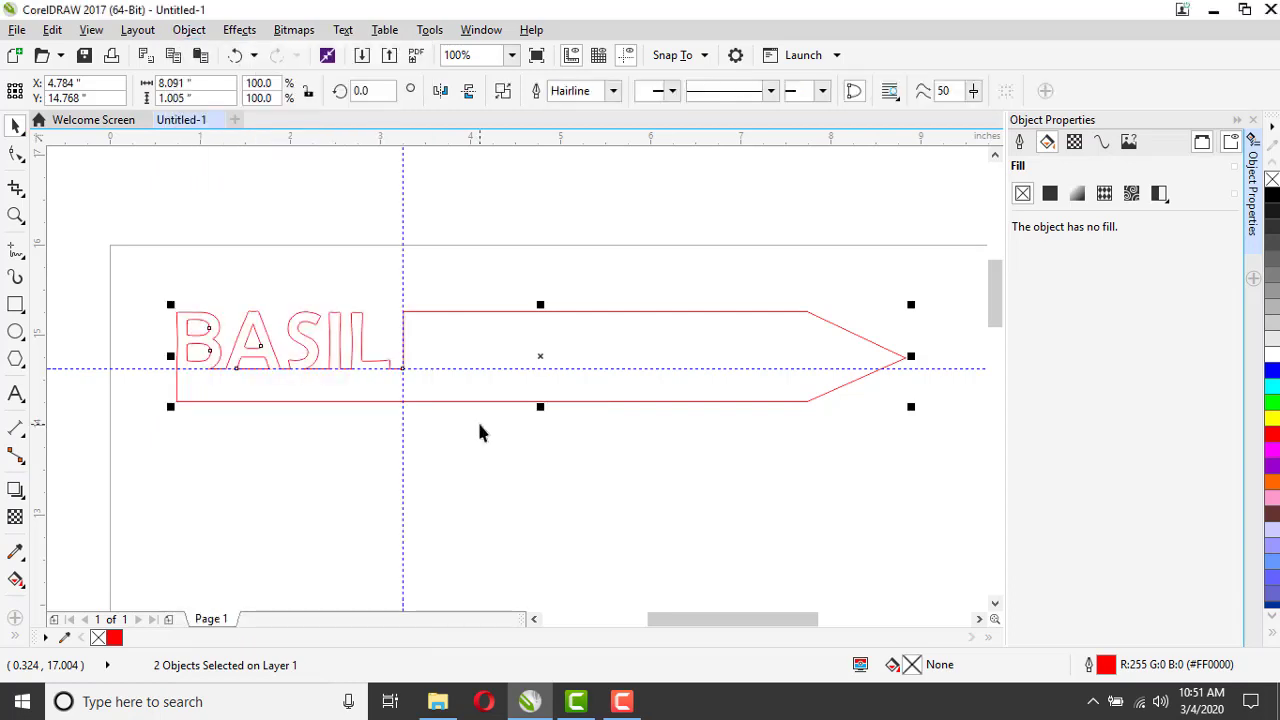
scroll(310, 375, up, 4)
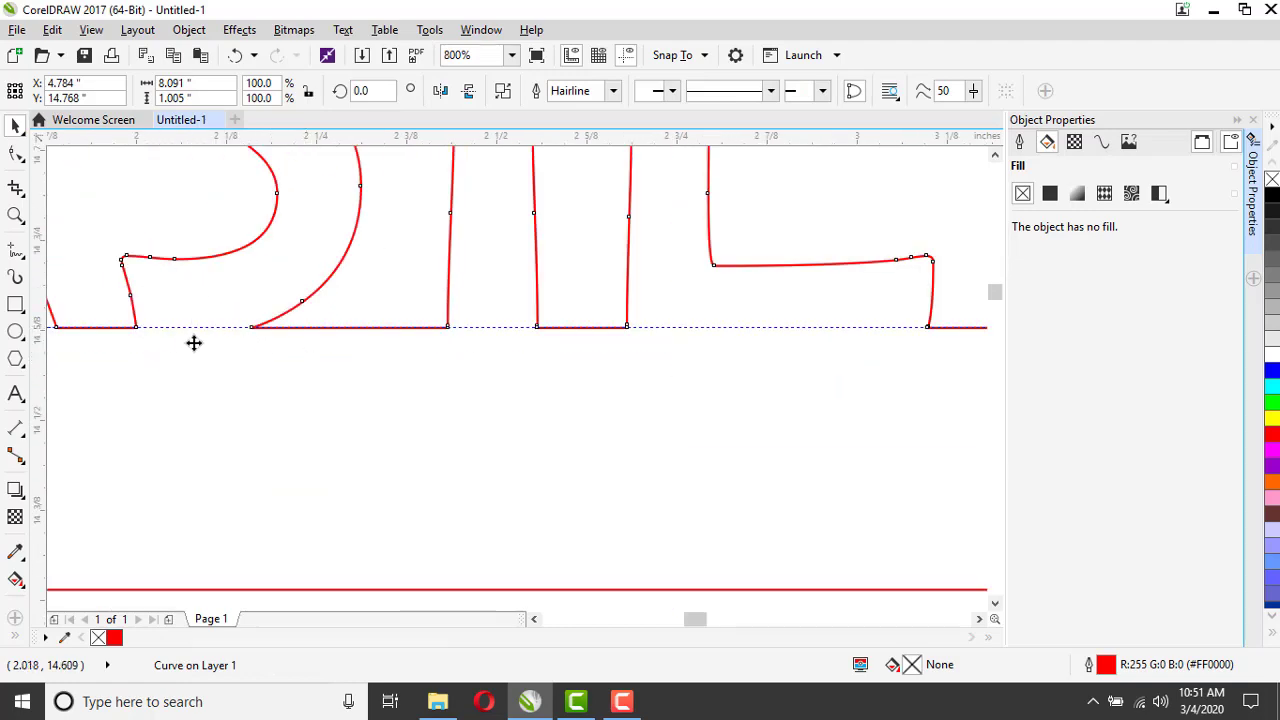
scroll(740, 350, down, 2)
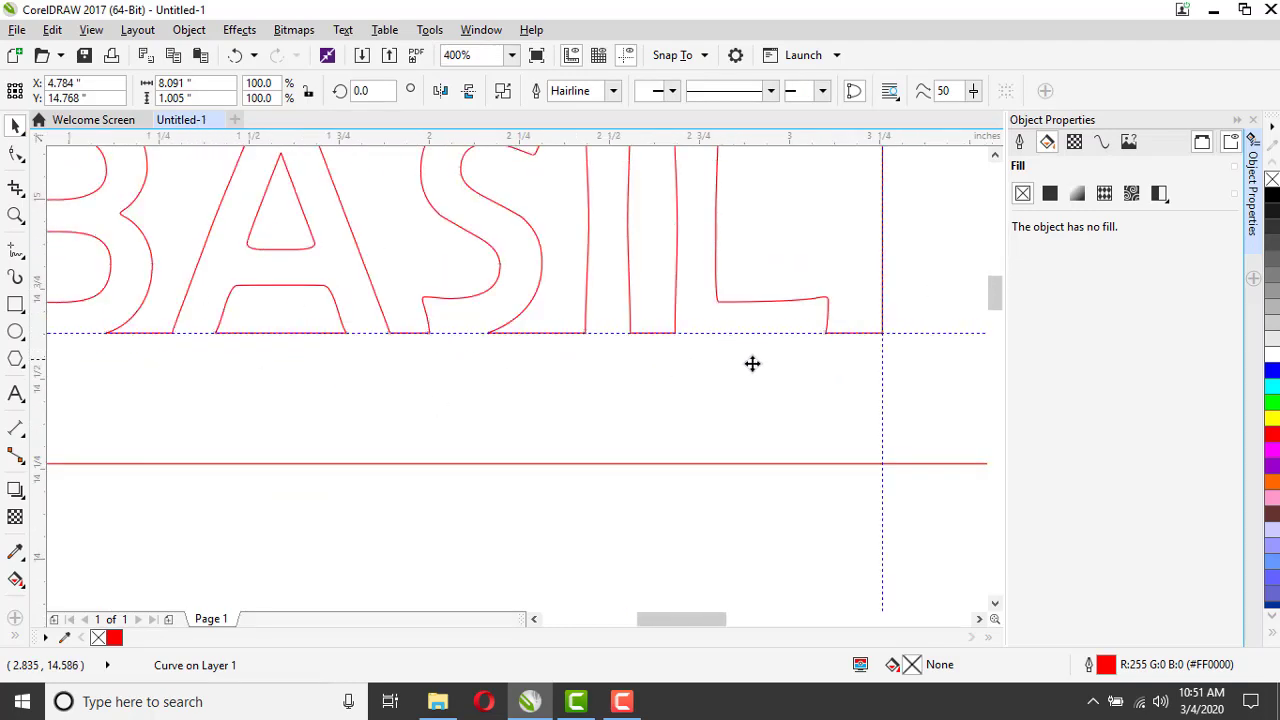
scroll(580, 345, up, 2)
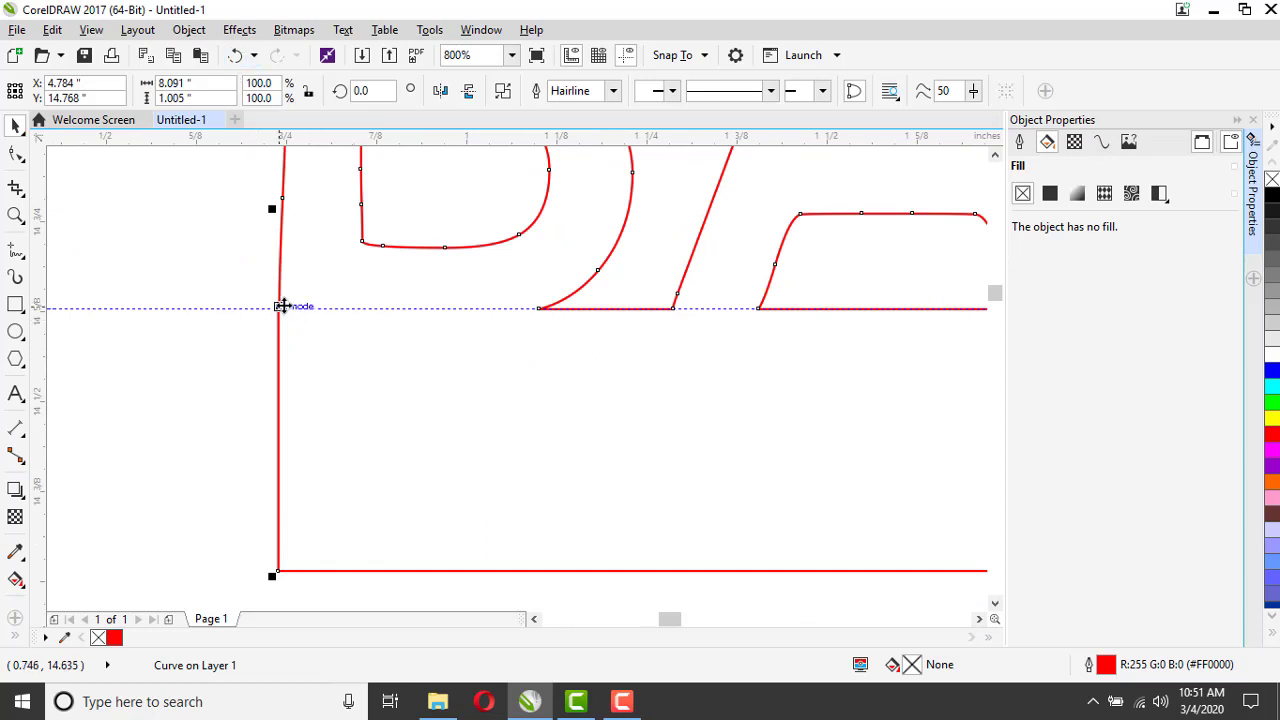
scroll(397, 310, down, 1)
scroll(474, 346, down, 2)
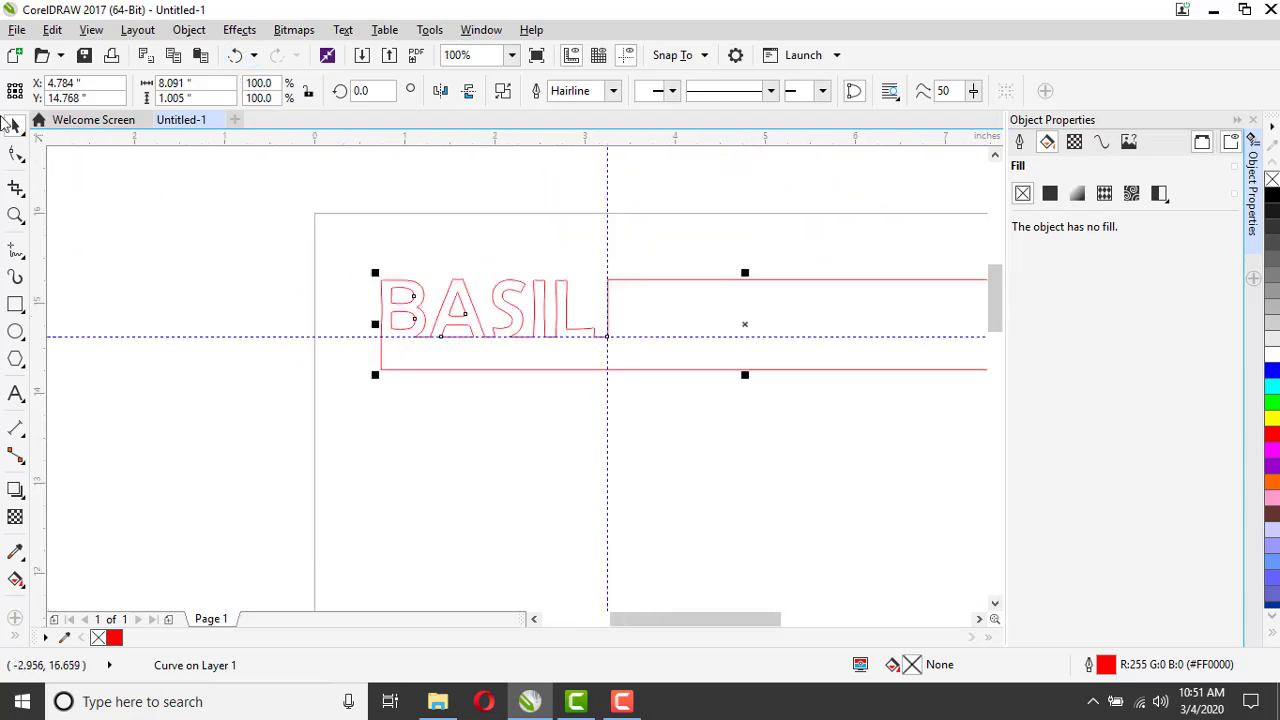
- Nudge the welded curve into place, moving it slightly down
click(418, 305)
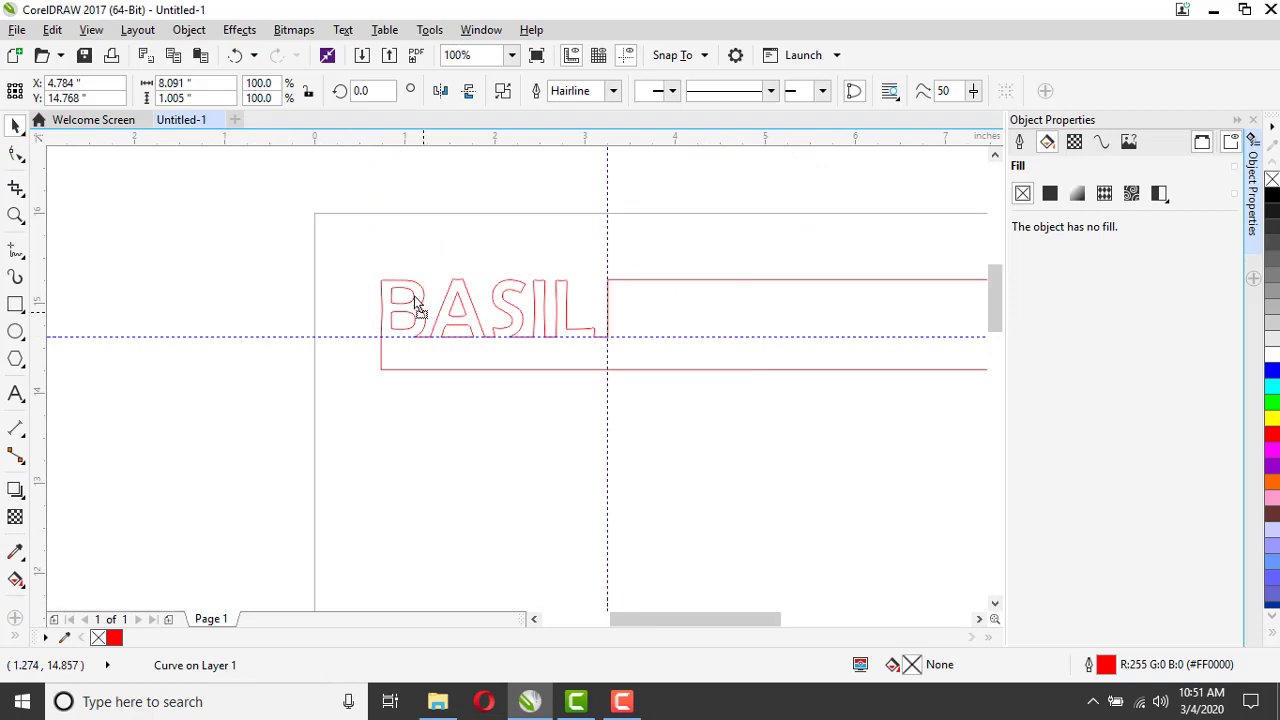
drag(418, 305, 386, 273)
scroll(386, 275, up, 2)
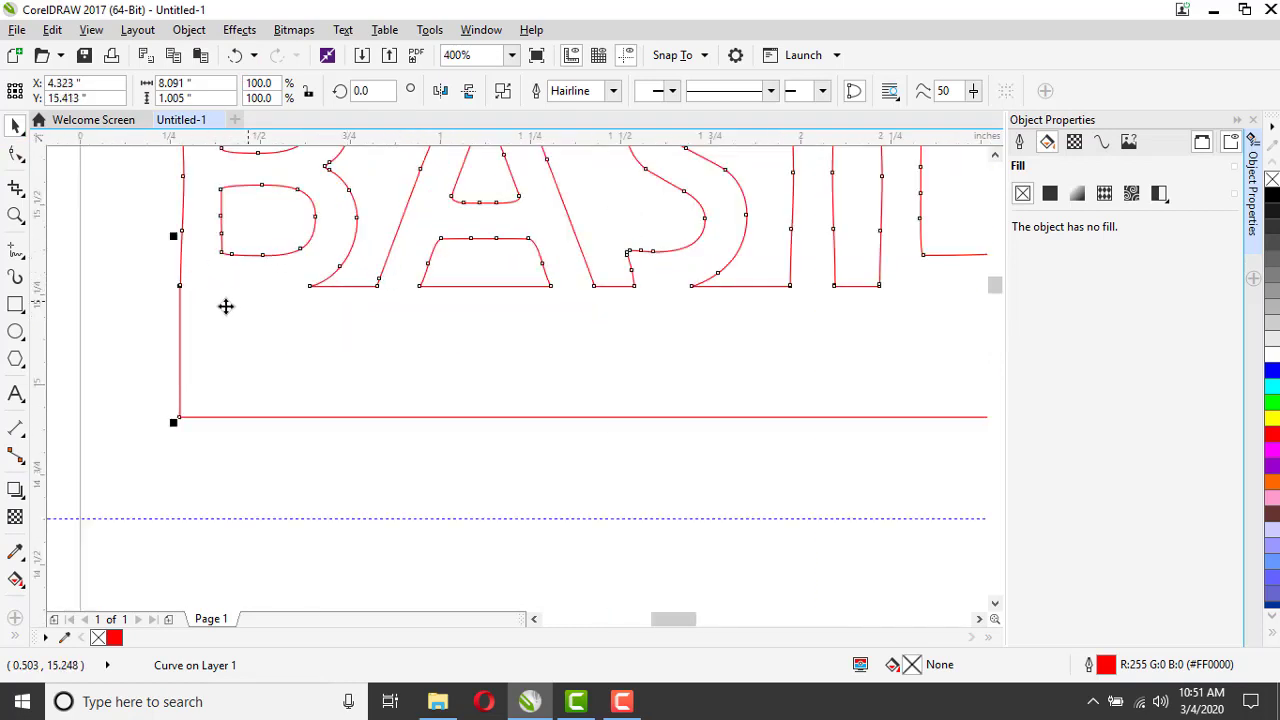
scroll(623, 297, down, 1)
scroll(680, 297, up, 1)
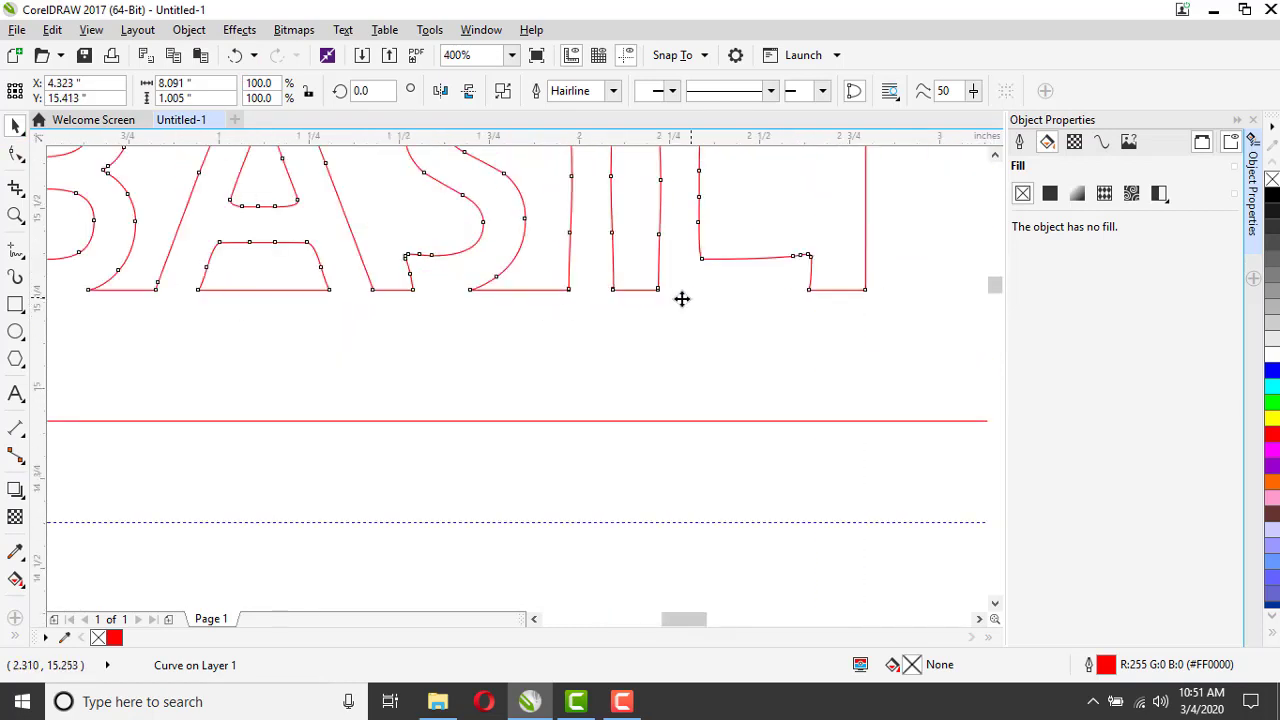
scroll(451, 318, down, 1)
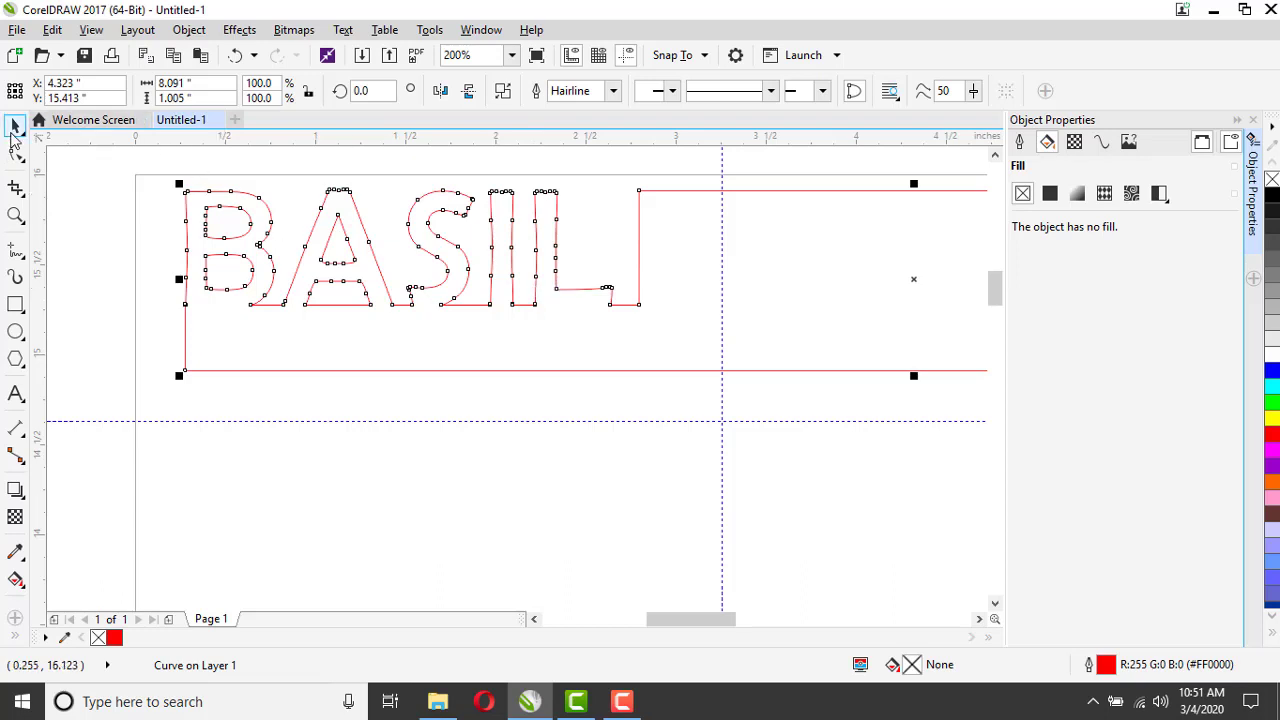
click(88, 238)
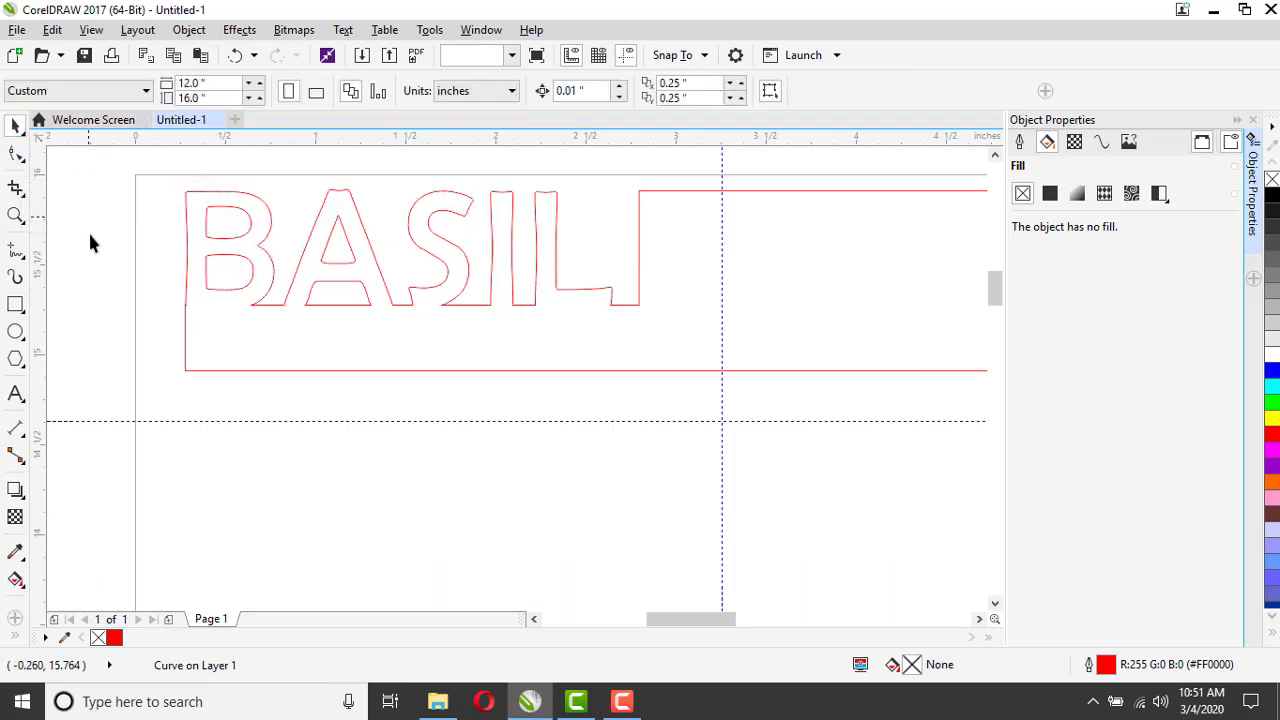
scroll(279, 341, down, 2)
scroll(211, 351, up, 1)
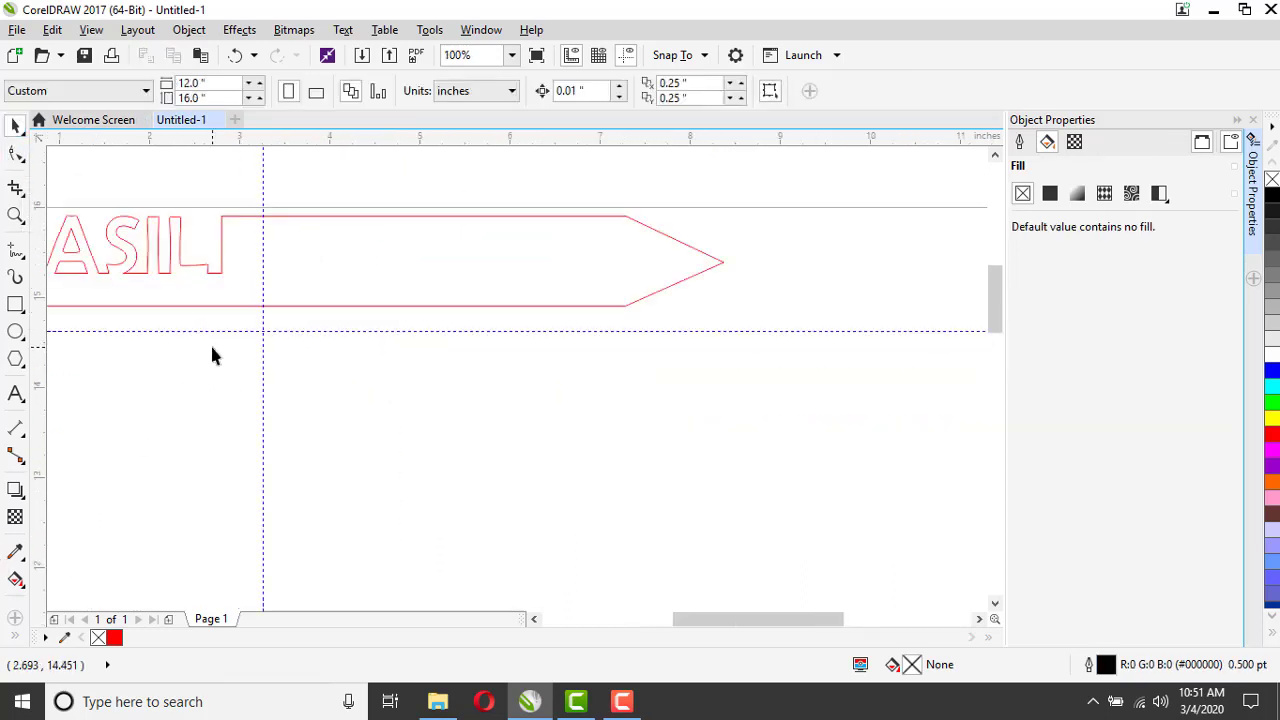
scroll(557, 424, down, 1)
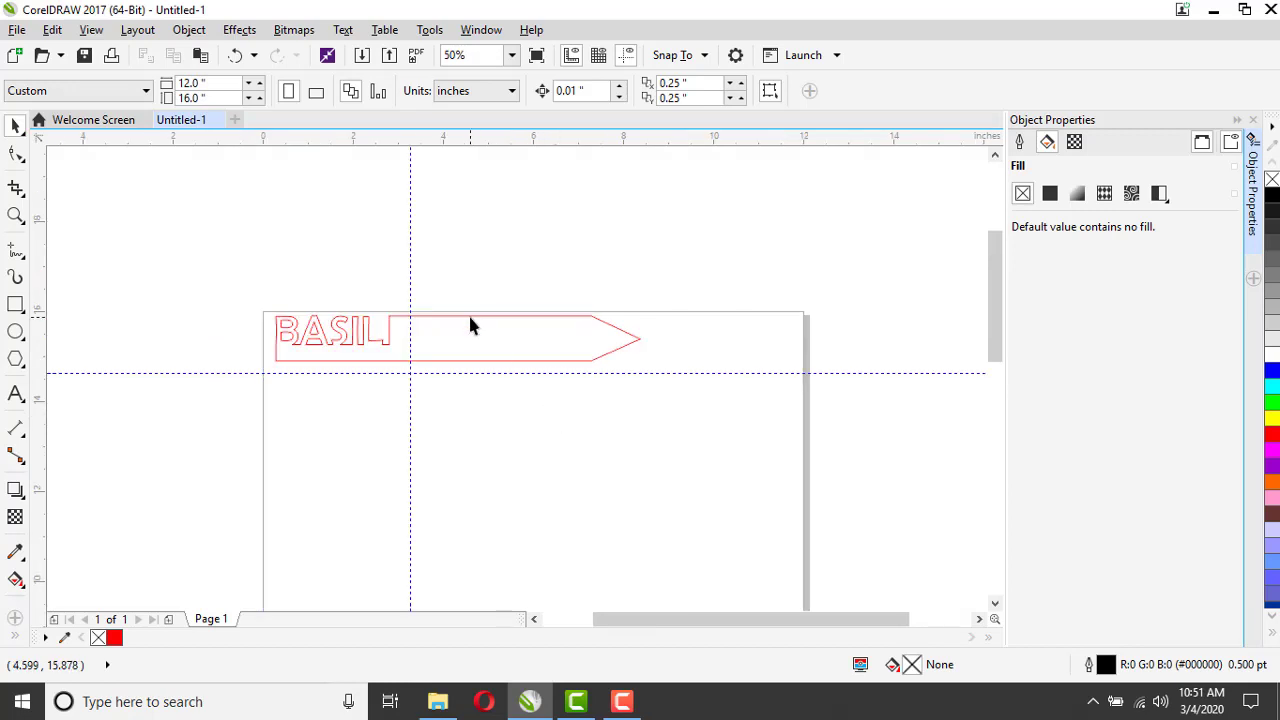
drag(470, 319, 487, 426)
- Start Save As with CDR - CorelDRAW format and Selected only ticked
scroll(410, 466, up, 1)
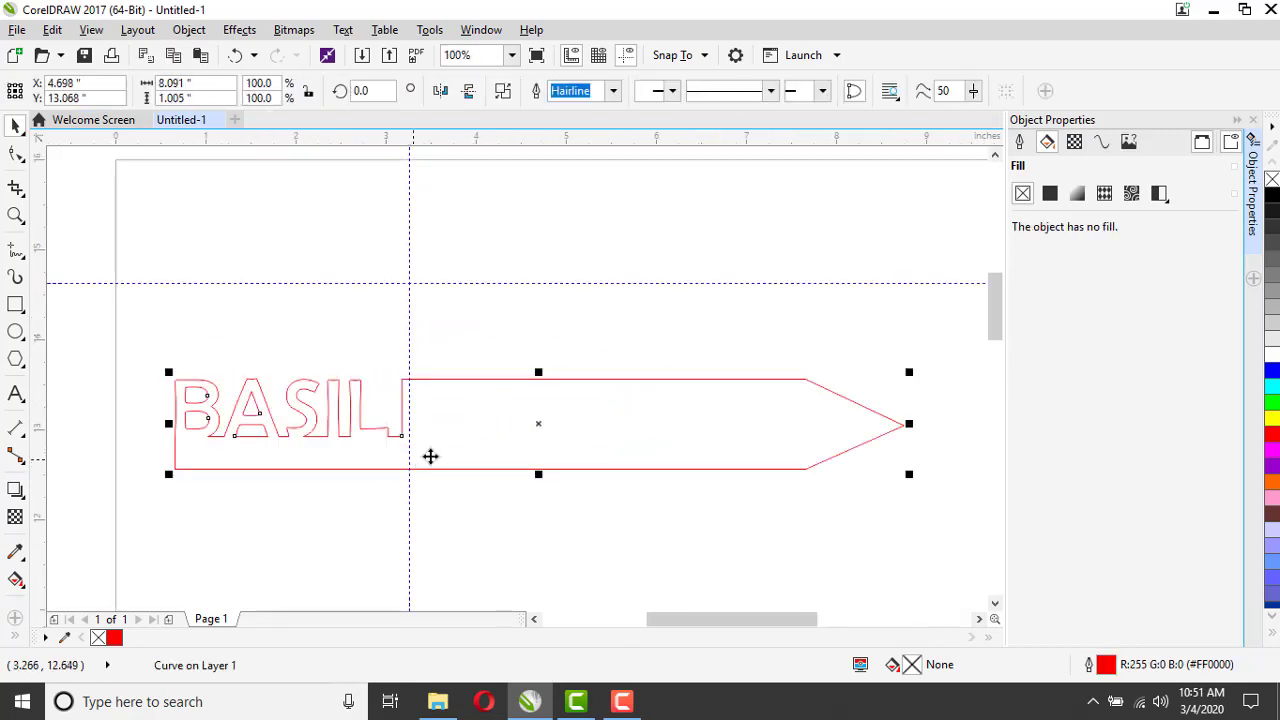
click(17, 29)
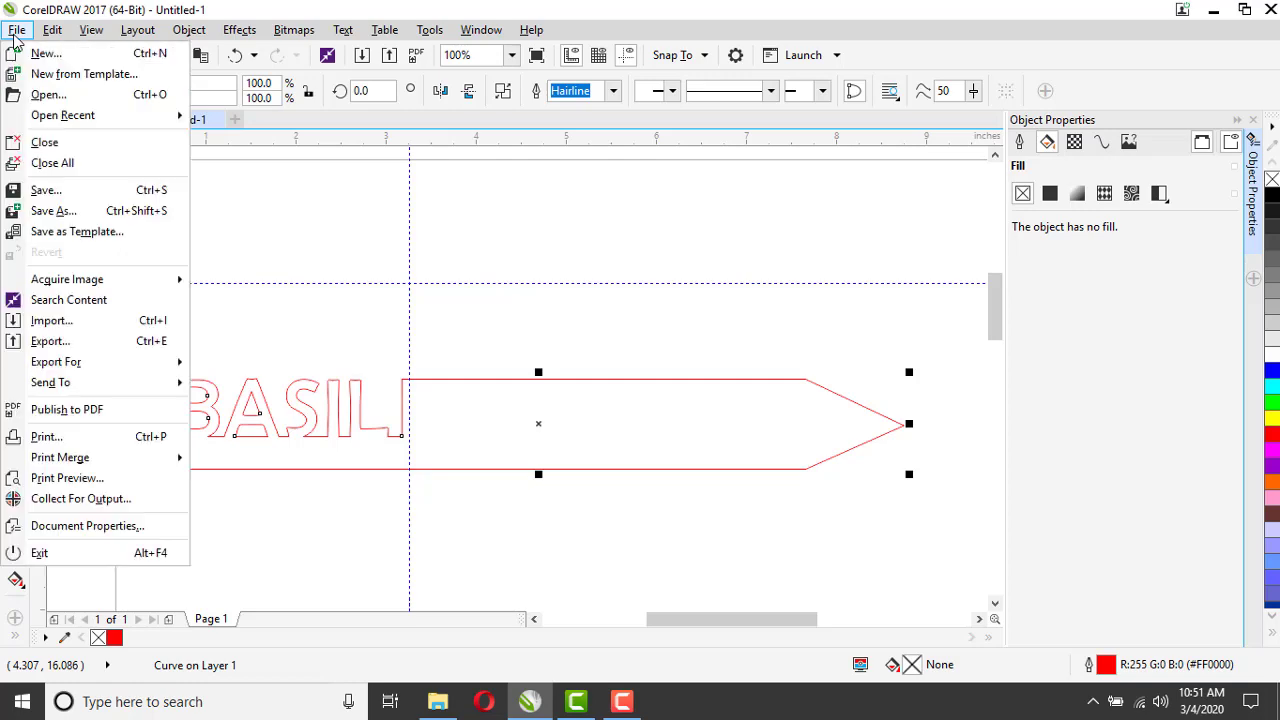
click(58, 216)
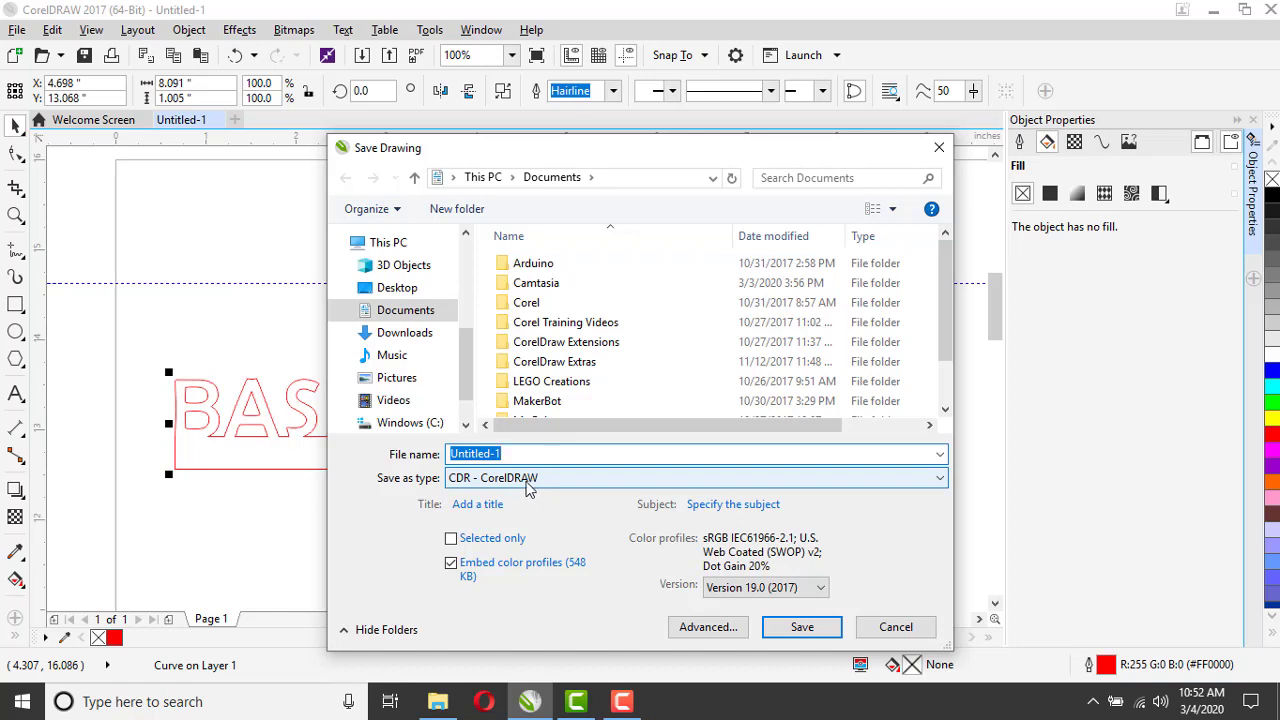
click(451, 539)
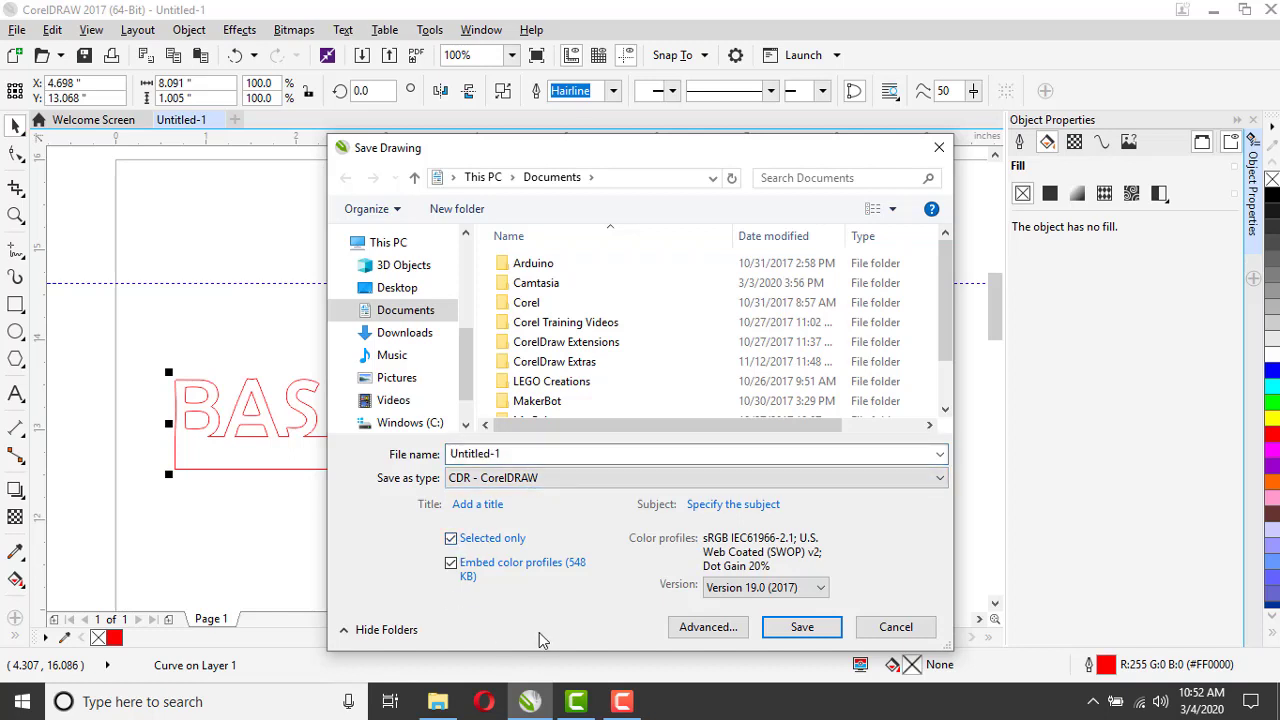